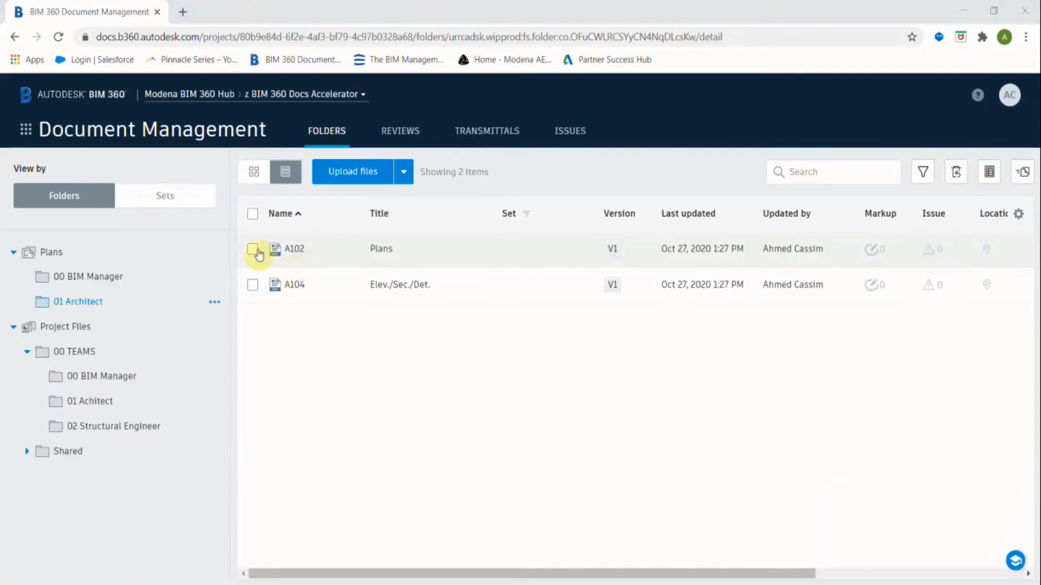
Open sheet A102 in the viewer, zoom into the plan, and choose the Cloud markup tool.
{"action": "left_click", "coordinate": [280, 250]}
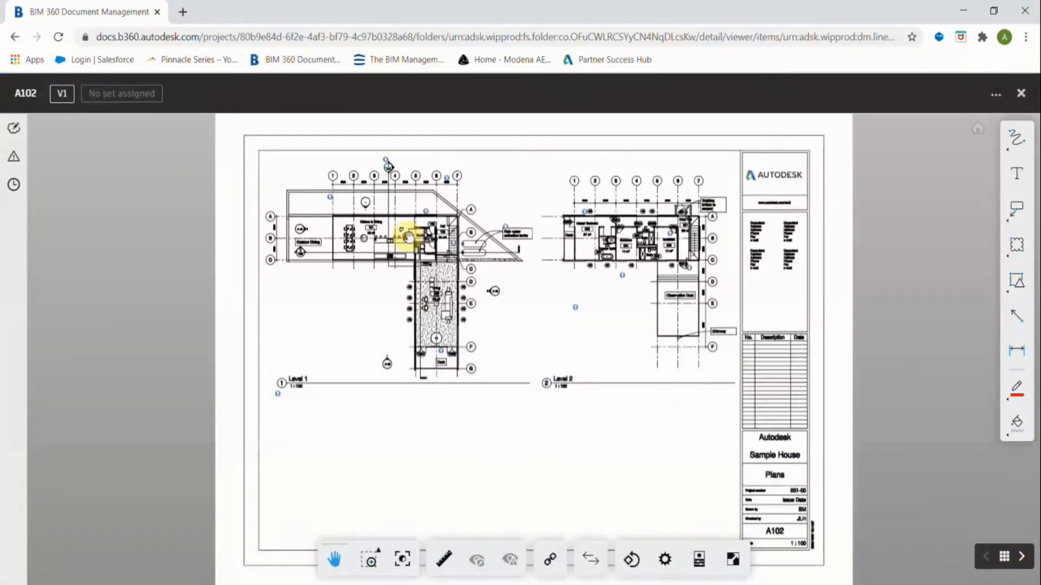
{"action": "scroll", "coordinate": [407, 237], "scroll_direction": "up", "scroll_amount": 5}
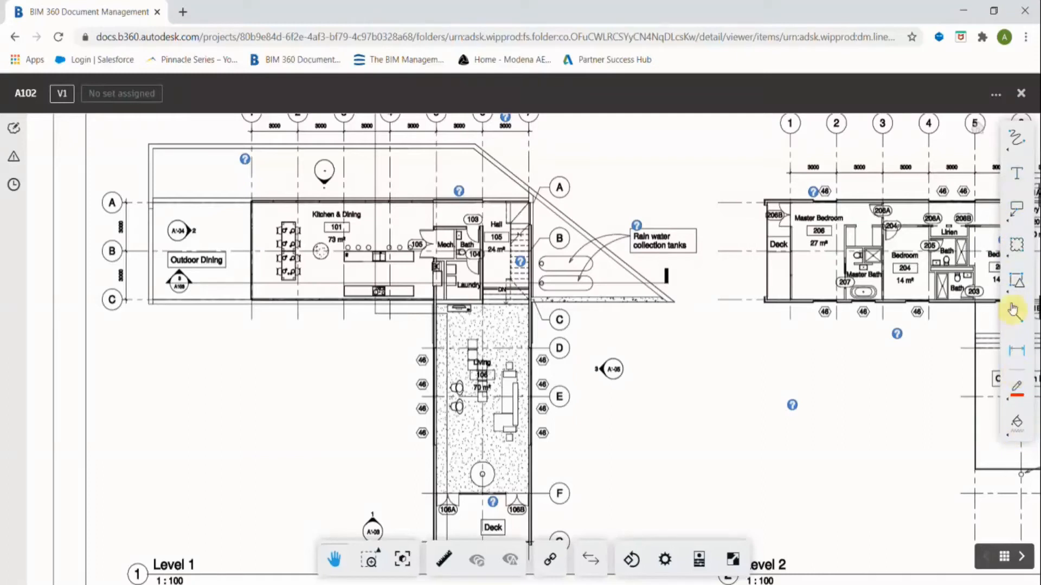
{"action": "left_click", "coordinate": [1012, 244]}
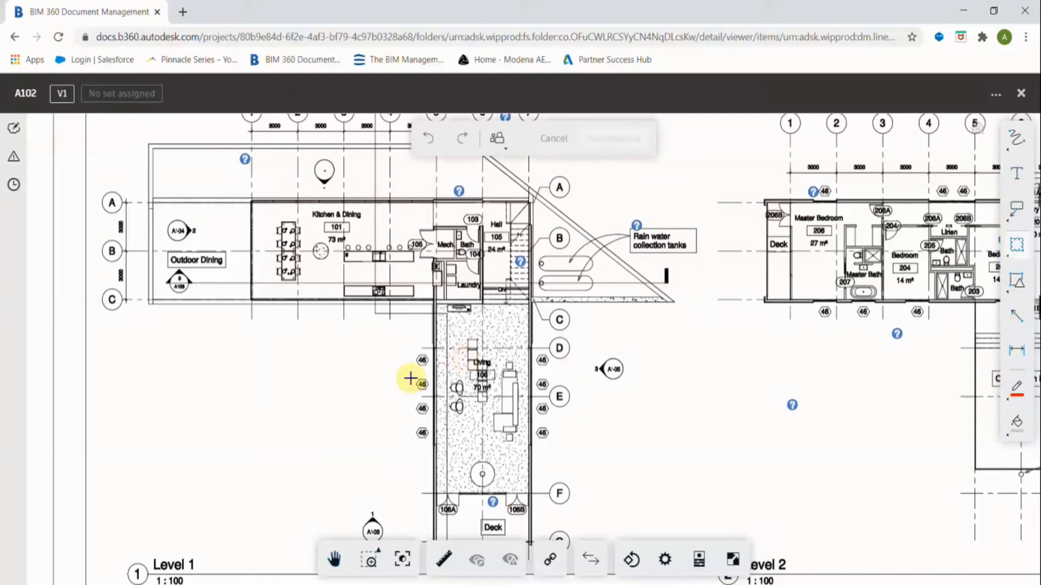
Zoom to the Living room and draw a revision cloud around the lower-right 46 tag.
{"action": "scroll", "coordinate": [410, 378], "scroll_direction": "up", "scroll_amount": 1}
{"action": "scroll", "coordinate": [611, 386], "scroll_direction": "up", "scroll_amount": 3}
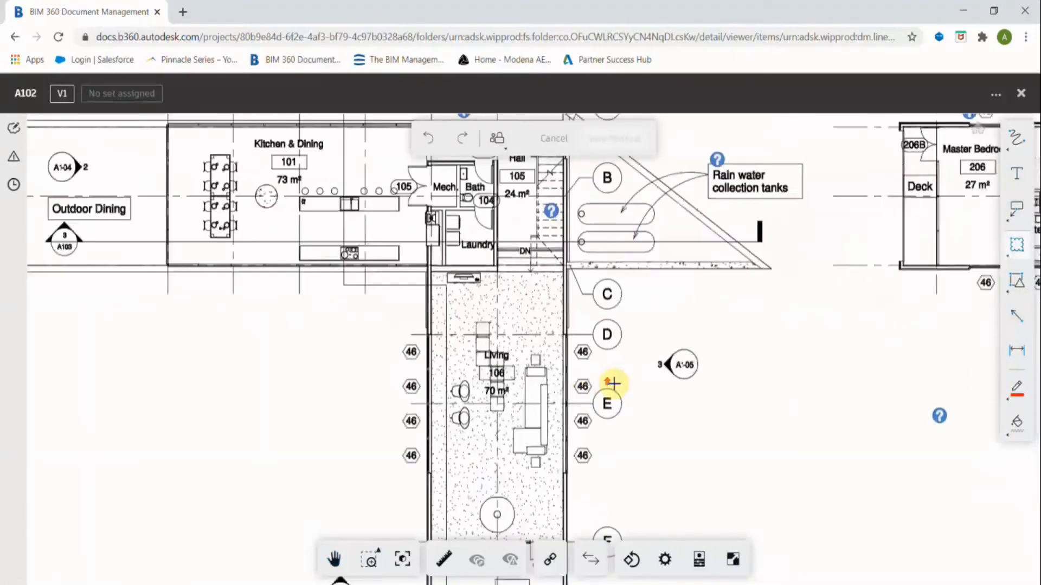
{"action": "scroll", "coordinate": [581, 492], "scroll_direction": "up", "scroll_amount": 2}
{"action": "middle_click_drag", "start_coordinate": [579, 488], "coordinate": [553, 385]}
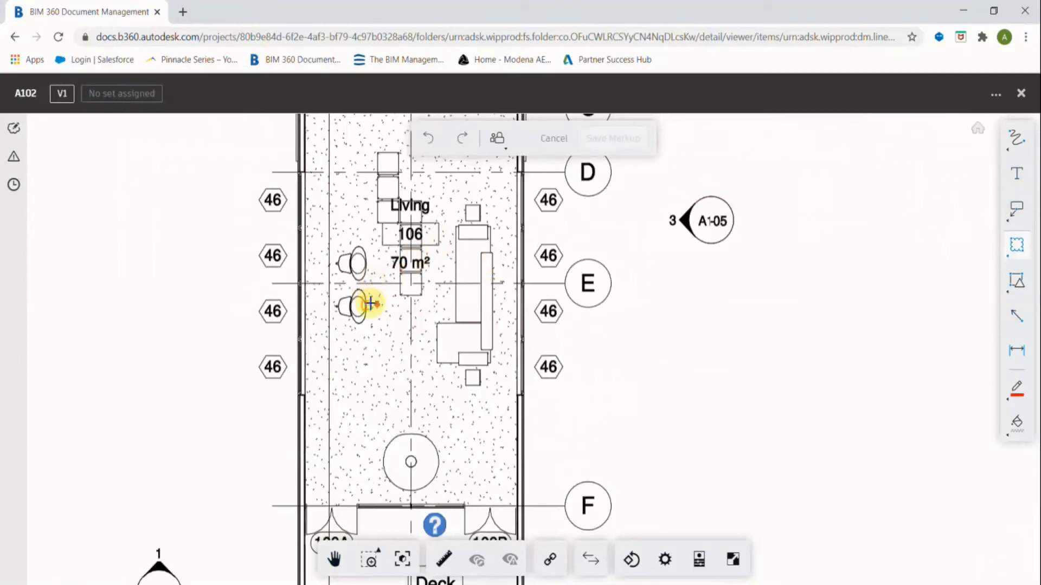
{"action": "scroll", "coordinate": [370, 303], "scroll_direction": "down", "scroll_amount": 5}
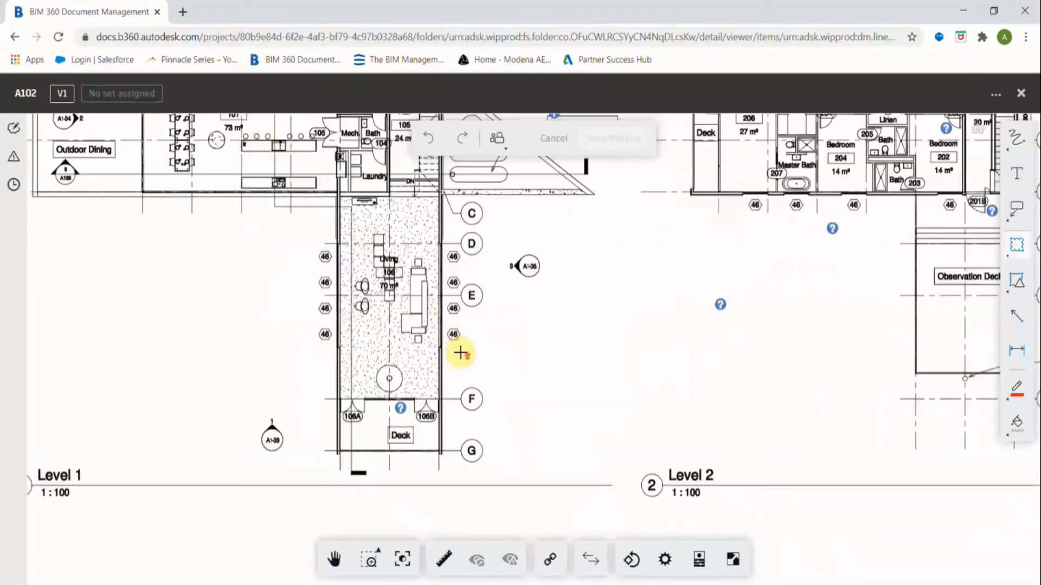
{"action": "scroll", "coordinate": [463, 351], "scroll_direction": "up", "scroll_amount": 4}
{"action": "left_click_drag", "start_coordinate": [423, 291], "coordinate": [471, 337]}
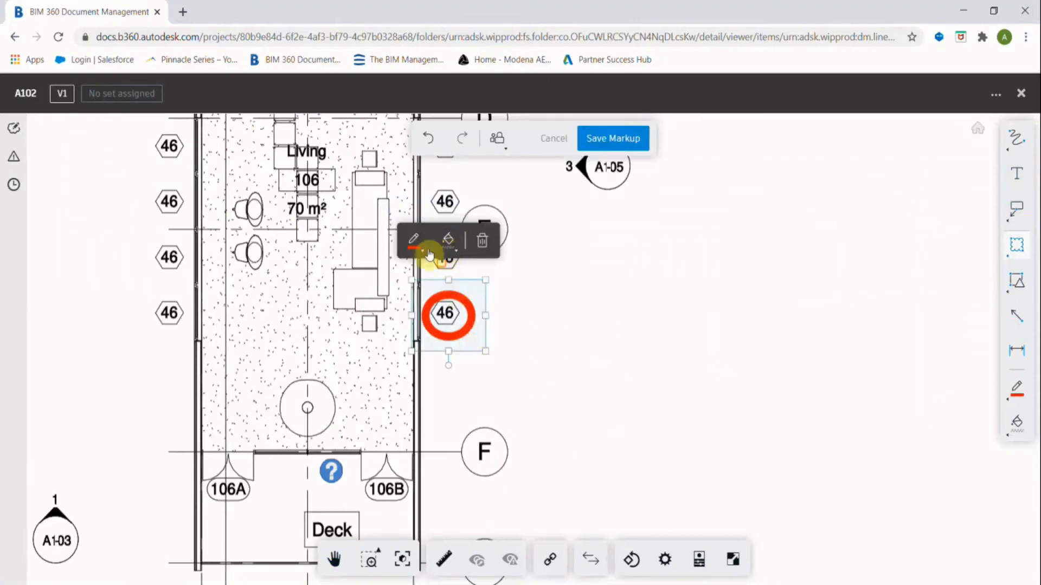
Make the cloud's outline thinner and set its fill to No Fill.
{"action": "left_click", "coordinate": [414, 240]}
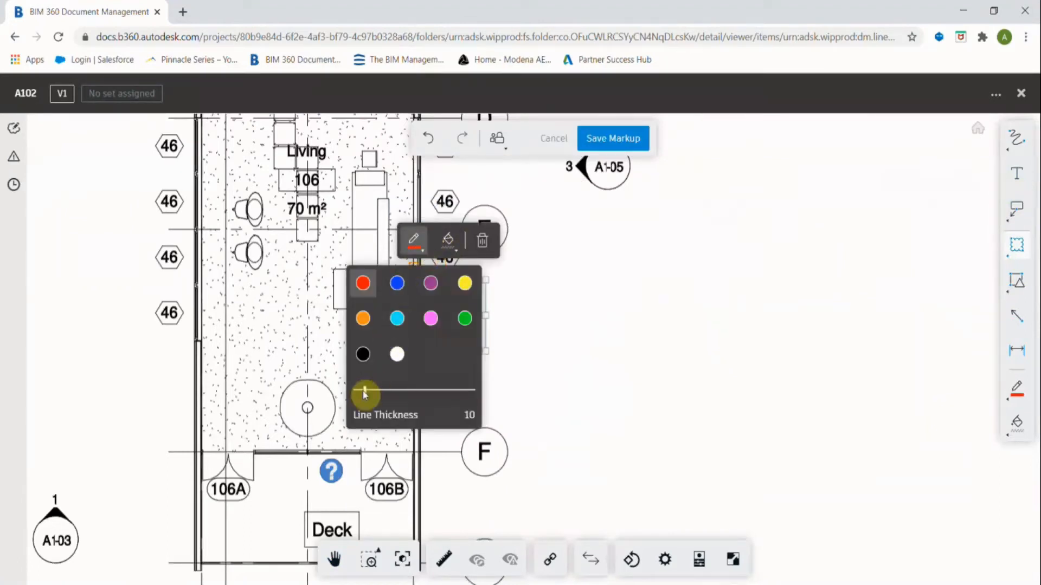
{"action": "left_click_drag", "start_coordinate": [366, 400], "coordinate": [358, 400]}
{"action": "left_click", "coordinate": [526, 335]}
{"action": "left_click", "coordinate": [471, 308]}
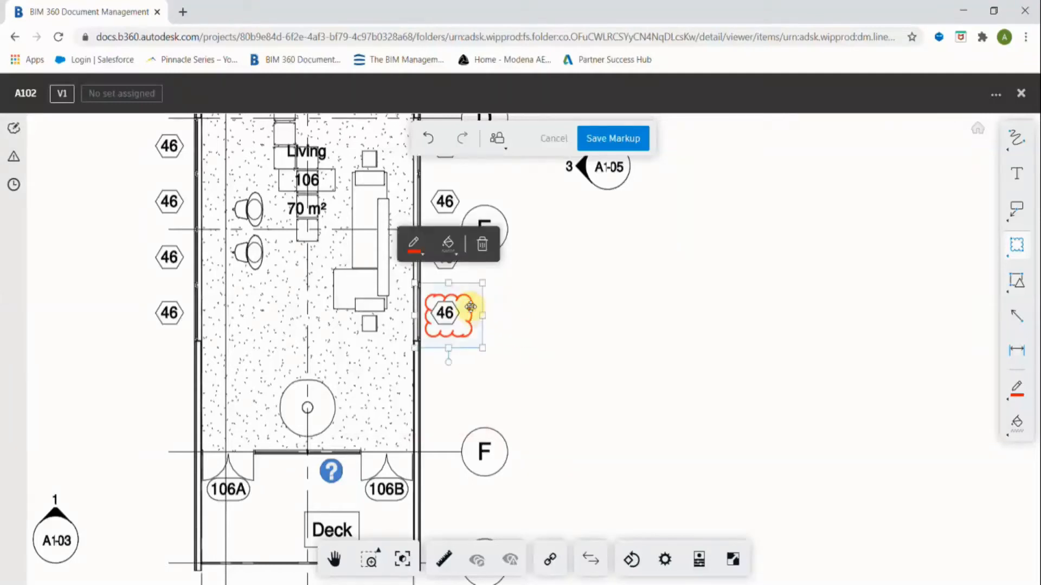
{"action": "left_click", "coordinate": [448, 244]}
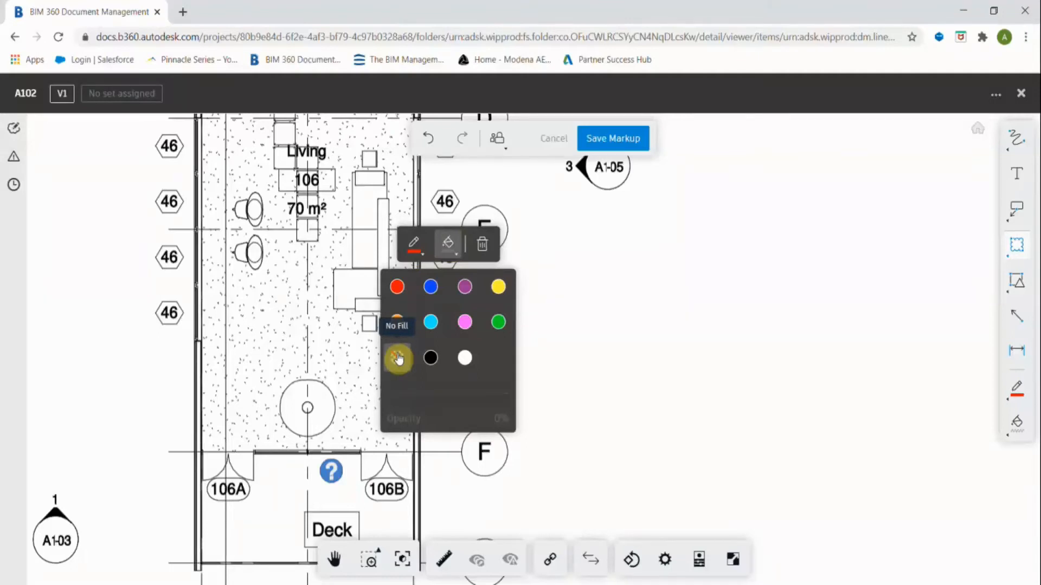
{"action": "left_click", "coordinate": [457, 256]}
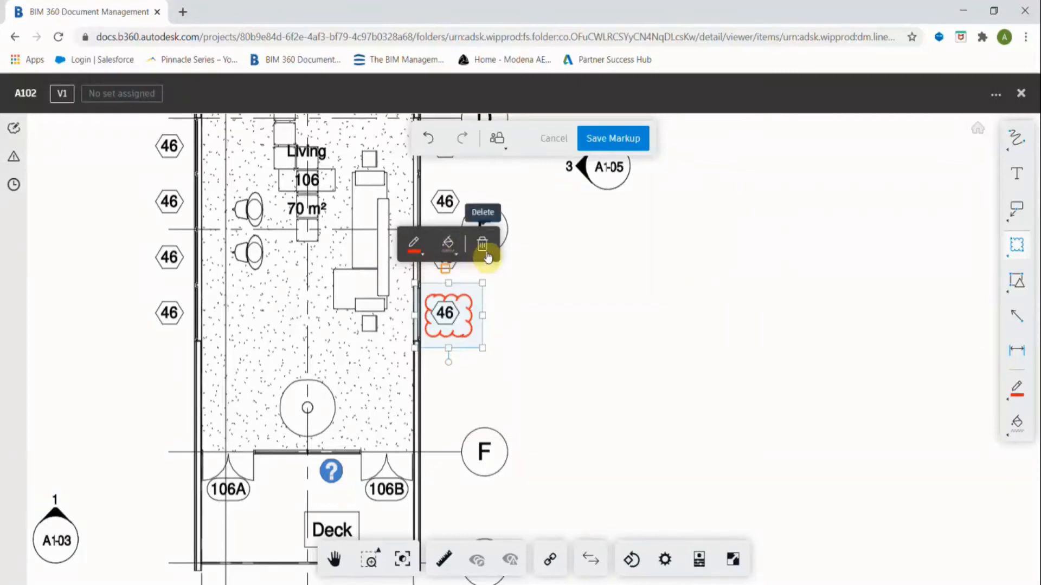
{"action": "left_click", "coordinate": [504, 322]}
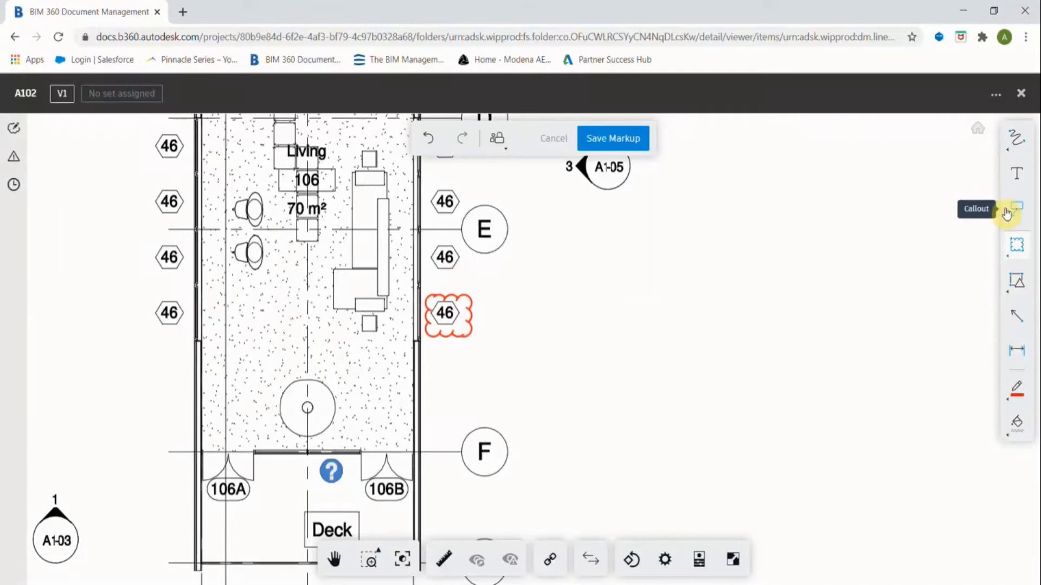
Place a small text note reading 'Check Window Tags' beside the cloud.
{"action": "left_click", "coordinate": [1017, 174]}
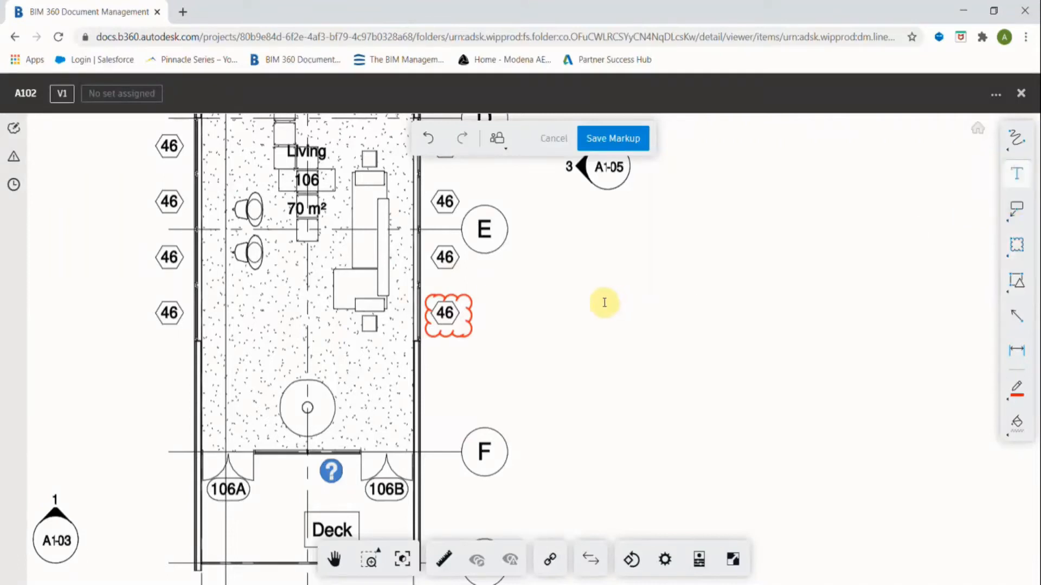
{"action": "left_click", "coordinate": [601, 300]}
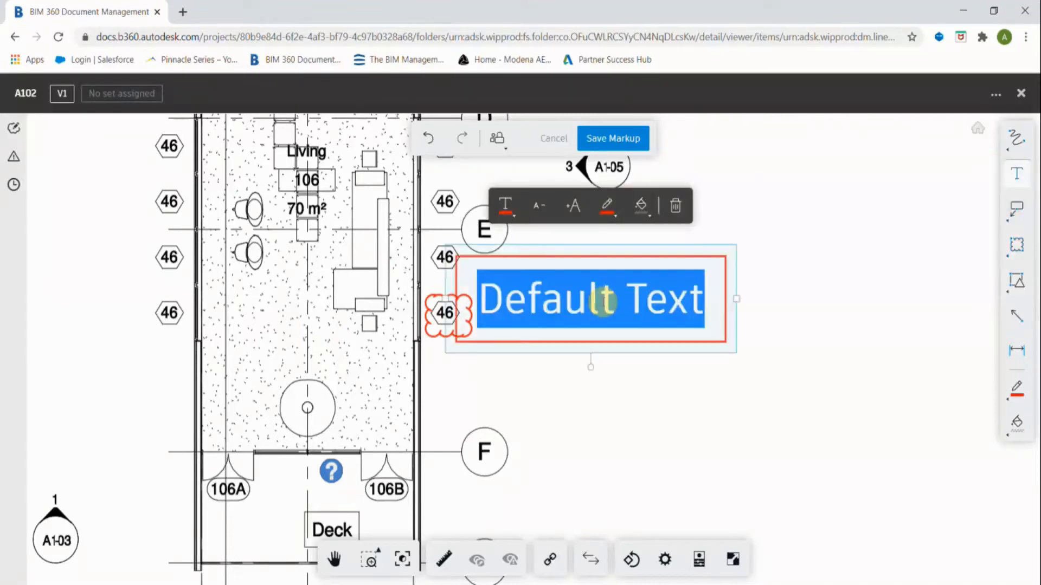
{"action": "left_click", "coordinate": [538, 209]}
{"action": "left_click", "coordinate": [537, 210]}
{"action": "left_click", "coordinate": [537, 209]}
{"action": "left_click", "coordinate": [538, 209]}
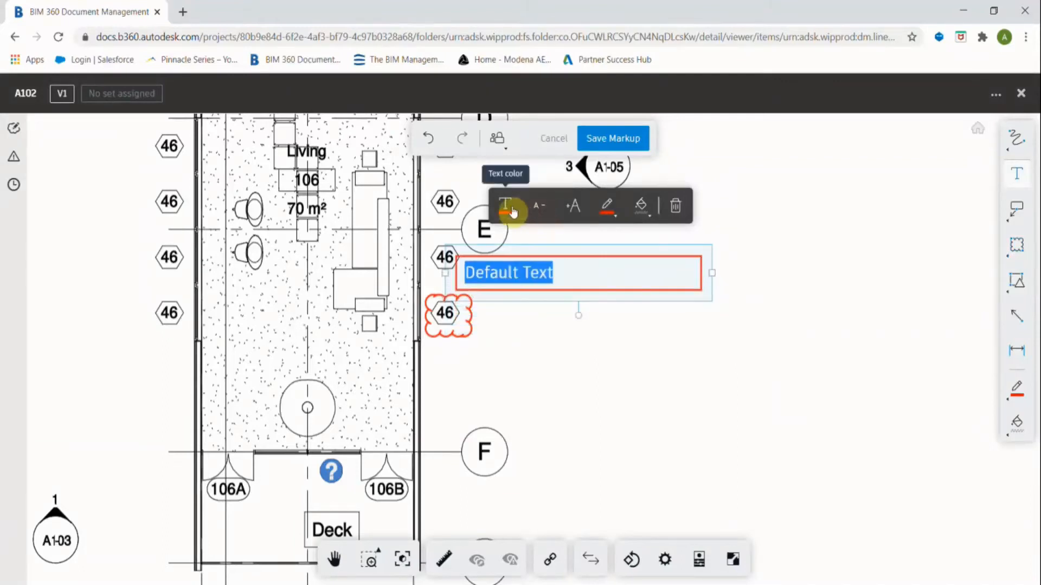
{"action": "left_click", "coordinate": [574, 209]}
{"action": "left_click", "coordinate": [540, 209]}
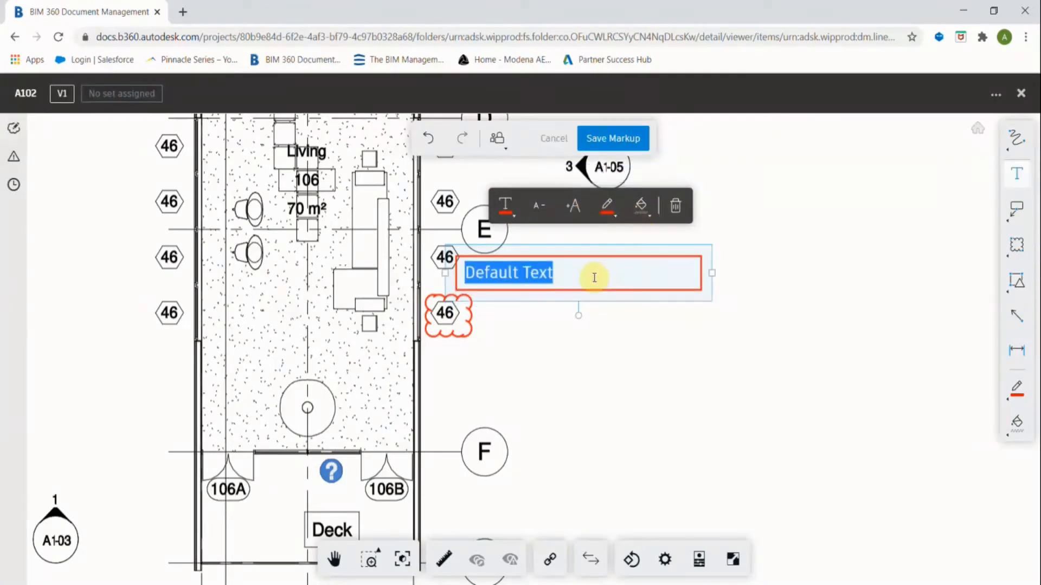
{"action": "type", "text": "Check"}
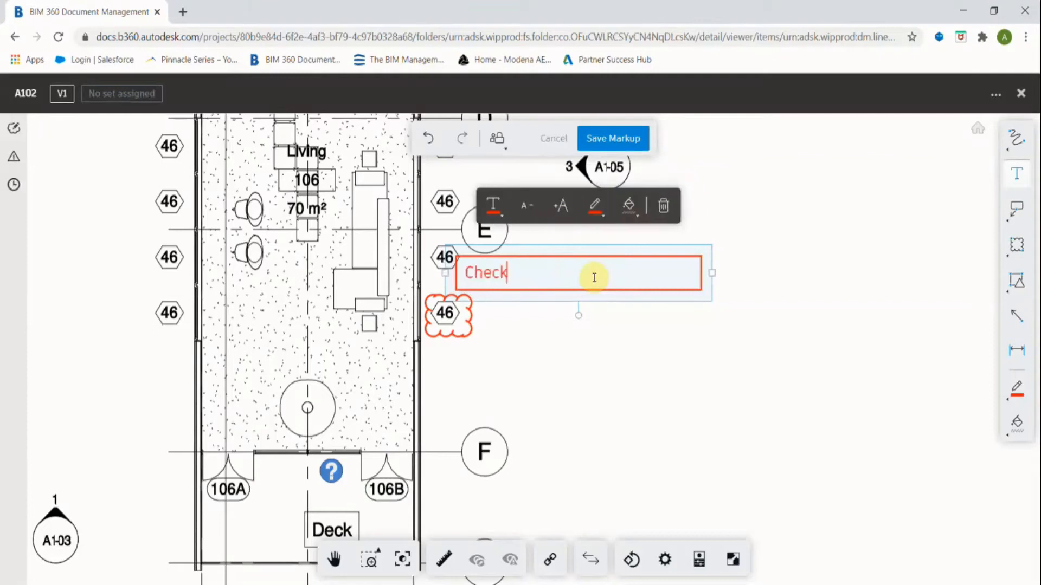
{"action": "type", "text": " Window Tags"}
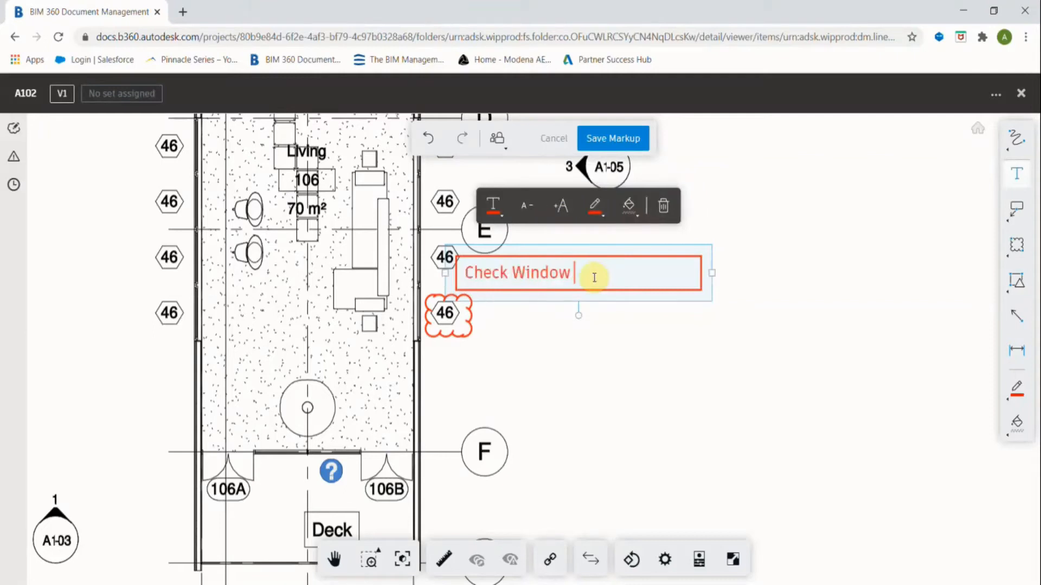
{"action": "left_click", "coordinate": [654, 329]}
Narrow the note box, remove its border, and move it right of the clouded tag.
{"action": "left_click", "coordinate": [654, 286]}
{"action": "left_click_drag", "start_coordinate": [712, 273], "coordinate": [629, 273]}
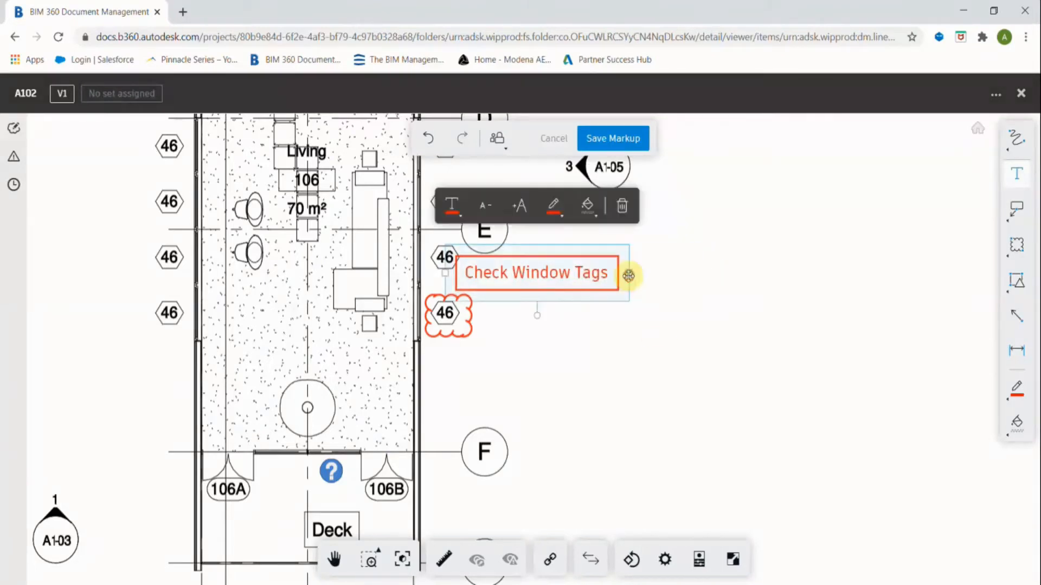
{"action": "left_click", "coordinate": [554, 216]}
{"action": "left_click", "coordinate": [503, 319]}
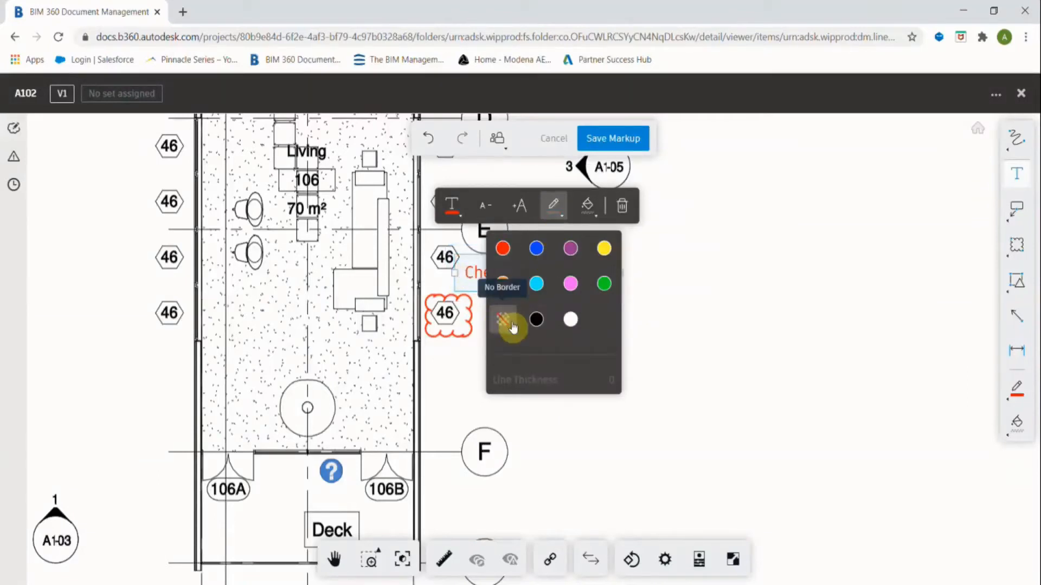
{"action": "left_click", "coordinate": [560, 217]}
{"action": "left_click", "coordinate": [671, 355]}
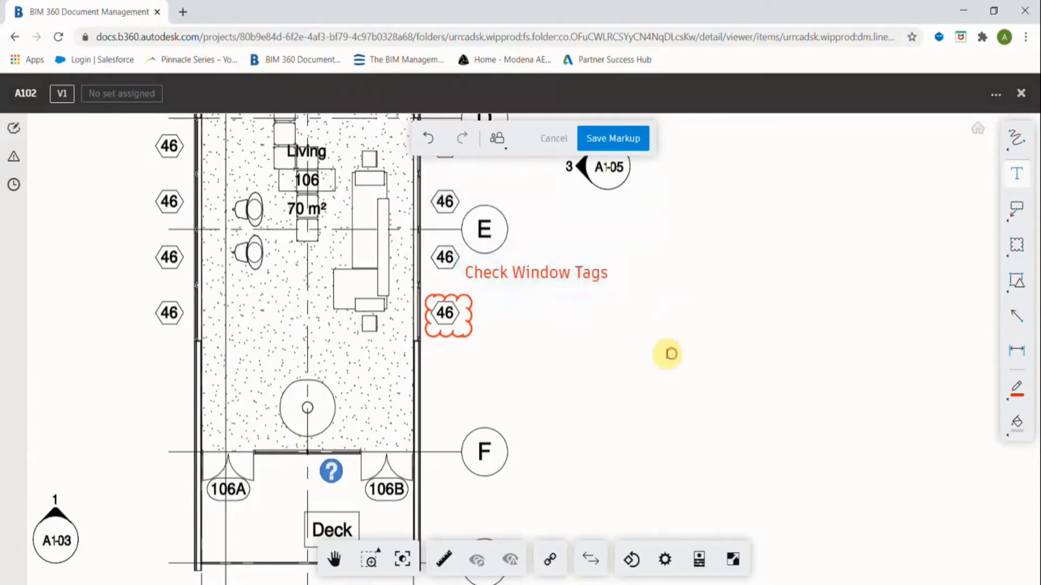
{"action": "left_click", "coordinate": [558, 271]}
{"action": "left_click_drag", "start_coordinate": [559, 269], "coordinate": [665, 308]}
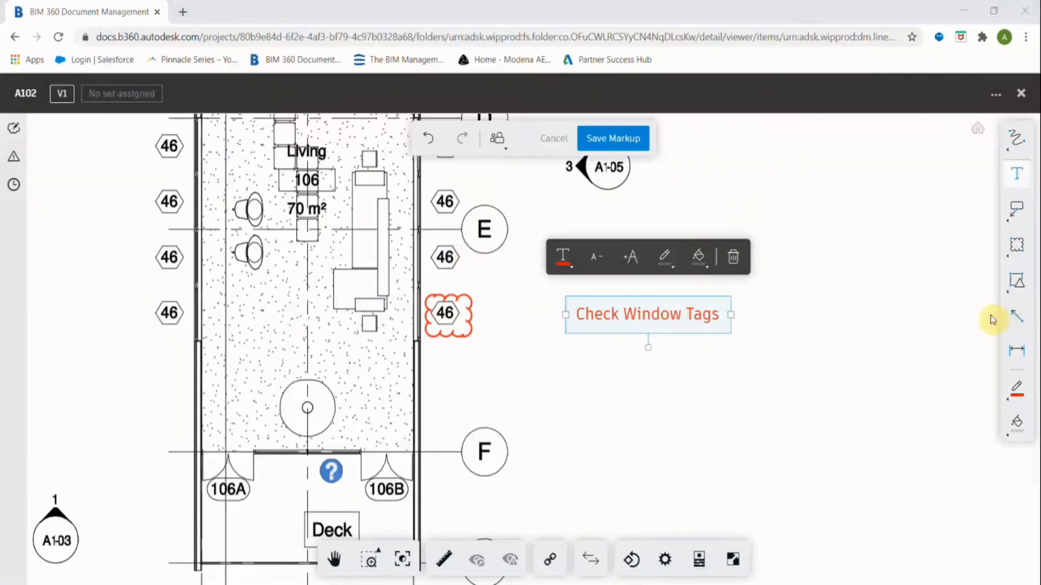
Draw a red arrow from the Check Window Tags note to the clouded 46 tag, deleting a stray arrow.
{"action": "left_click", "coordinate": [1013, 313]}
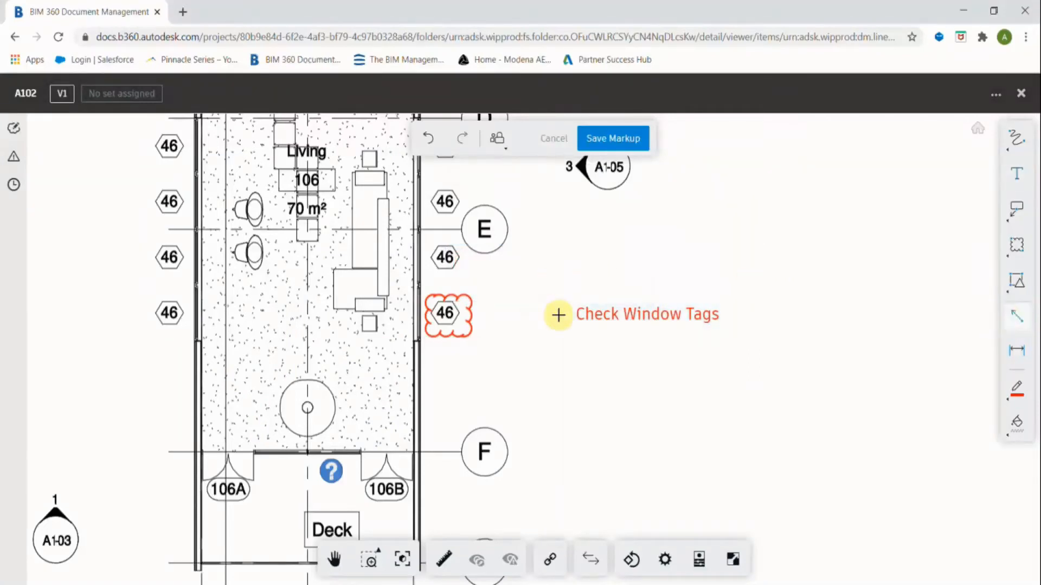
{"action": "left_click_drag", "start_coordinate": [558, 310], "coordinate": [541, 310]}
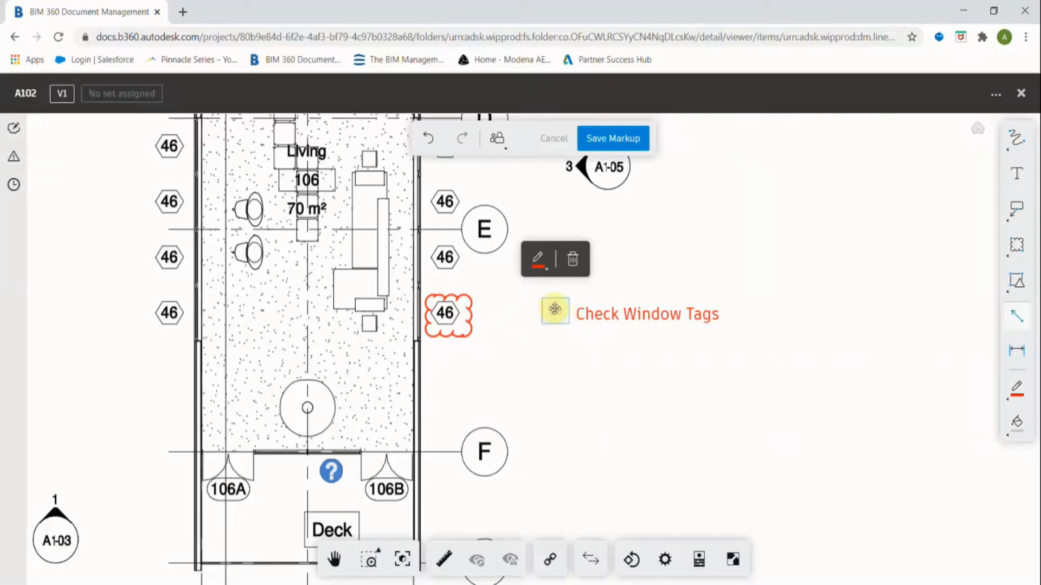
{"action": "key", "text": "Delete"}
{"action": "left_click_drag", "start_coordinate": [564, 314], "coordinate": [475, 314]}
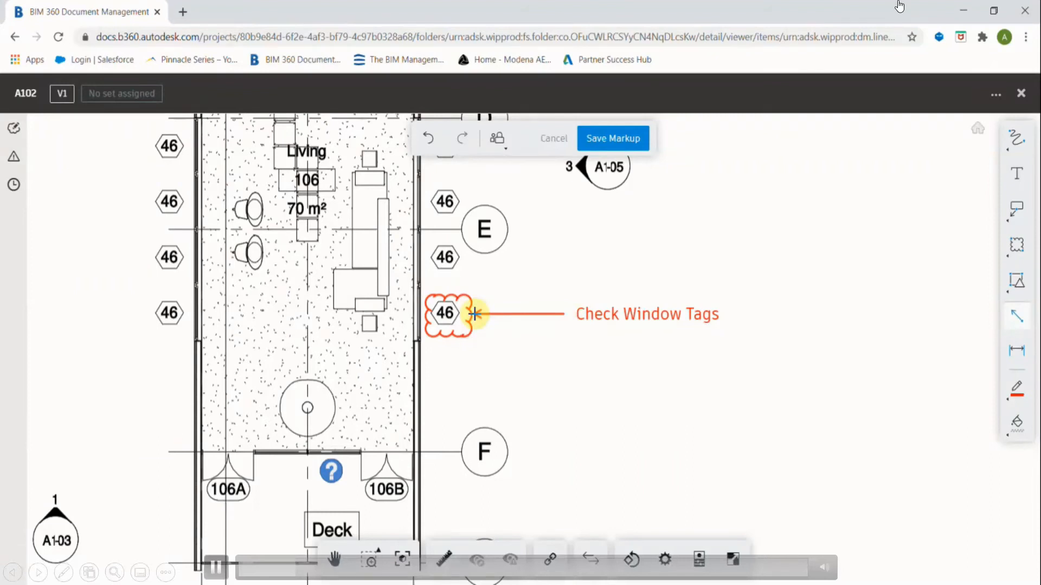
{"action": "left_click_drag", "start_coordinate": [474, 314], "coordinate": [474, 313]}
{"action": "left_click", "coordinate": [453, 338]}
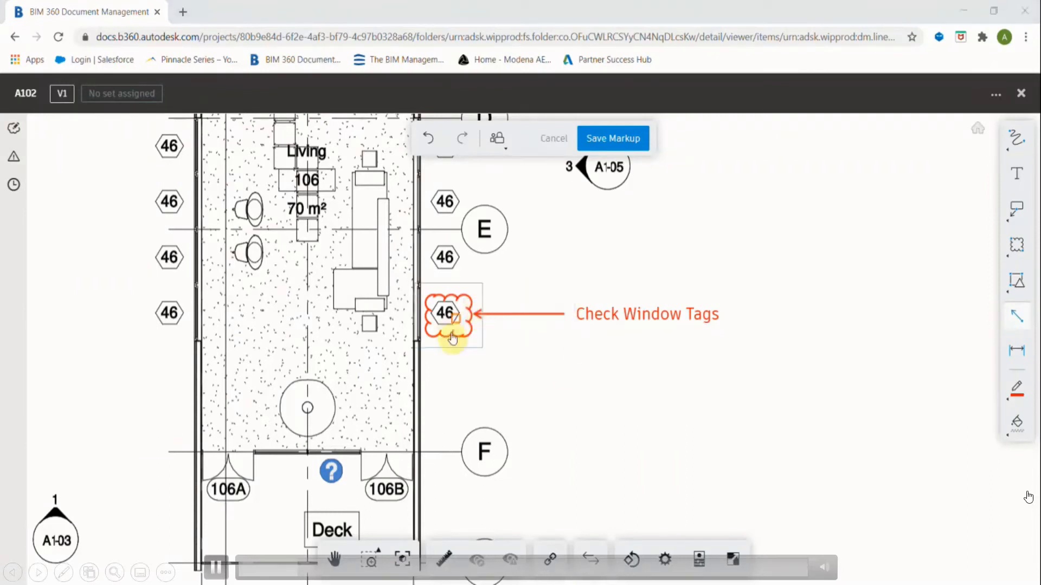
{"action": "left_click", "coordinate": [500, 145]}
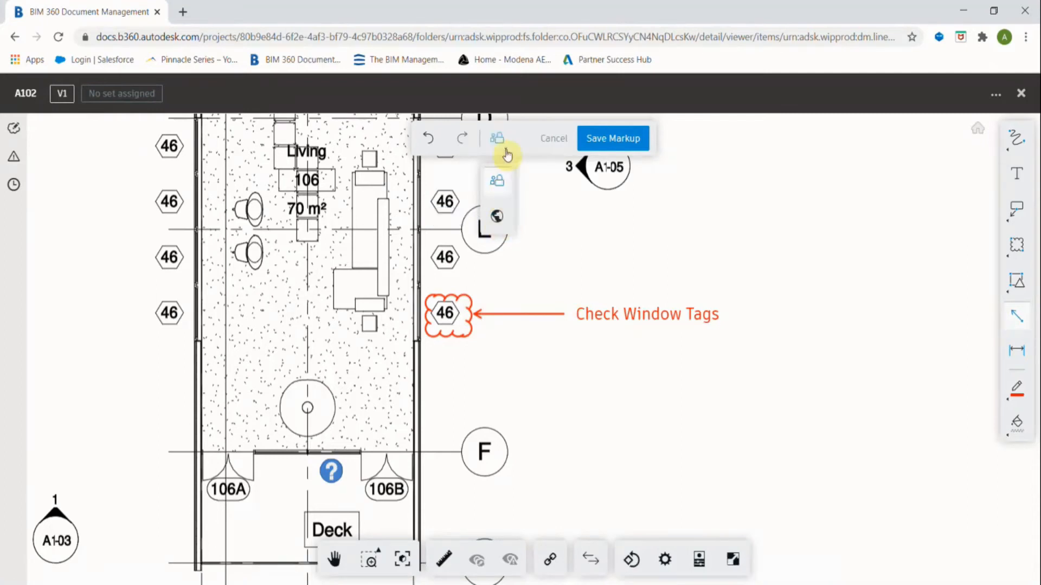
{"action": "left_click", "coordinate": [626, 139]}
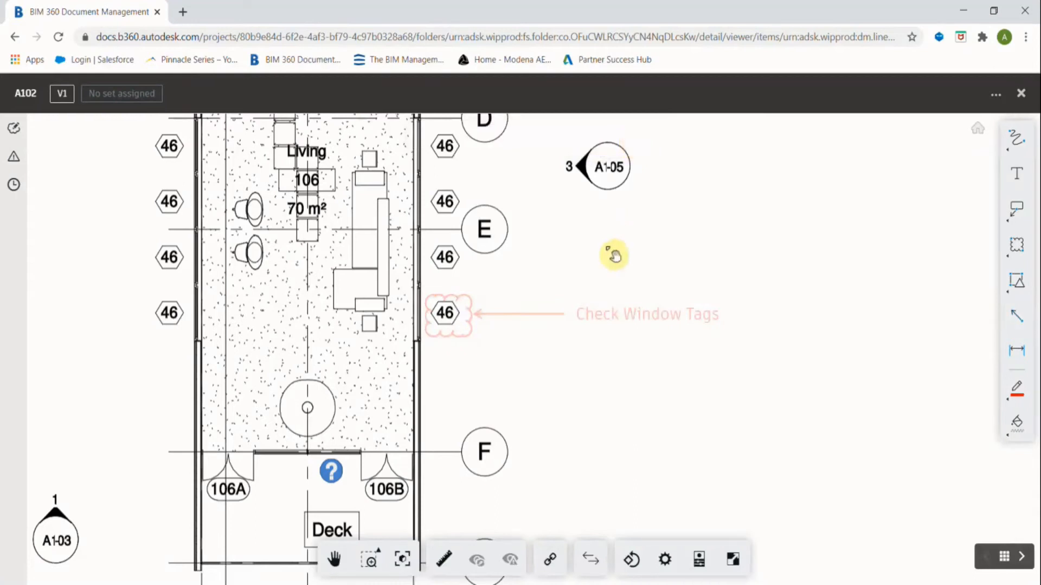
{"action": "scroll", "coordinate": [596, 290], "scroll_direction": "down", "scroll_amount": 8}
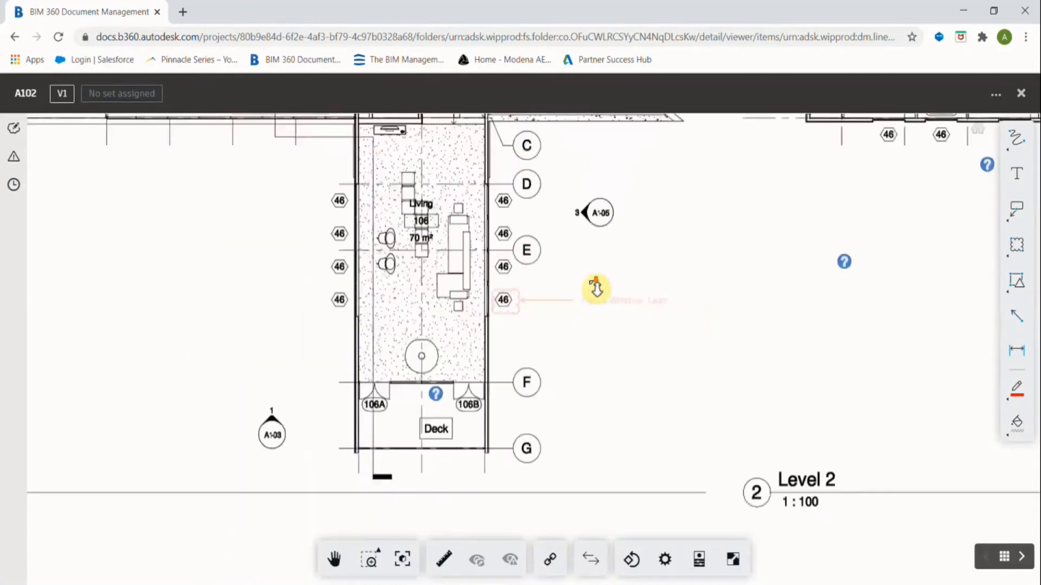
{"action": "left_click_drag", "start_coordinate": [598, 334], "coordinate": [542, 421]}
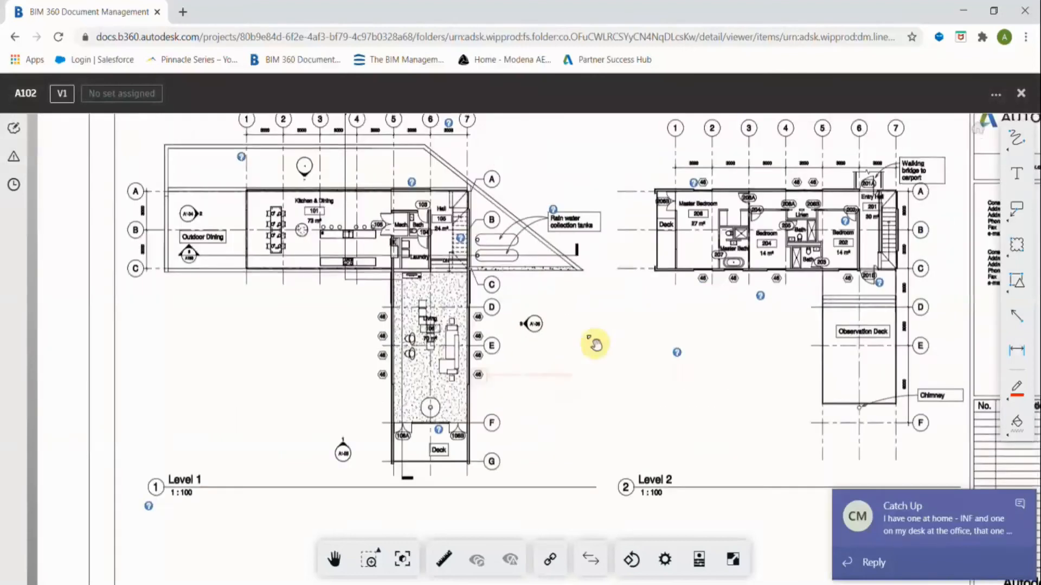
{"action": "scroll", "coordinate": [509, 392], "scroll_direction": "up", "scroll_amount": 2}
{"action": "scroll", "coordinate": [509, 391], "scroll_direction": "up", "scroll_amount": 2}
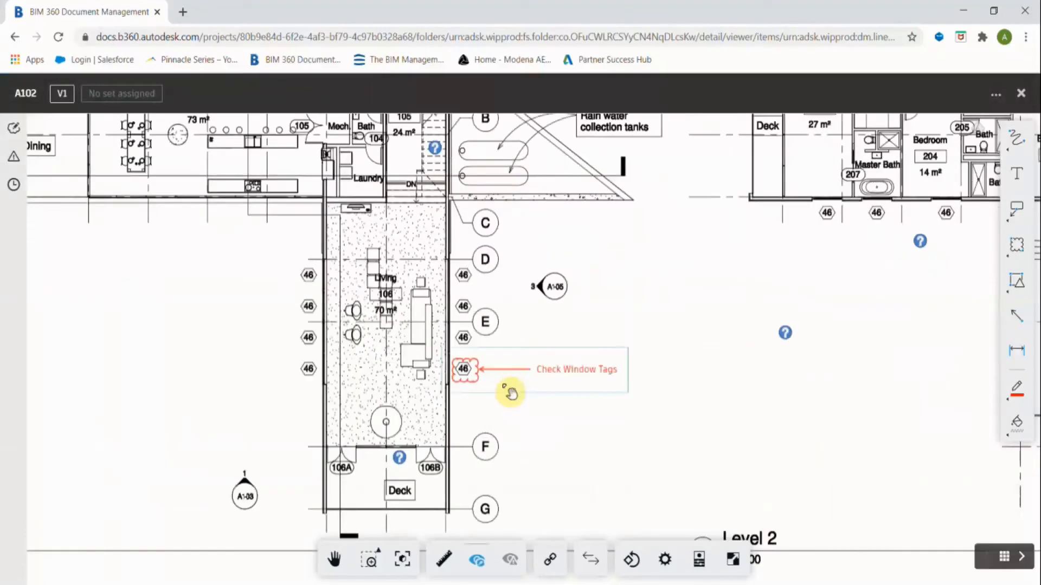
{"action": "left_click", "coordinate": [15, 129]}
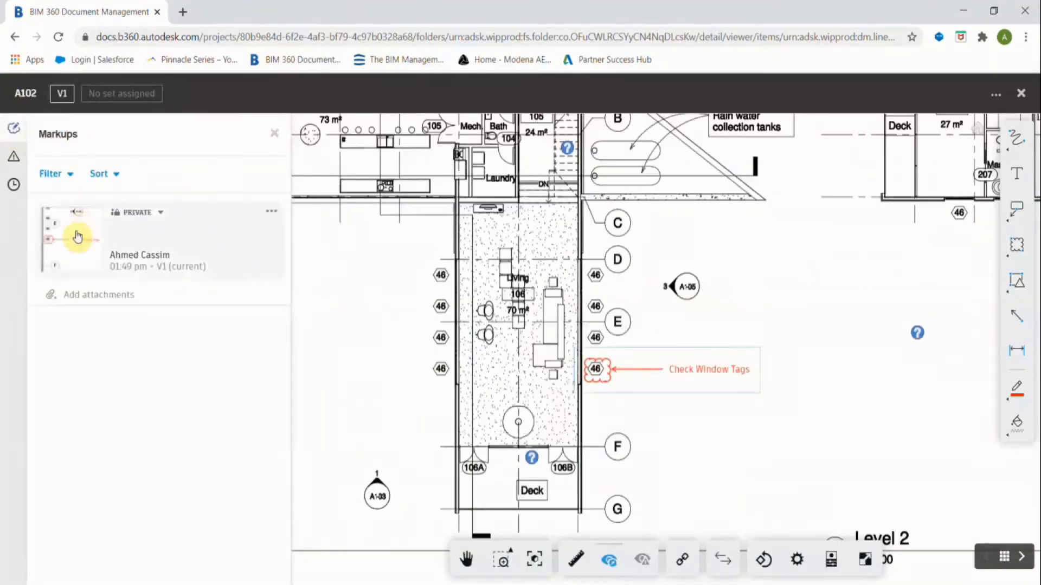
{"action": "left_click", "coordinate": [160, 213]}
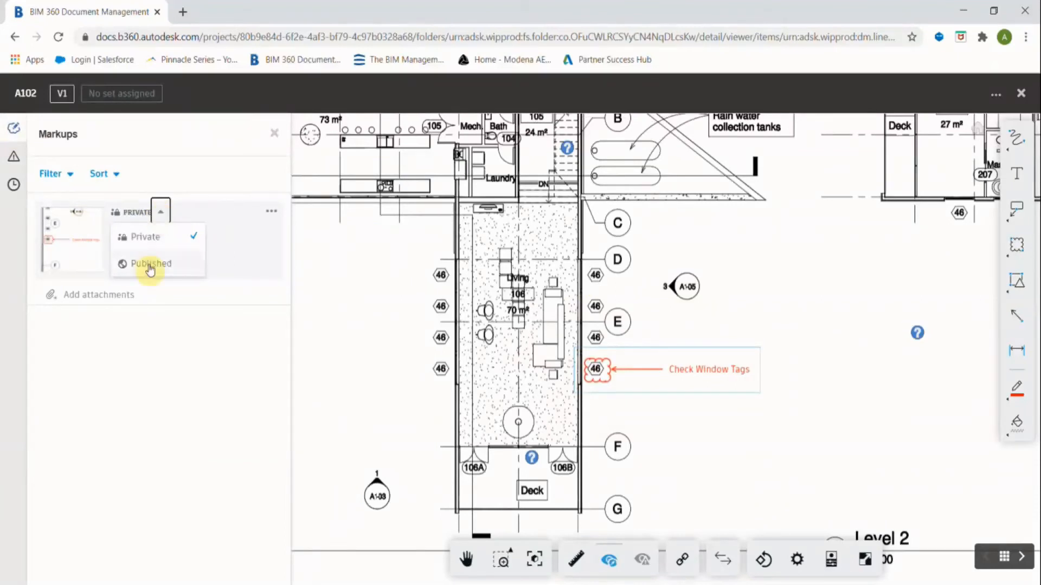
{"action": "left_click", "coordinate": [271, 212]}
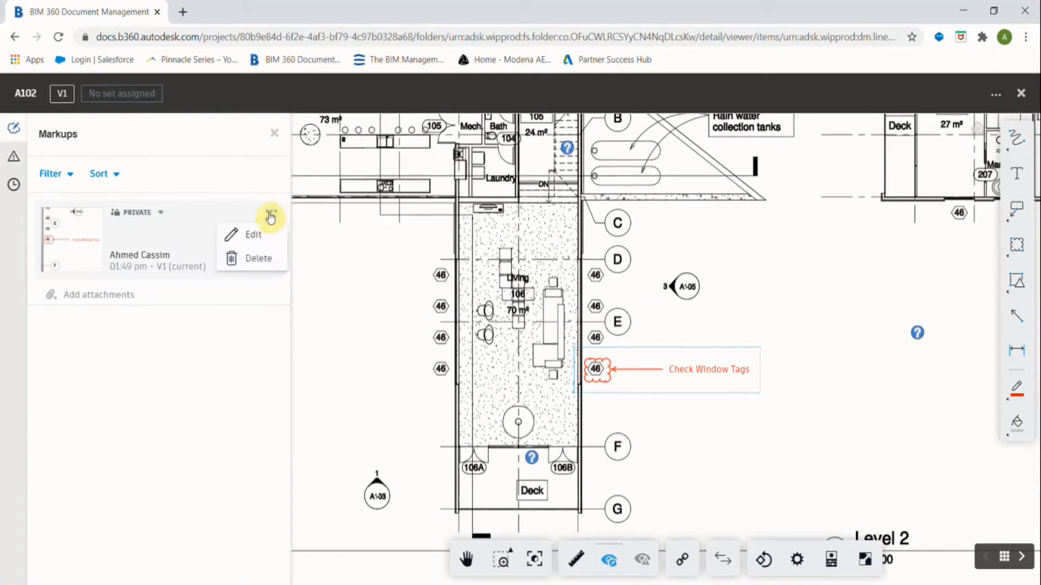
{"action": "left_click", "coordinate": [246, 238]}
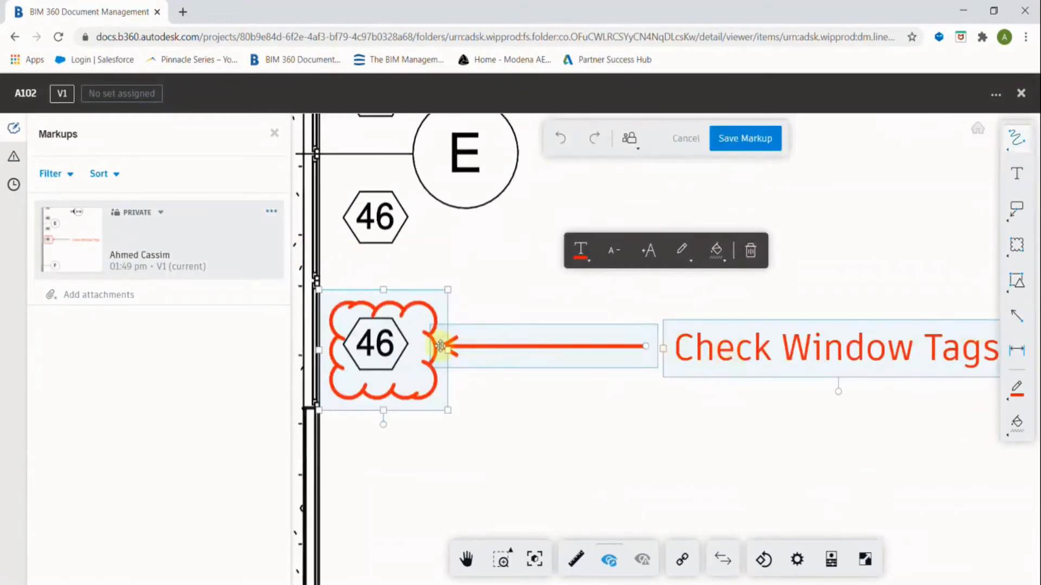
{"action": "left_click", "coordinate": [196, 242]}
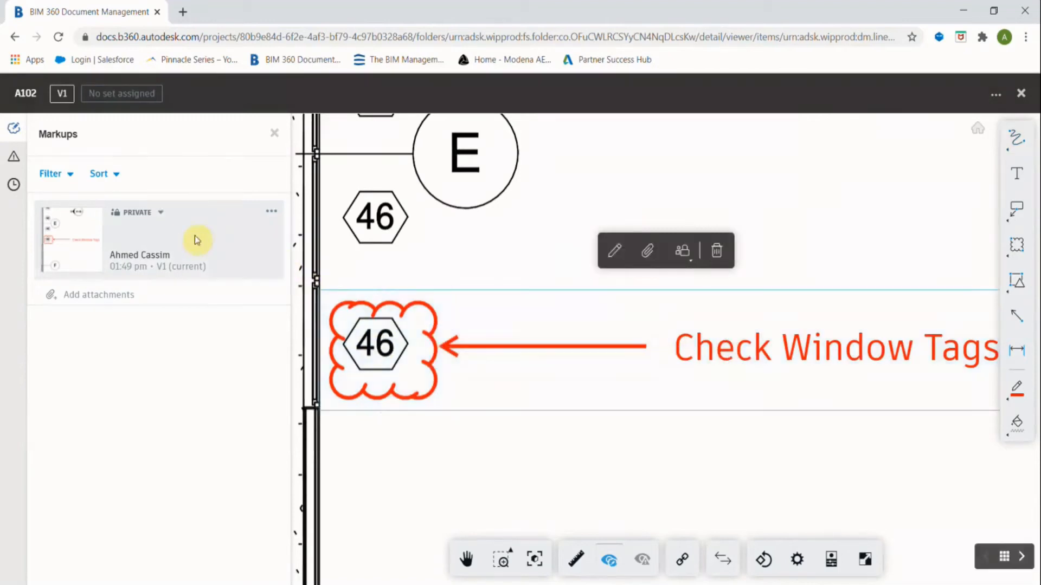
{"action": "left_click", "coordinate": [67, 177]}
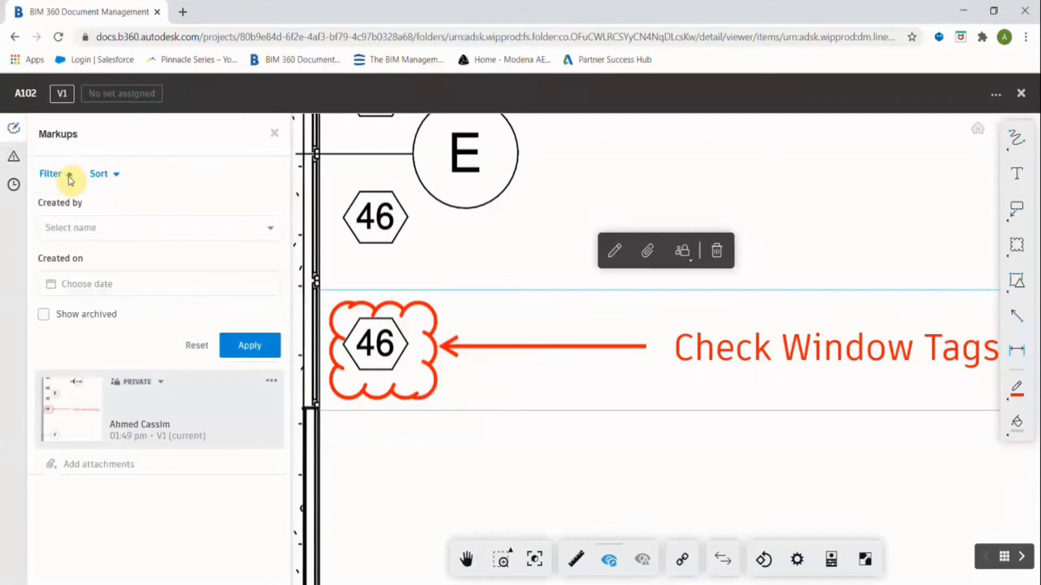
{"action": "left_click", "coordinate": [82, 230]}
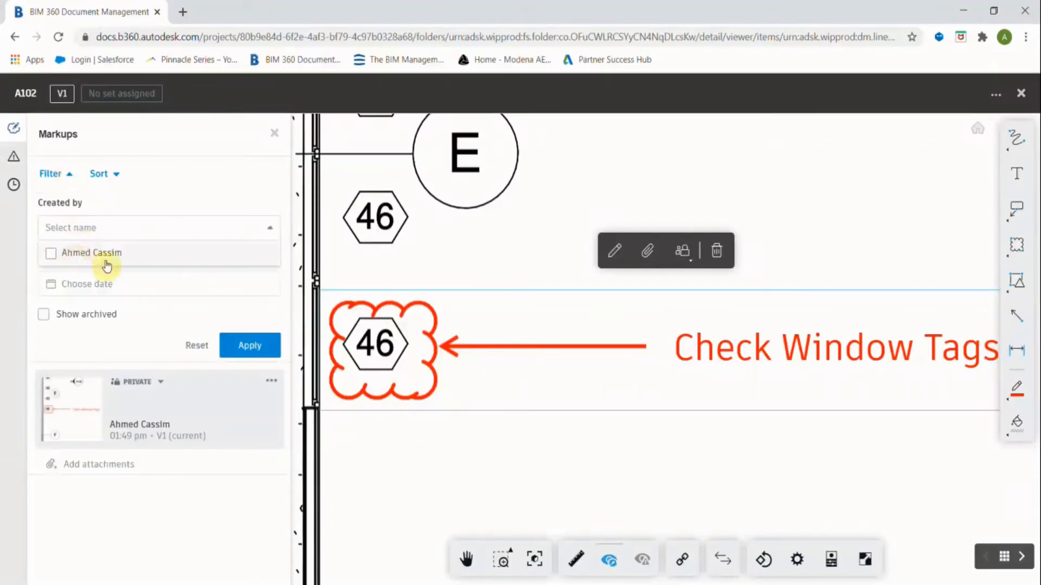
{"action": "left_click", "coordinate": [135, 202]}
{"action": "left_click", "coordinate": [82, 292]}
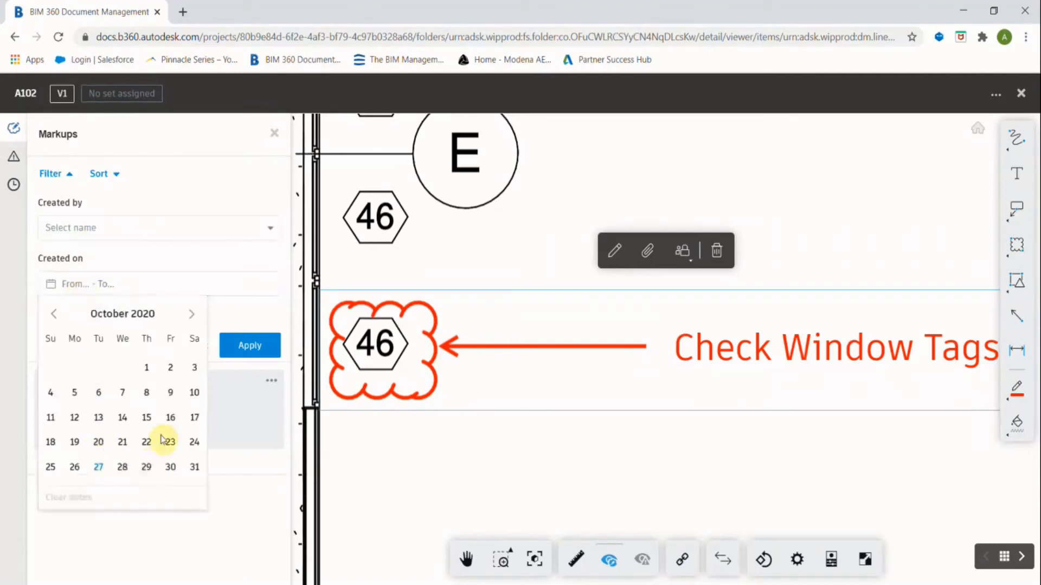
{"action": "left_click", "coordinate": [165, 259]}
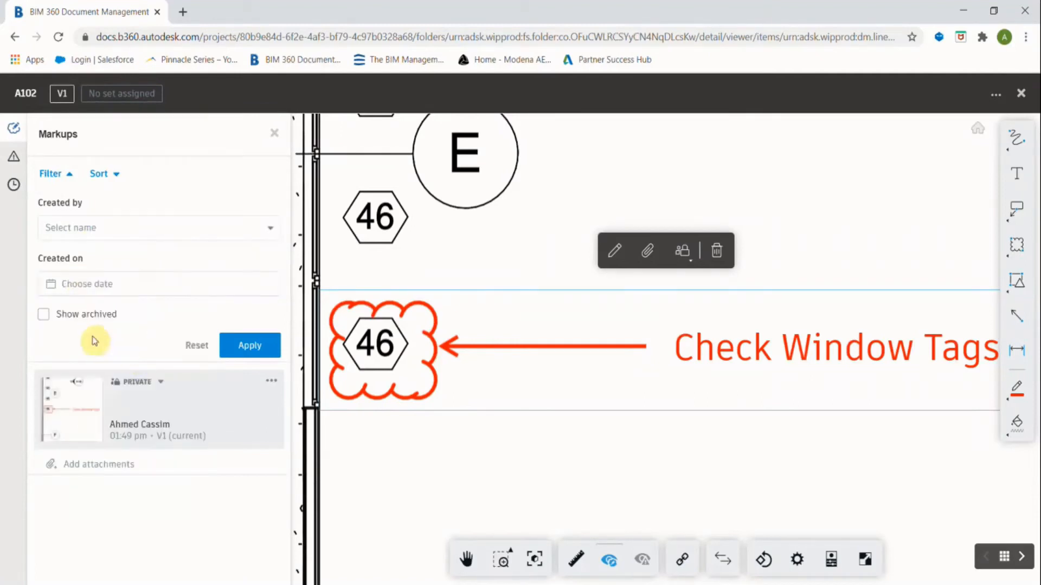
{"action": "left_click", "coordinate": [240, 343]}
{"action": "left_click", "coordinate": [275, 135]}
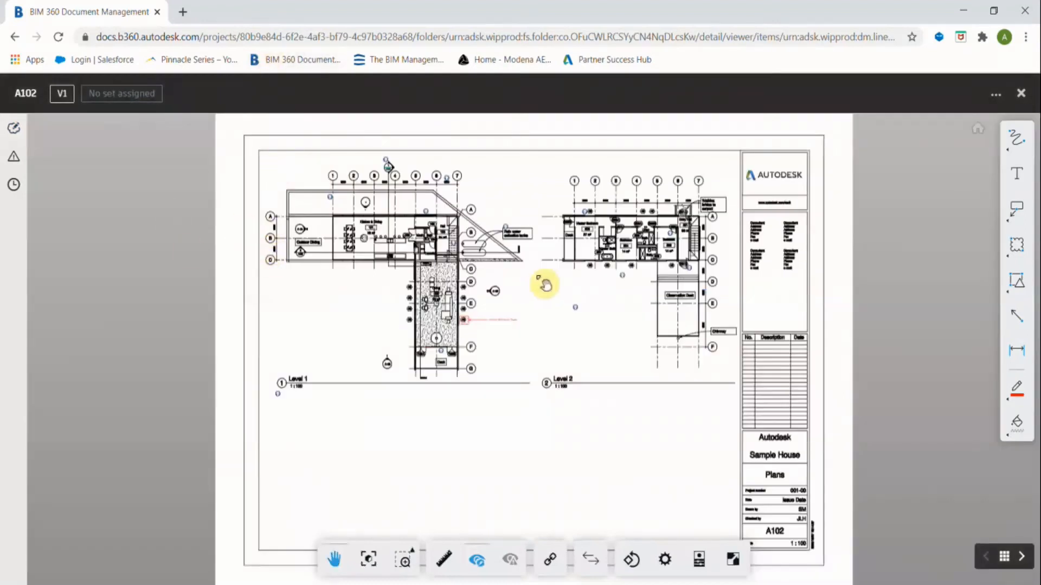
Close sheet A102 and switch from Document Management to the Project Admin module.
{"action": "left_click", "coordinate": [1021, 93]}
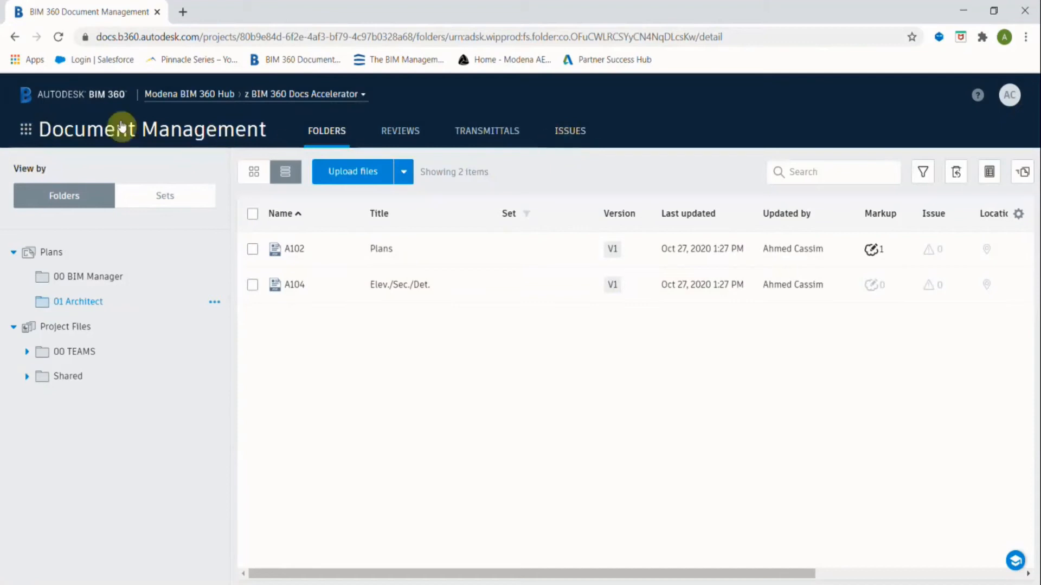
{"action": "left_click", "coordinate": [26, 130]}
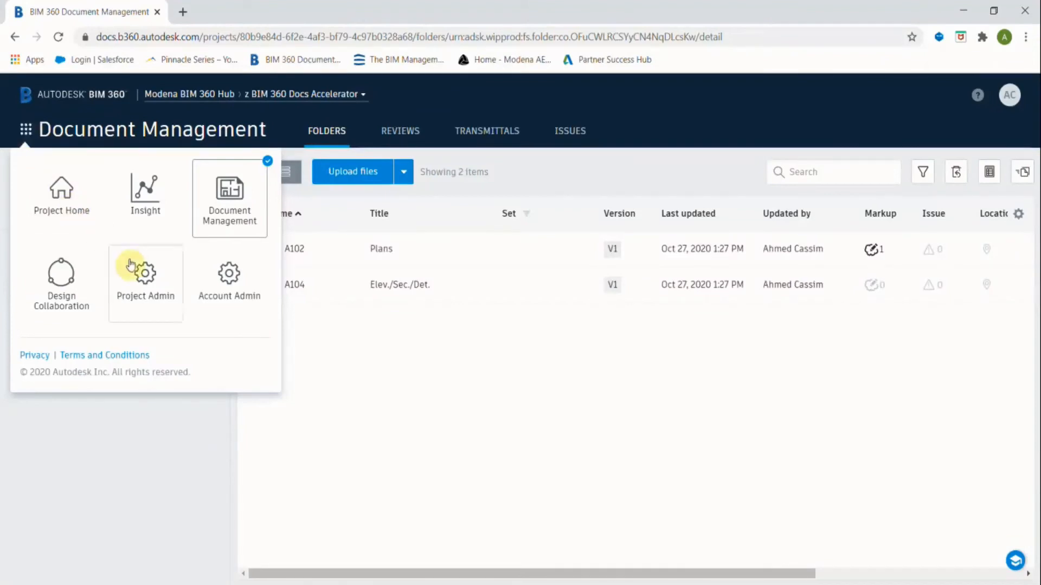
{"action": "left_click", "coordinate": [147, 283]}
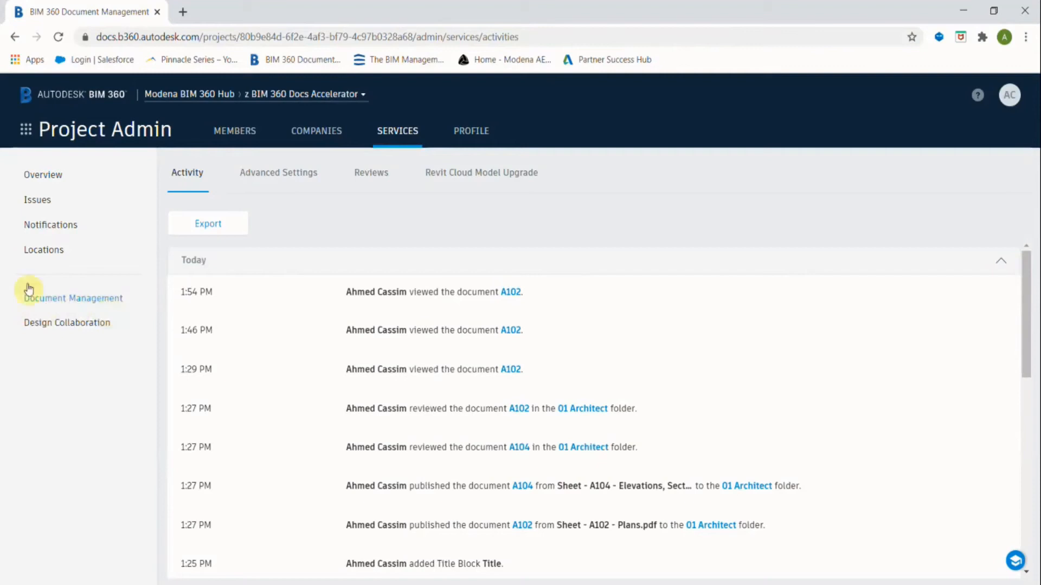
Show the Issues permissions under Services to review each member's and role's access level.
{"action": "left_click", "coordinate": [41, 201]}
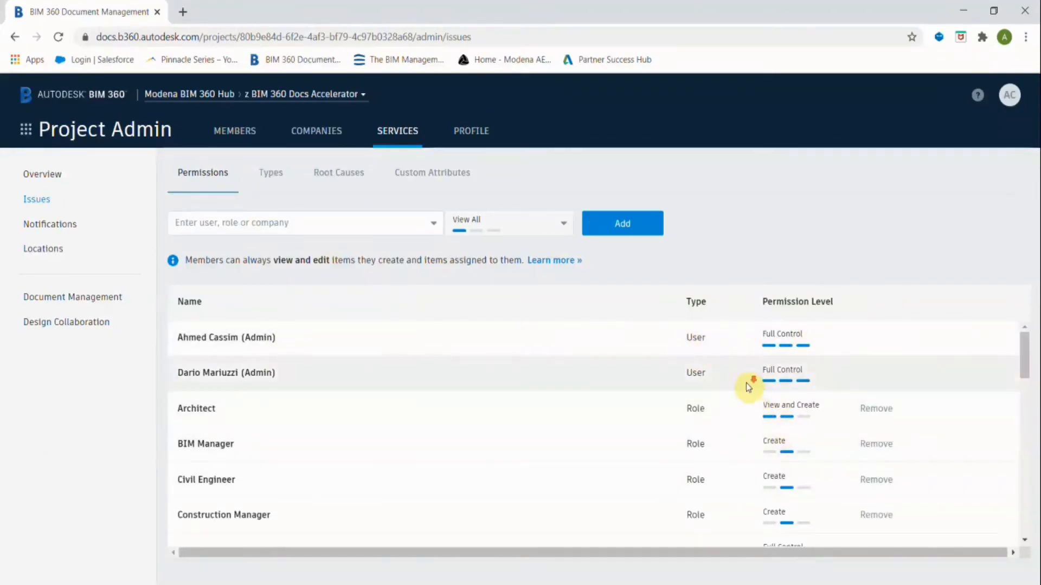
{"action": "scroll", "coordinate": [702, 355], "scroll_direction": "down", "scroll_amount": 1}
{"action": "scroll", "coordinate": [699, 352], "scroll_direction": "up", "scroll_amount": 1}
Search 'eng' and add the Engineering Manager role to Issues permissions with View and Create.
{"action": "left_click", "coordinate": [434, 224]}
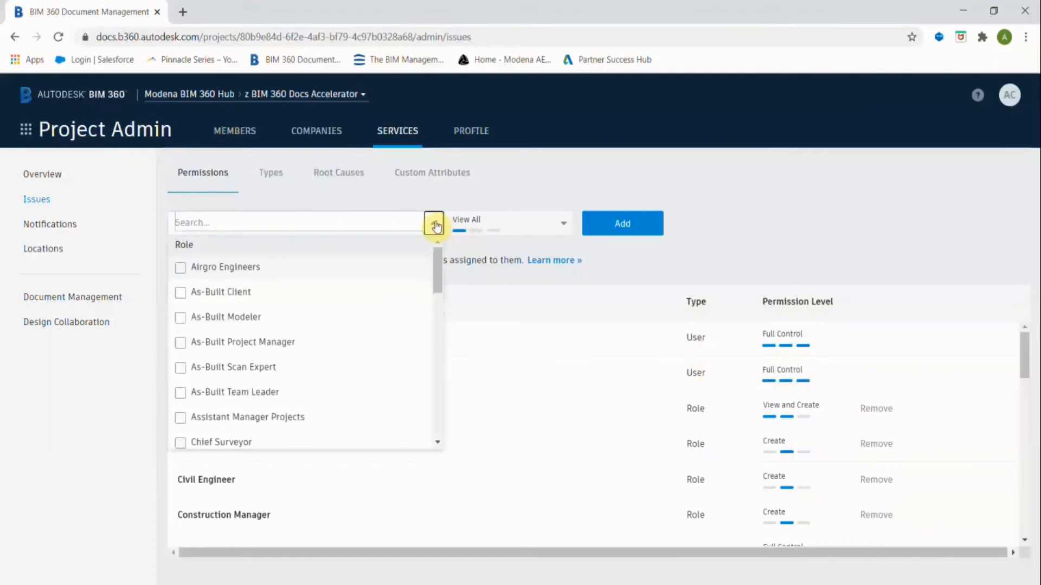
{"action": "left_click", "coordinate": [301, 220]}
{"action": "type", "text": "struct"}
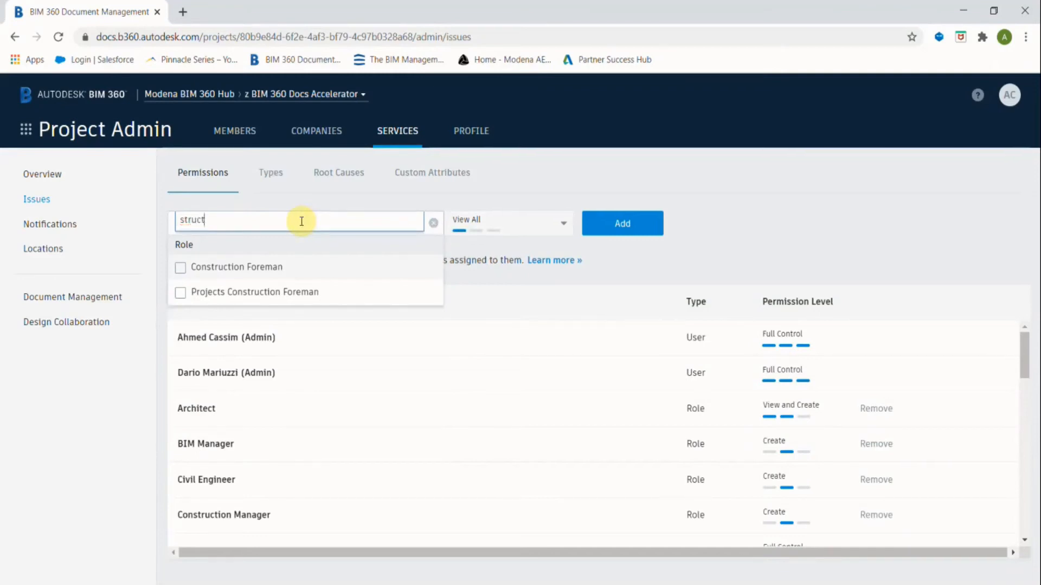
{"action": "key", "text": "BackSpace"}
{"action": "key", "text": "BackSpace"}
{"action": "key", "text": "BackSpace"}
{"action": "key", "text": "BackSpace"}
{"action": "key", "text": "BackSpace"}
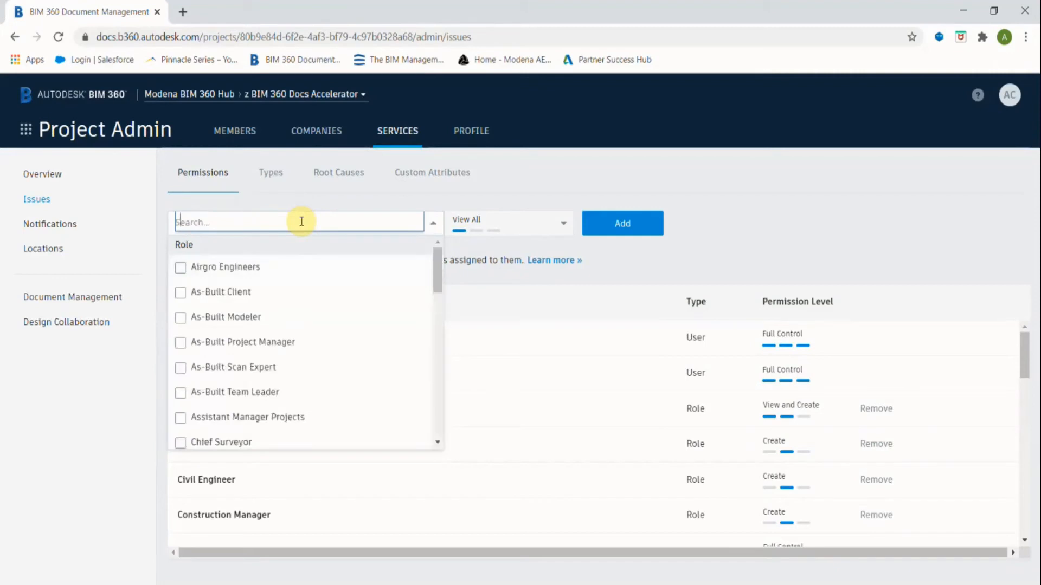
{"action": "type", "text": "eng"}
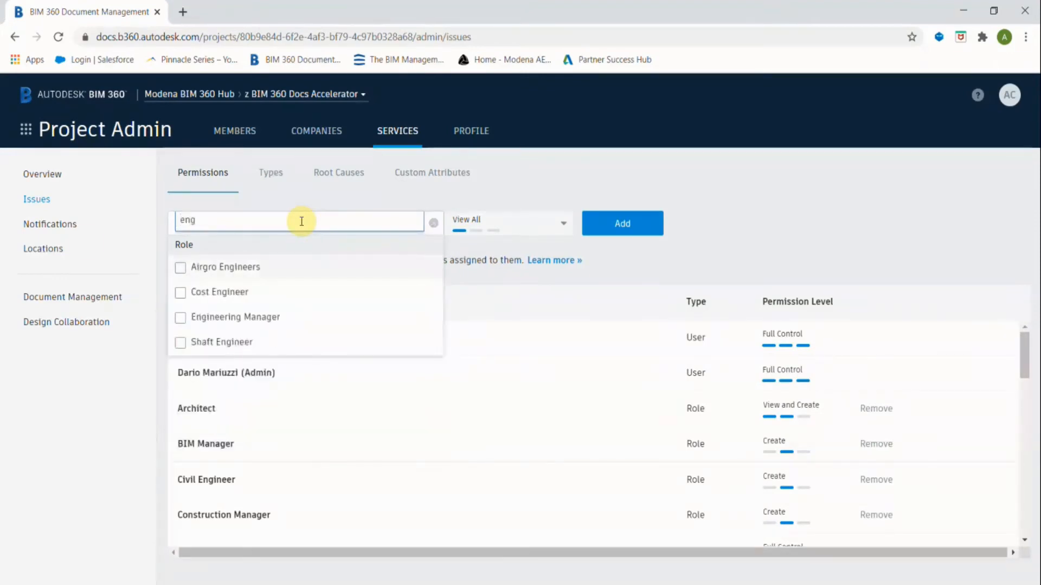
{"action": "left_click", "coordinate": [180, 317]}
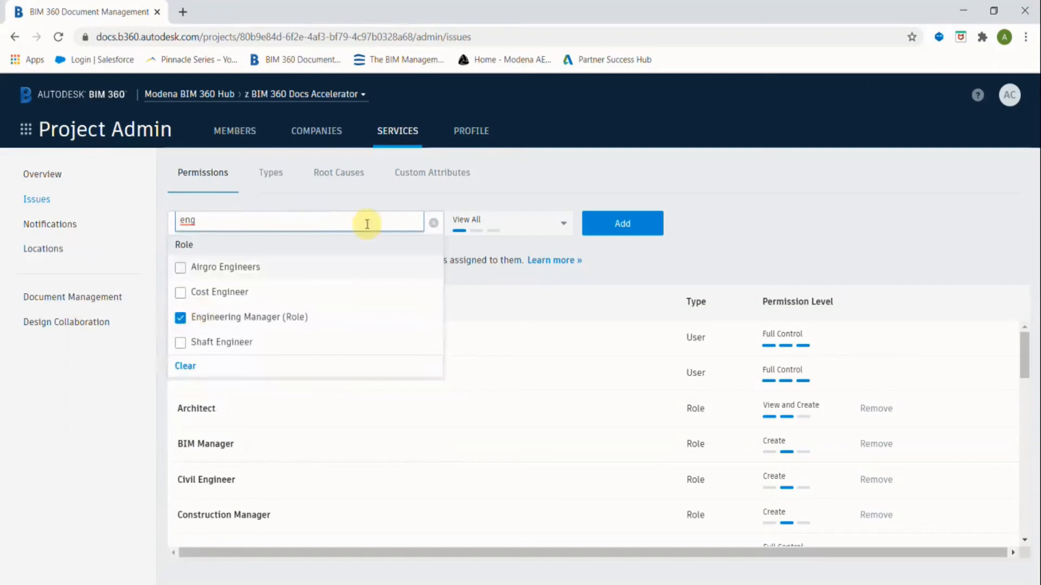
{"action": "left_click", "coordinate": [476, 245]}
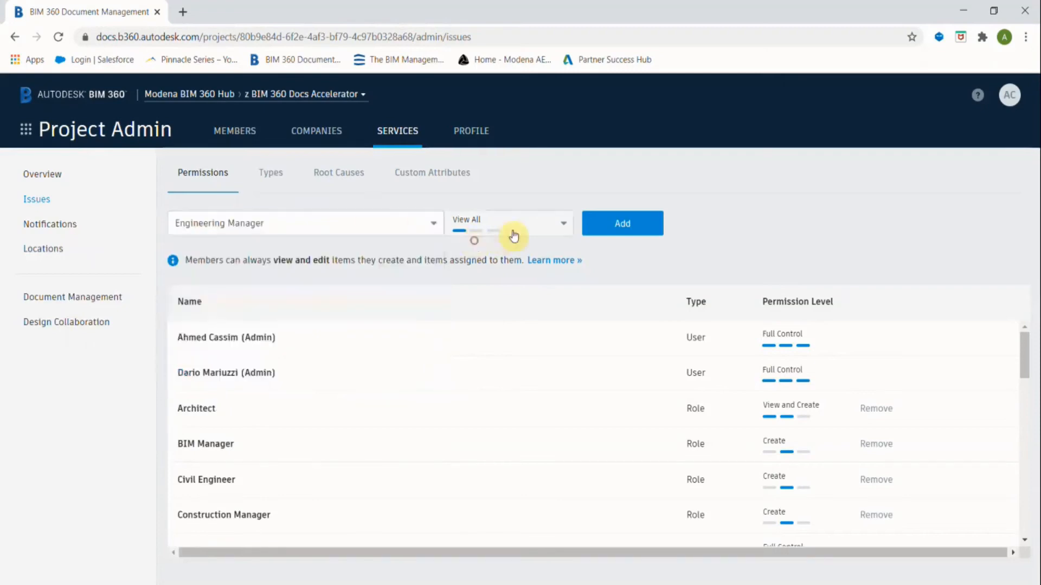
{"action": "left_click", "coordinate": [546, 222]}
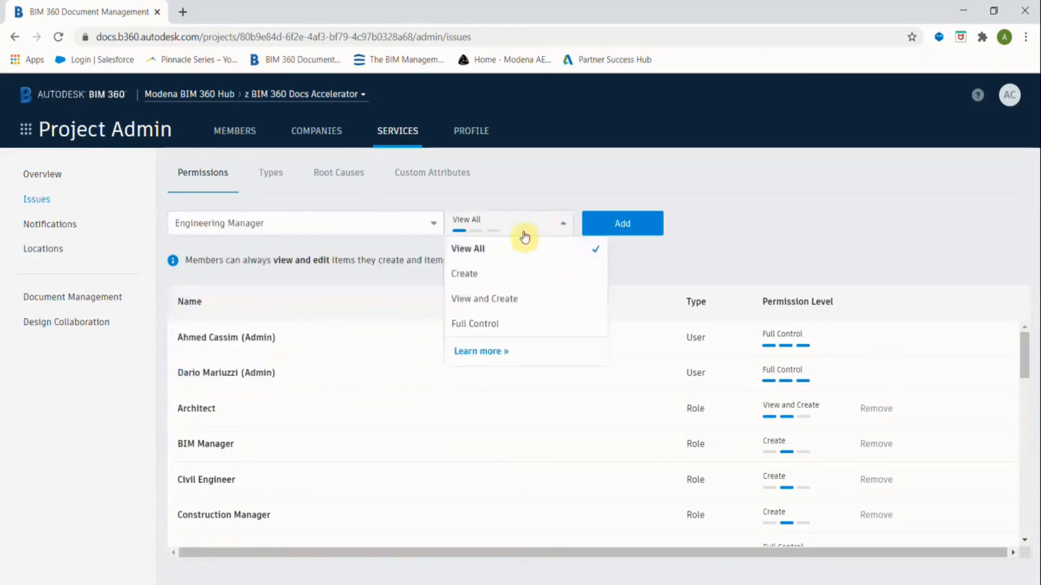
{"action": "left_click", "coordinate": [472, 300]}
{"action": "left_click", "coordinate": [623, 225]}
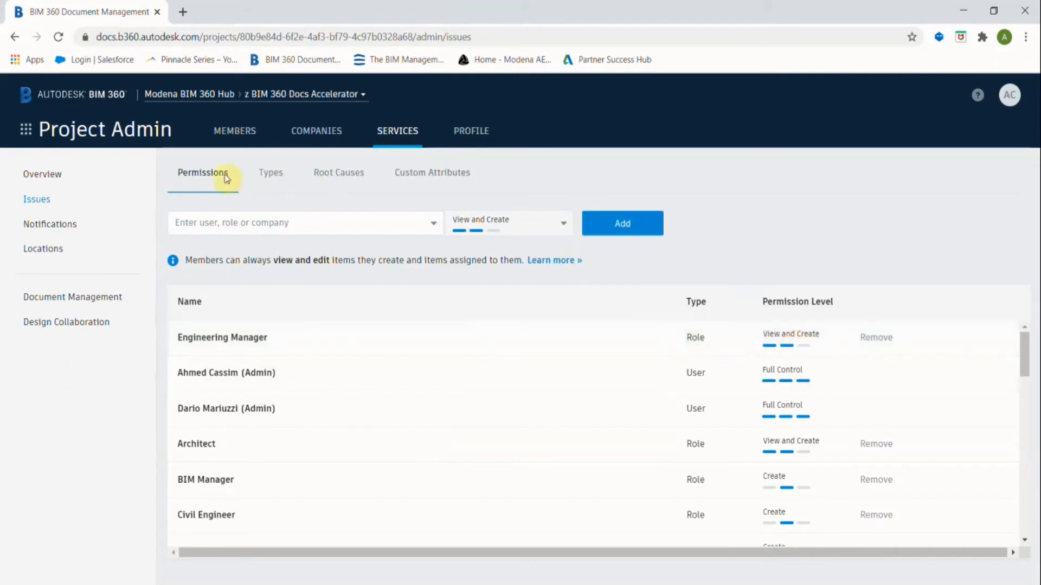
On the issue Types list, expand Coordination and check the Commissioning actions without changes.
{"action": "left_click", "coordinate": [271, 175]}
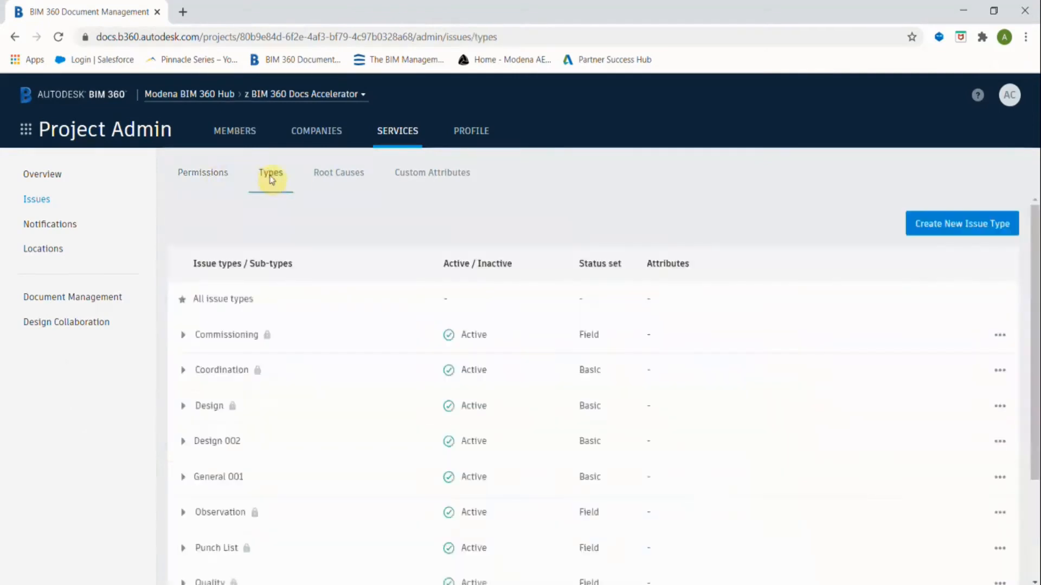
{"action": "left_click", "coordinate": [183, 371]}
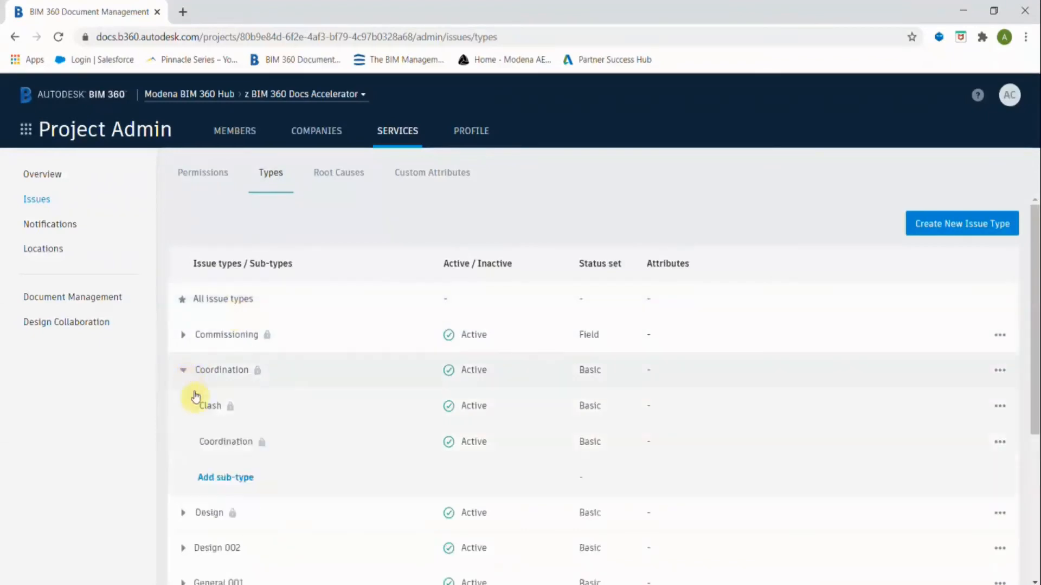
{"action": "left_click", "coordinate": [213, 482]}
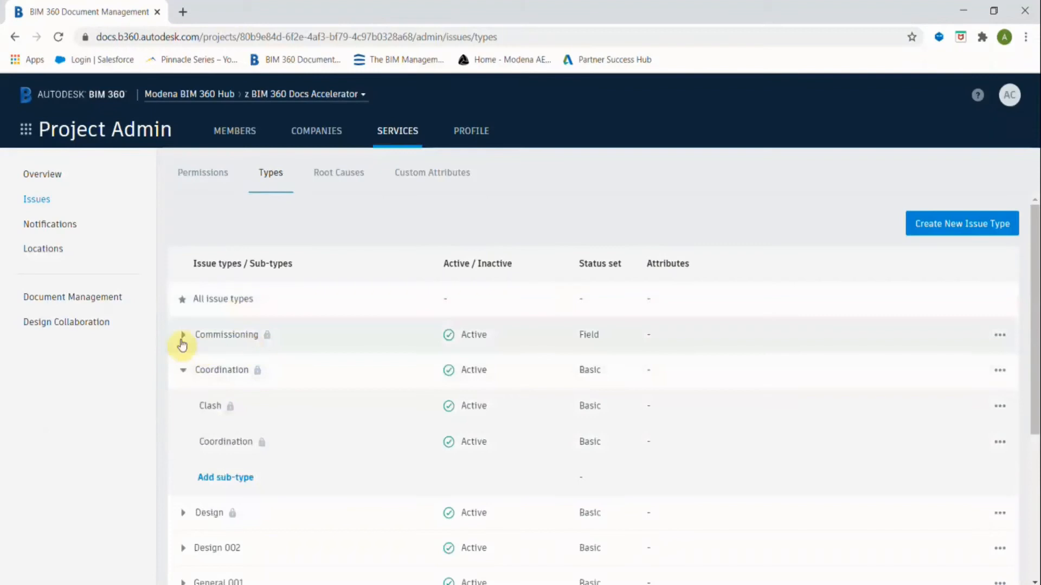
{"action": "left_click", "coordinate": [1000, 337]}
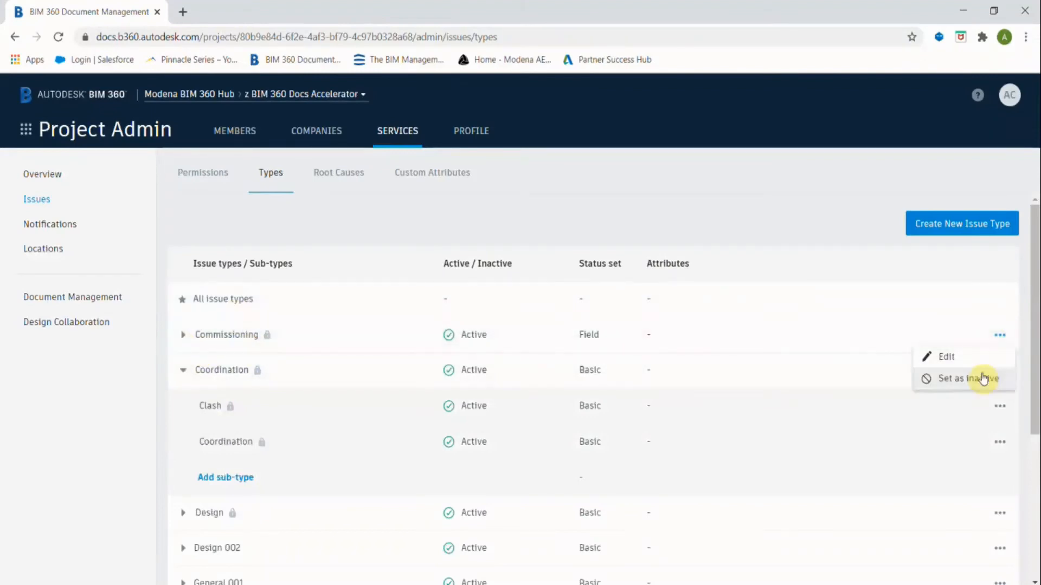
{"action": "left_click", "coordinate": [1000, 337]}
{"action": "scroll", "coordinate": [246, 409], "scroll_direction": "down", "scroll_amount": 3}
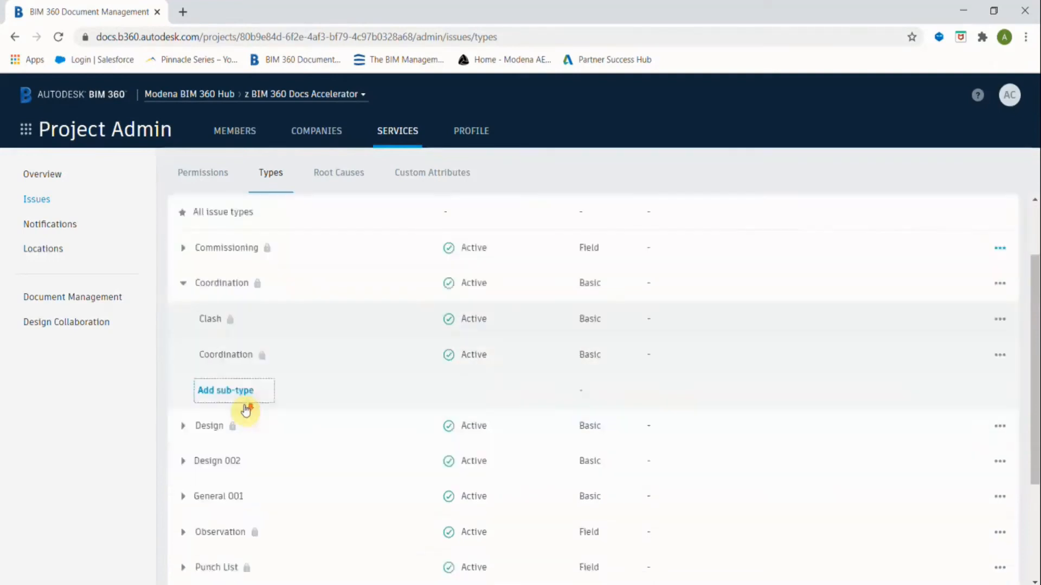
Expand the Design issue type and review its settings dialog, closing it without saving.
{"action": "left_click", "coordinate": [186, 372]}
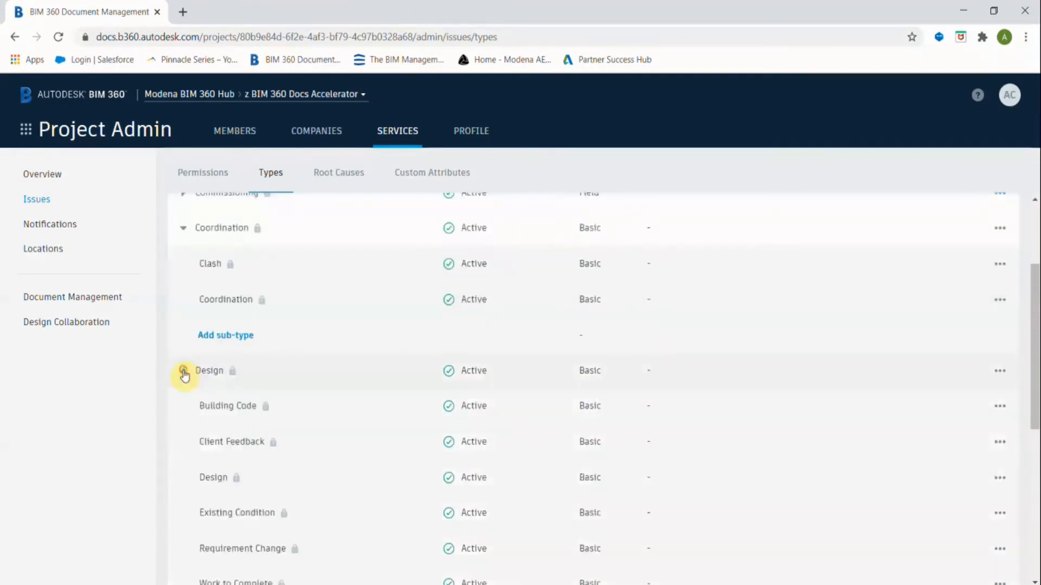
{"action": "right_click", "coordinate": [217, 373]}
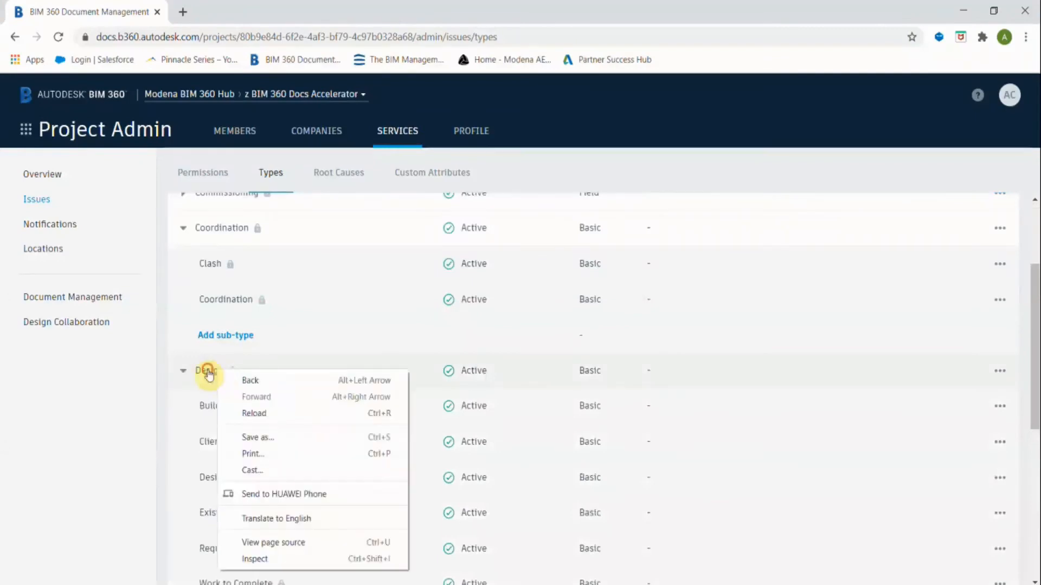
{"action": "left_click", "coordinate": [207, 369]}
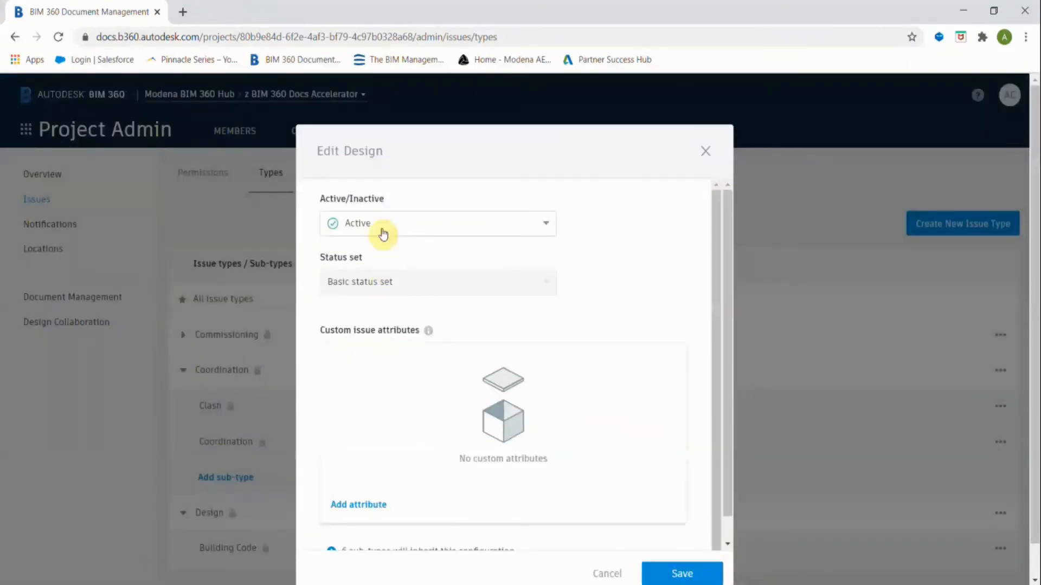
{"action": "scroll", "coordinate": [435, 390], "scroll_direction": "down", "scroll_amount": 1}
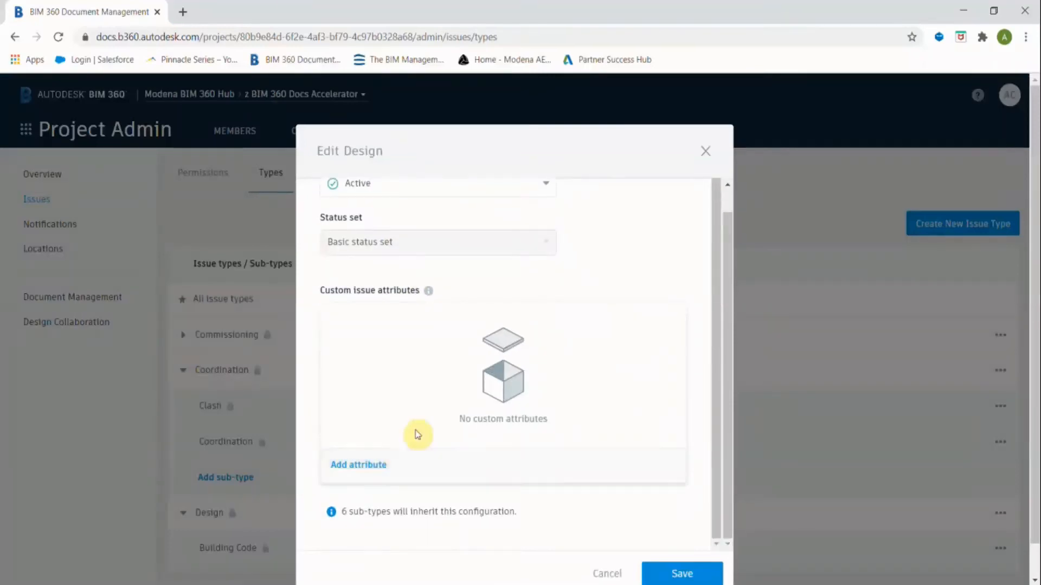
{"action": "scroll", "coordinate": [418, 432], "scroll_direction": "up", "scroll_amount": 1}
{"action": "left_click", "coordinate": [506, 257]}
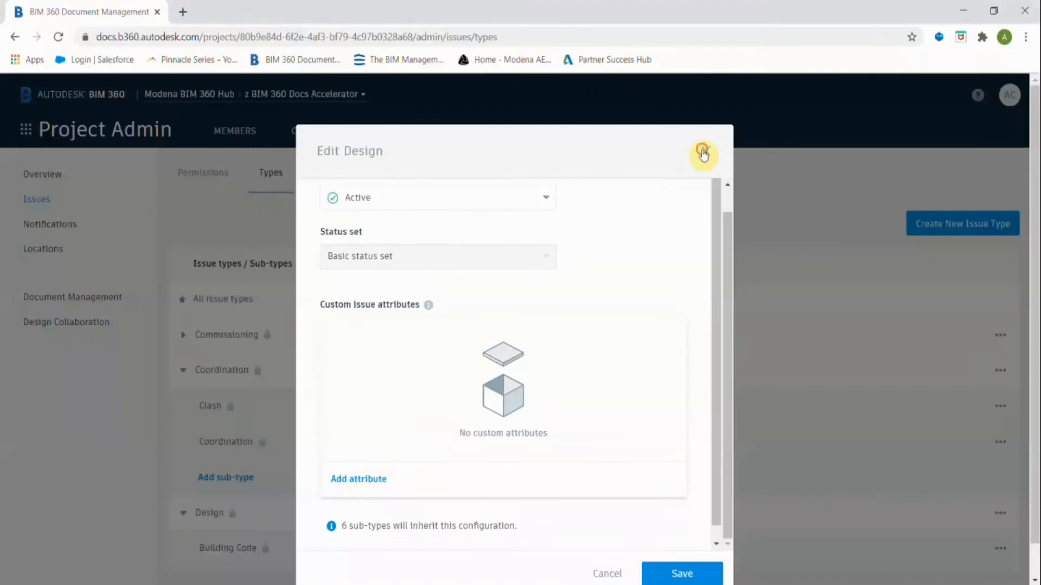
{"action": "left_click", "coordinate": [703, 153]}
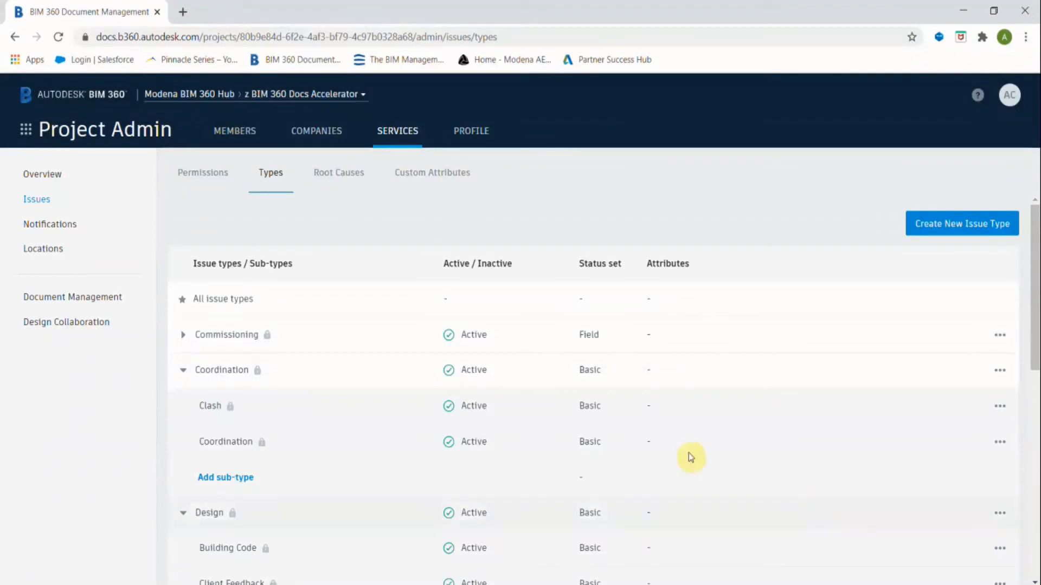
Browse the Coordination root causes without adding one, then show the Custom Attributes list.
{"action": "left_click", "coordinate": [336, 178]}
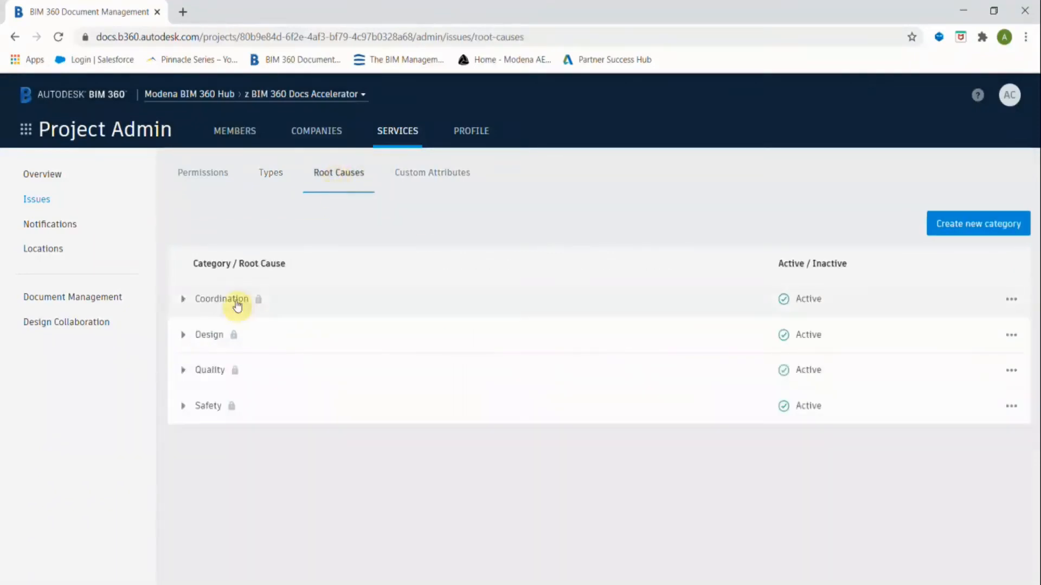
{"action": "left_click", "coordinate": [182, 299]}
{"action": "left_click", "coordinate": [228, 442]}
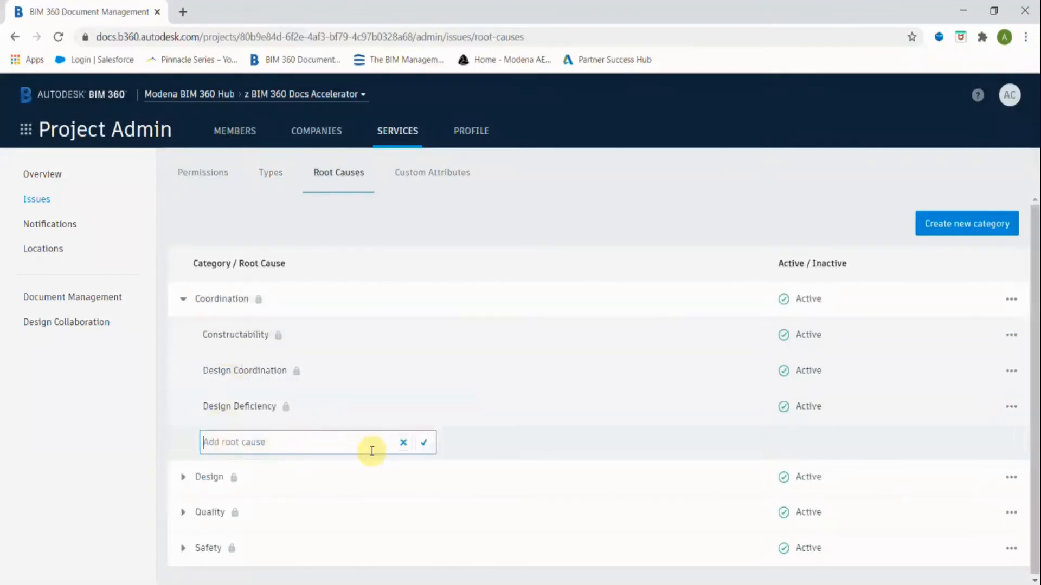
{"action": "left_click", "coordinate": [492, 434]}
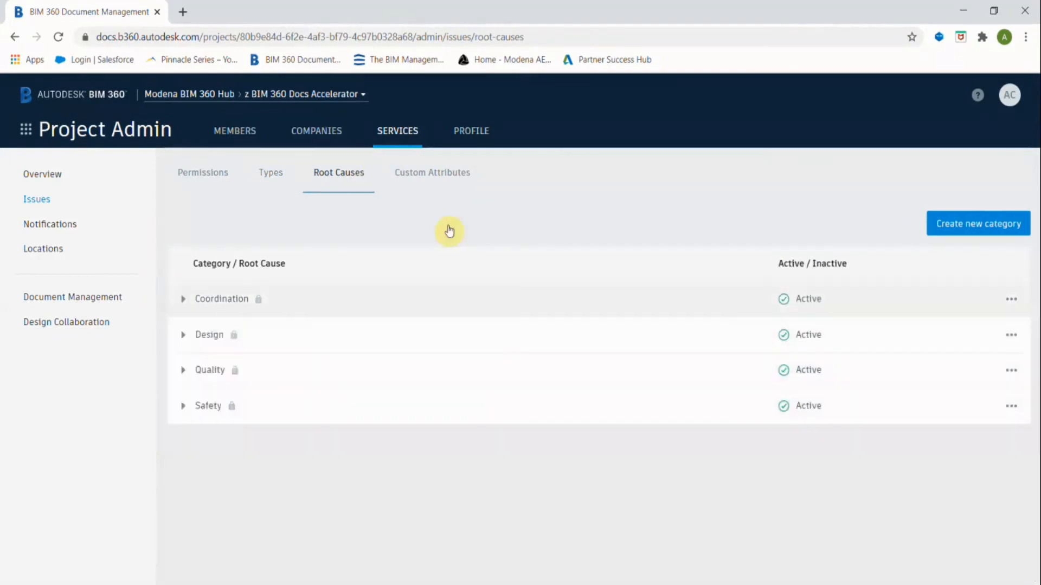
{"action": "left_click", "coordinate": [426, 176]}
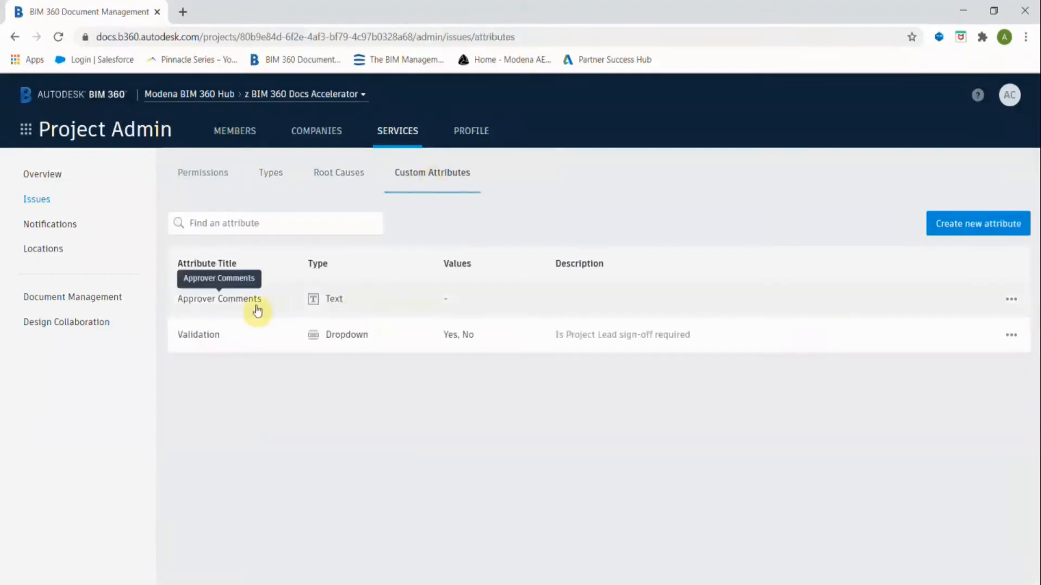
Start a new custom attribute titled 'Potential Cost Impact' with type Dropdown.
{"action": "left_click", "coordinate": [1001, 225]}
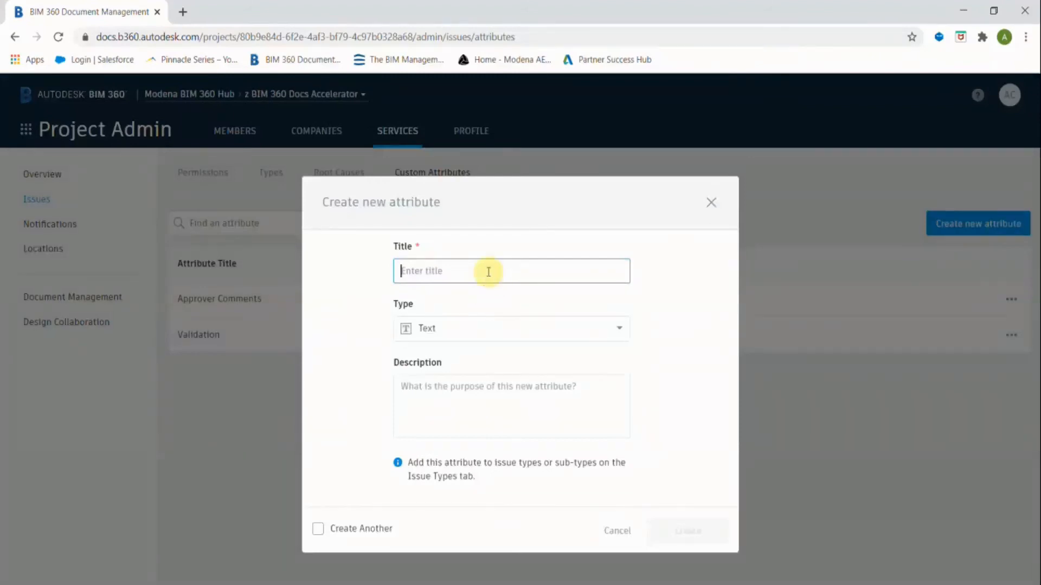
{"action": "type", "text": "Potential Cost Impact"}
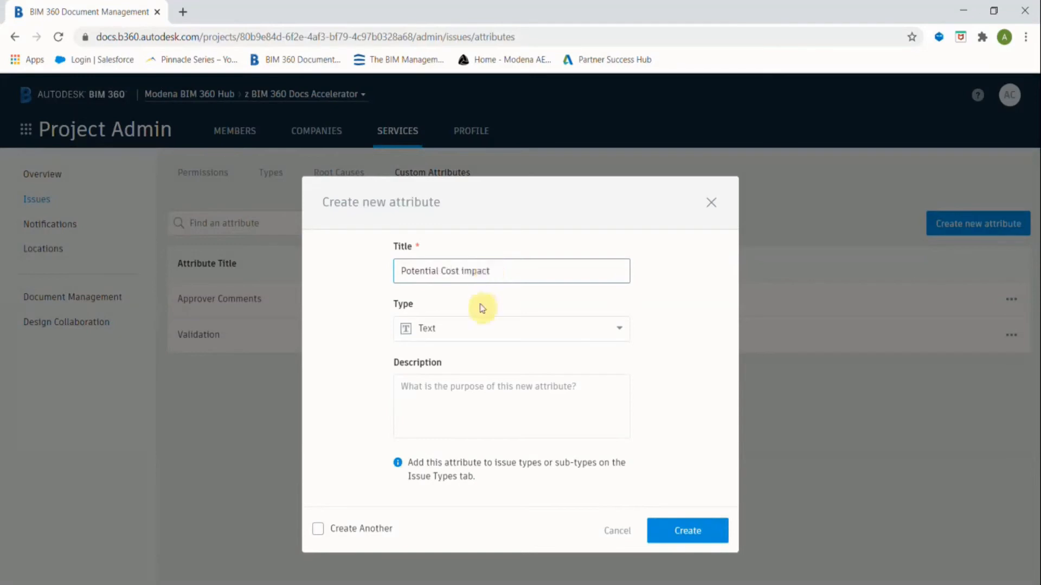
{"action": "left_click", "coordinate": [485, 329]}
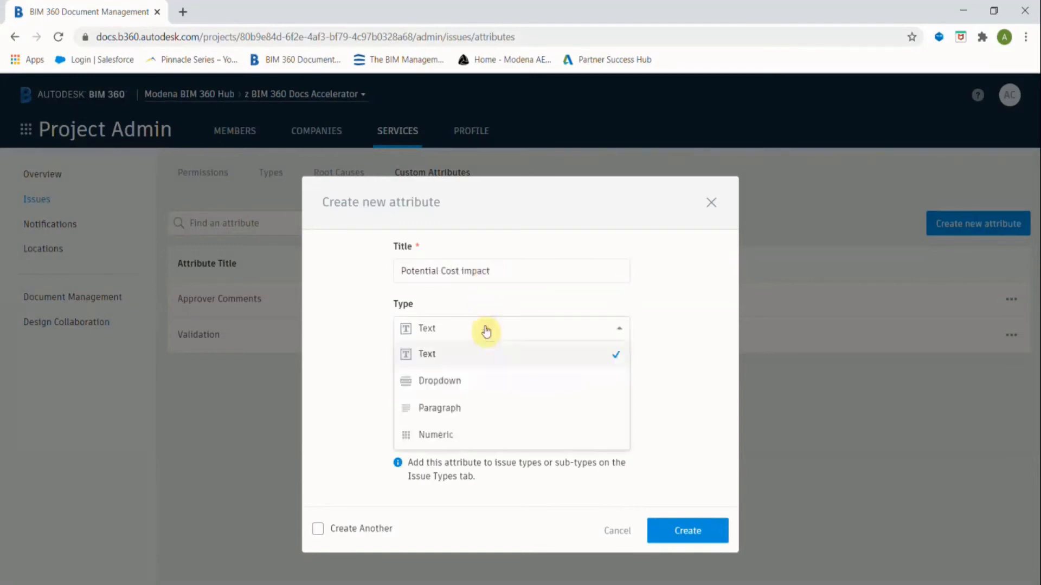
{"action": "left_click", "coordinate": [460, 329]}
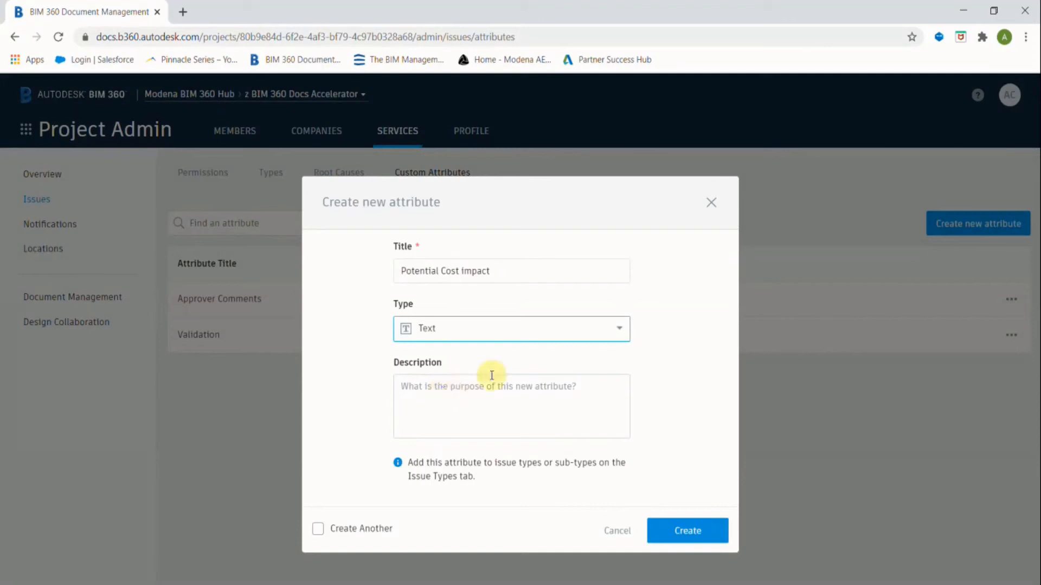
{"action": "left_click", "coordinate": [504, 331]}
{"action": "left_click", "coordinate": [458, 382]}
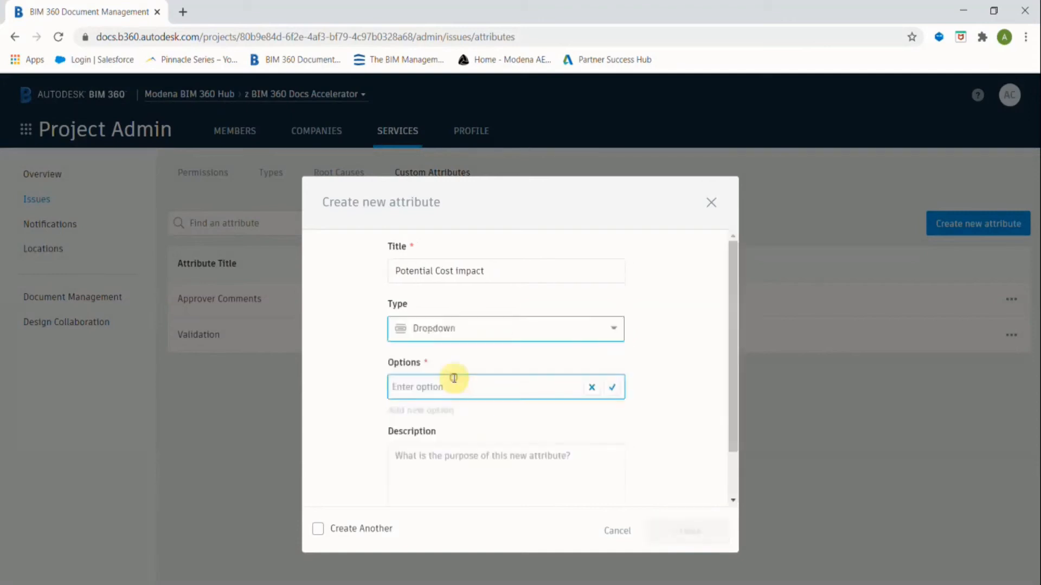
Add the dropdown options Yes and No and create the attribute.
{"action": "type", "text": "Yes"}
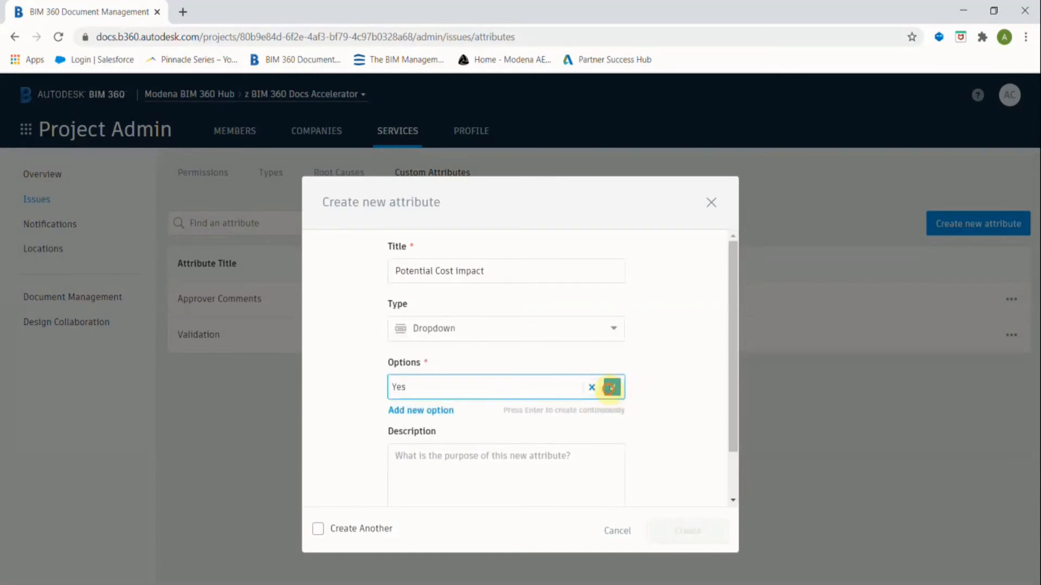
{"action": "left_click", "coordinate": [612, 387]}
{"action": "left_click", "coordinate": [408, 412]}
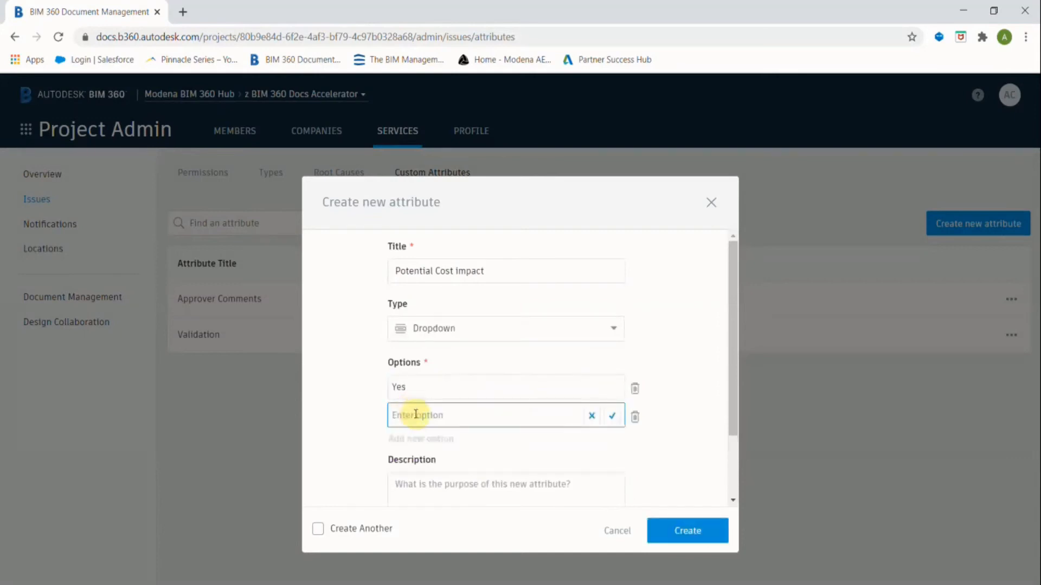
{"action": "type", "text": "No"}
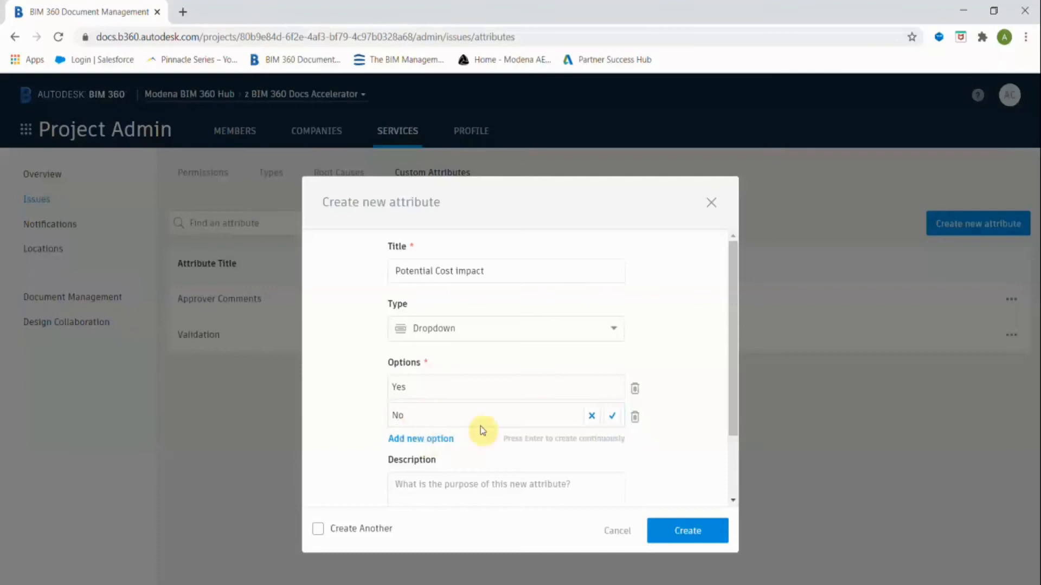
{"action": "left_click", "coordinate": [612, 416]}
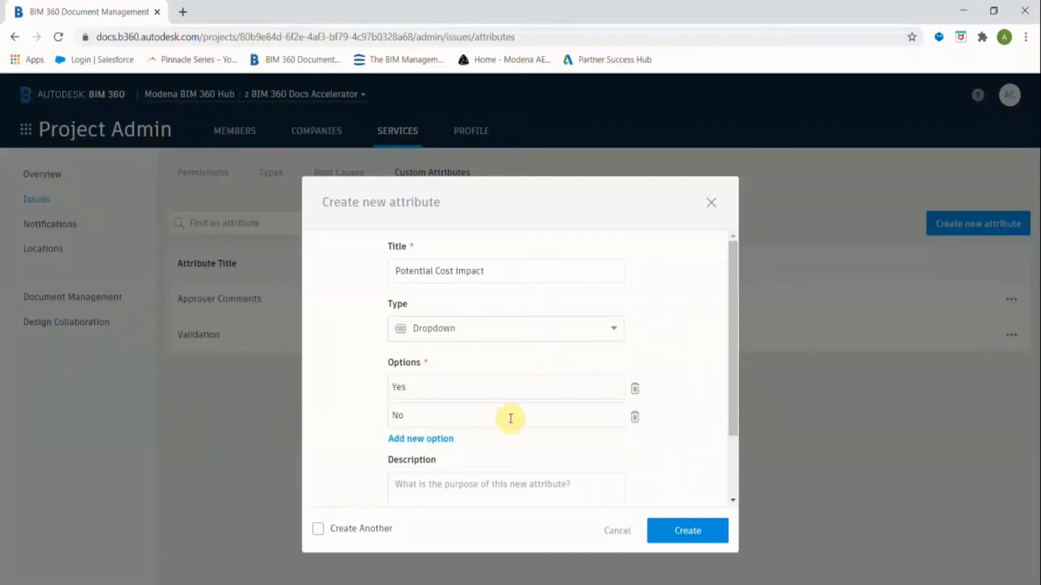
{"action": "scroll", "coordinate": [488, 425], "scroll_direction": "down", "scroll_amount": 2}
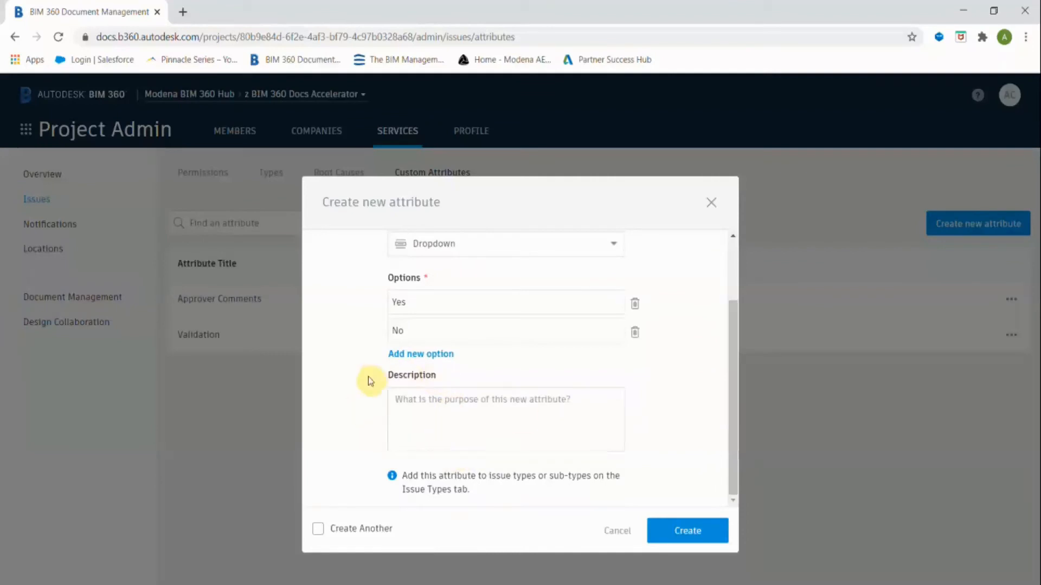
{"action": "left_click", "coordinate": [681, 534]}
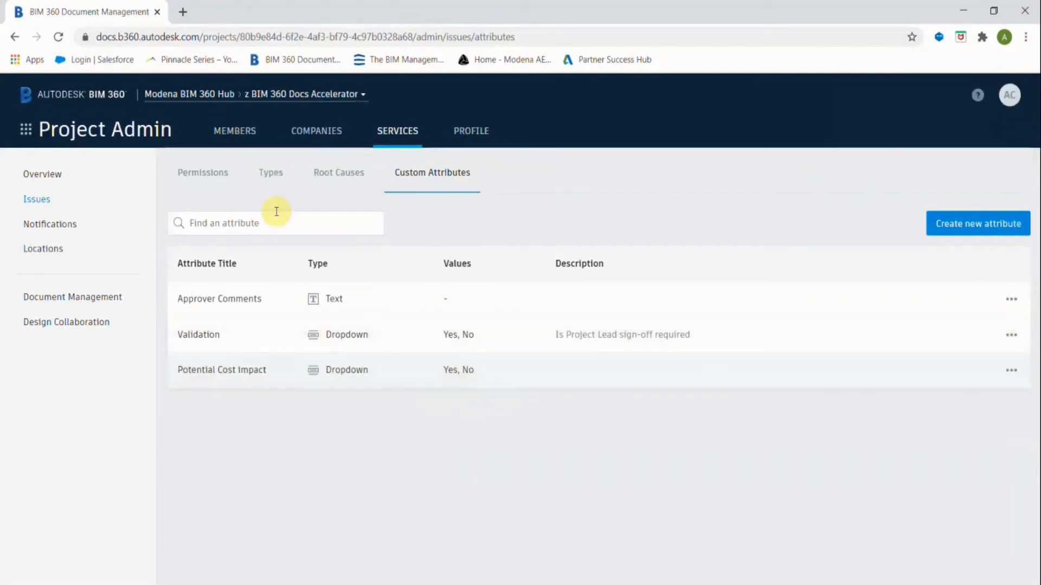
Attach the Potential Cost Impact custom attribute to the Quality sub-type and save it.
{"action": "left_click", "coordinate": [275, 176]}
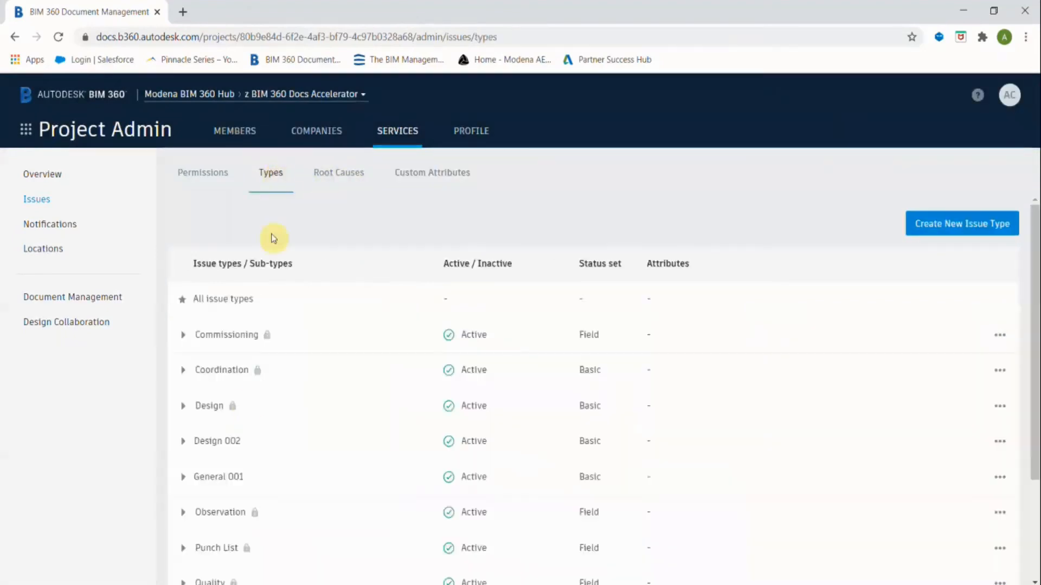
{"action": "scroll", "coordinate": [249, 442], "scroll_direction": "down", "scroll_amount": 3}
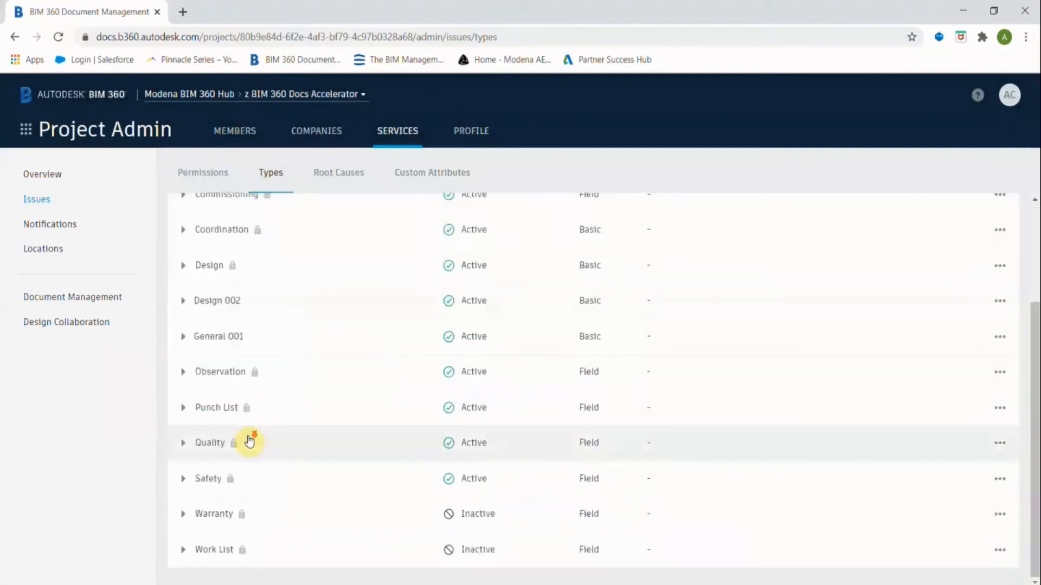
{"action": "left_click", "coordinate": [183, 443]}
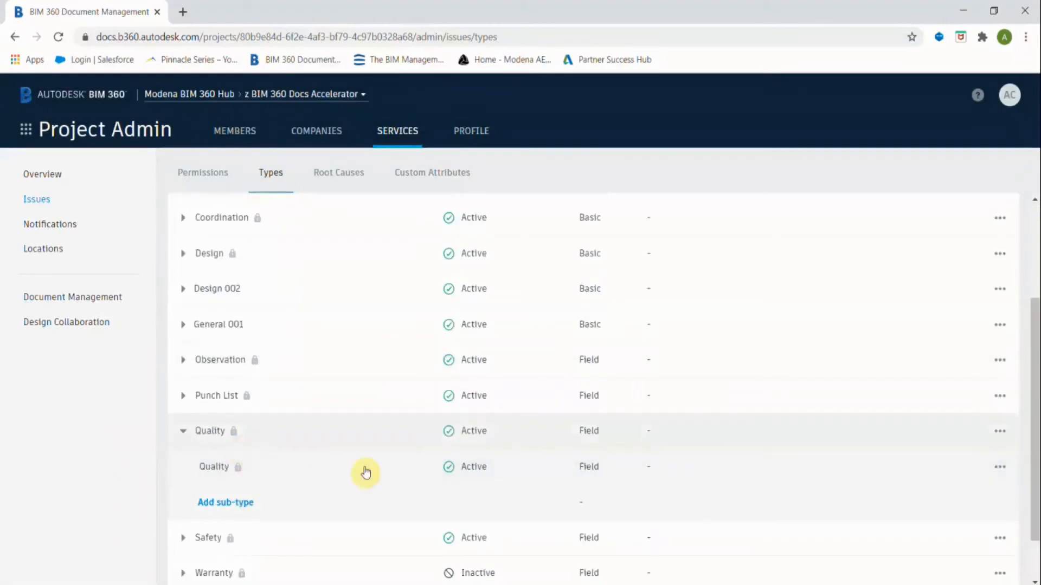
{"action": "left_click", "coordinate": [1000, 475]}
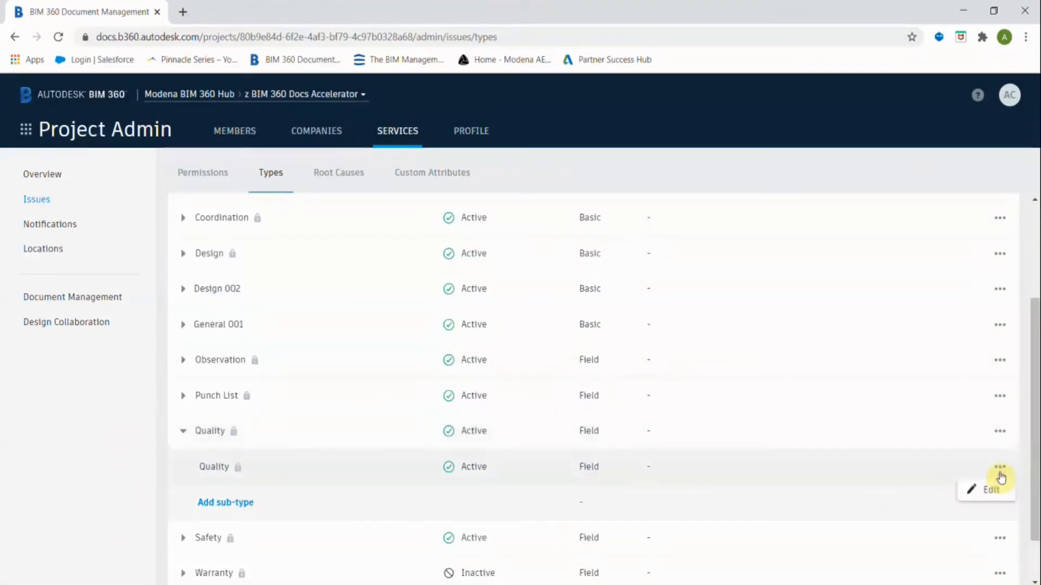
{"action": "left_click", "coordinate": [992, 493]}
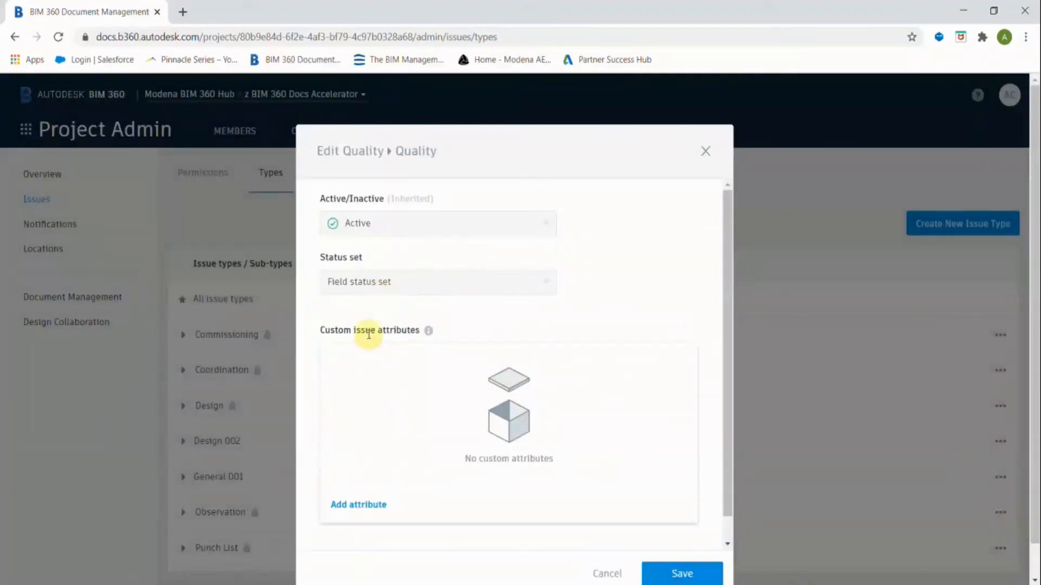
{"action": "left_click", "coordinate": [360, 506]}
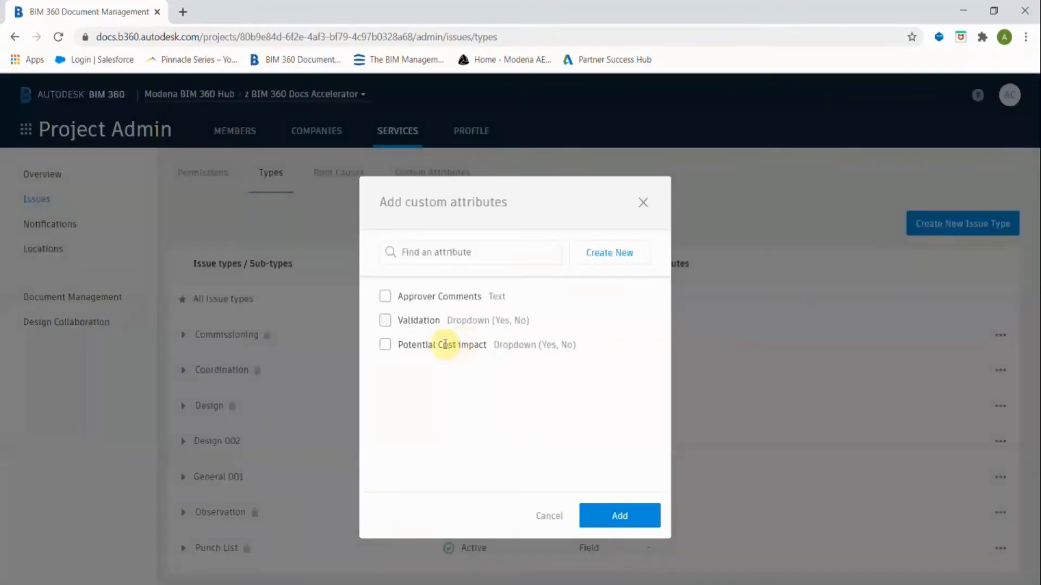
{"action": "left_click", "coordinate": [392, 347]}
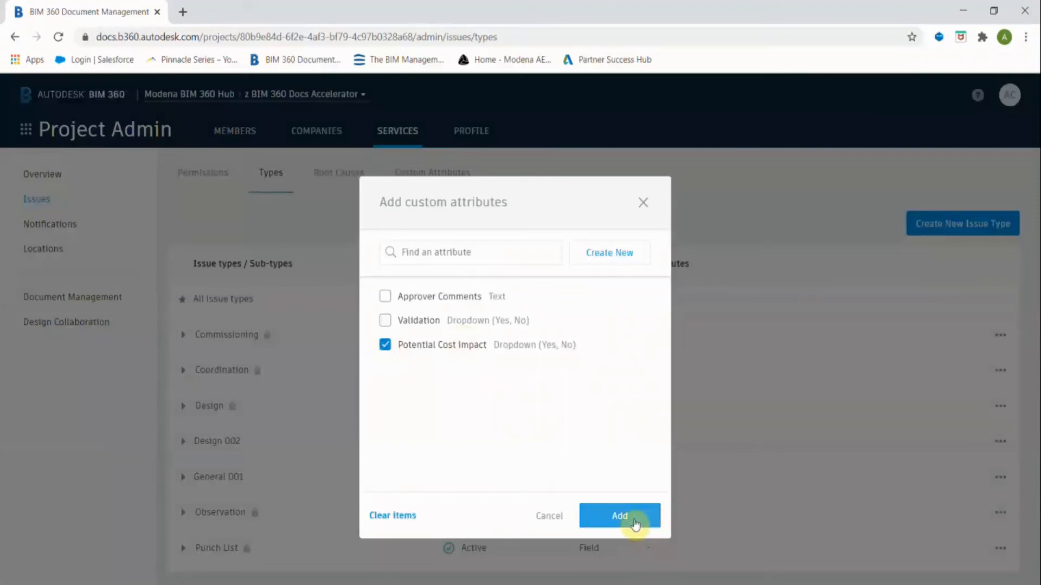
{"action": "left_click", "coordinate": [632, 520]}
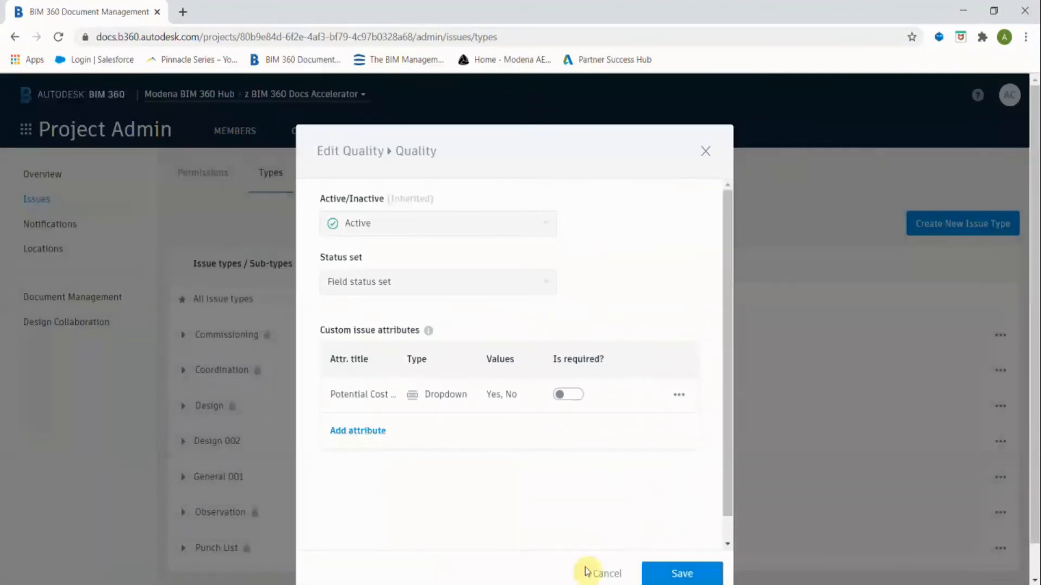
{"action": "left_click", "coordinate": [513, 113]}
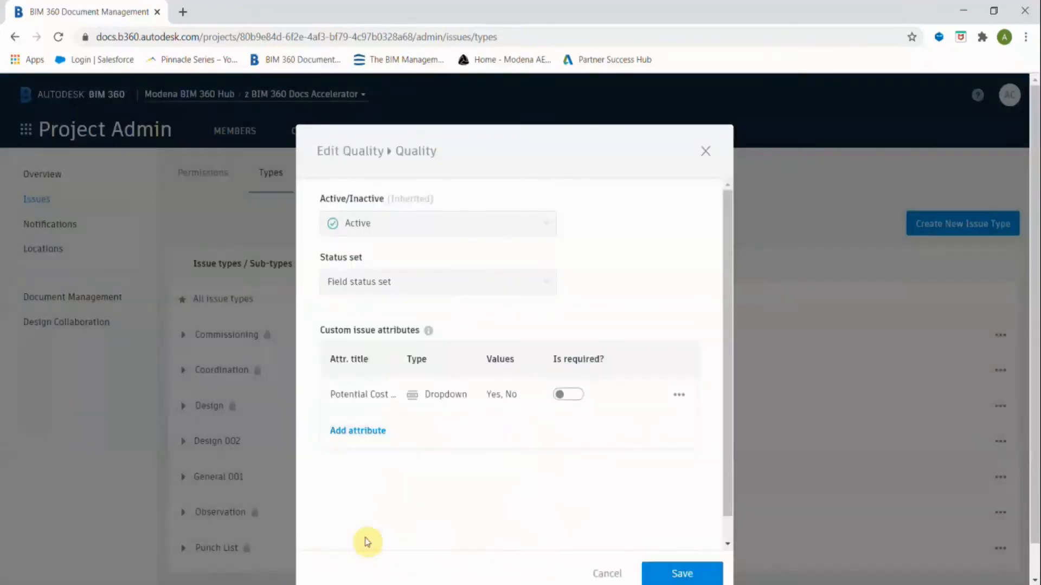
{"action": "left_click", "coordinate": [676, 573]}
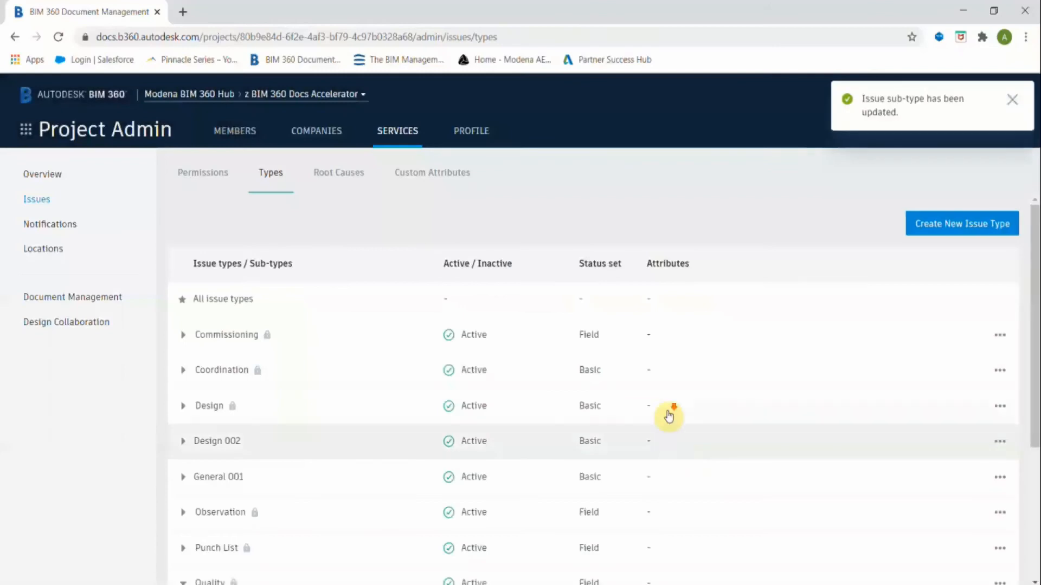
Return to Document Management through the BIM 360 module switcher.
{"action": "scroll", "coordinate": [669, 414], "scroll_direction": "down", "scroll_amount": 4}
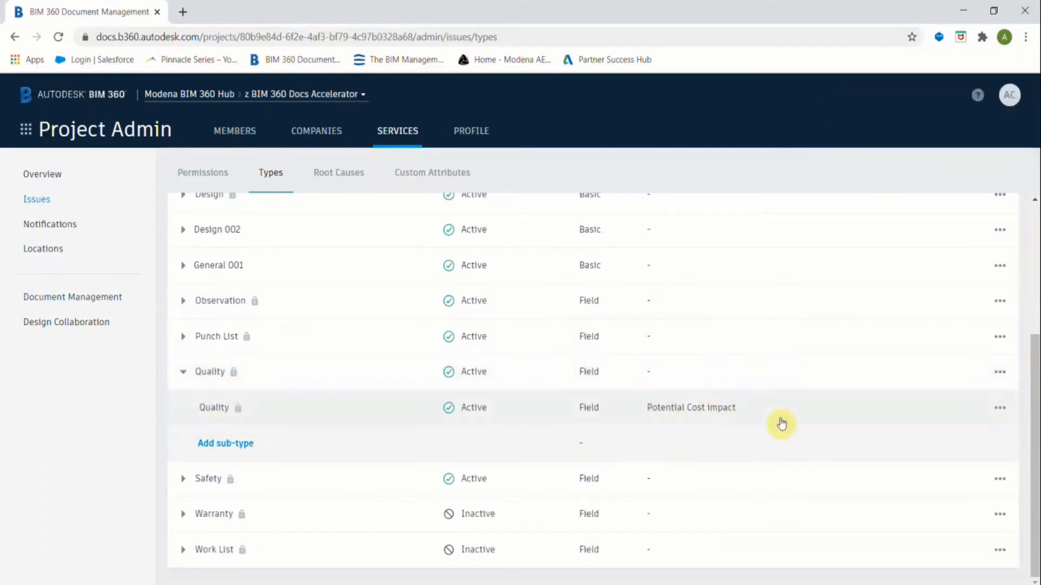
{"action": "left_click", "coordinate": [70, 296]}
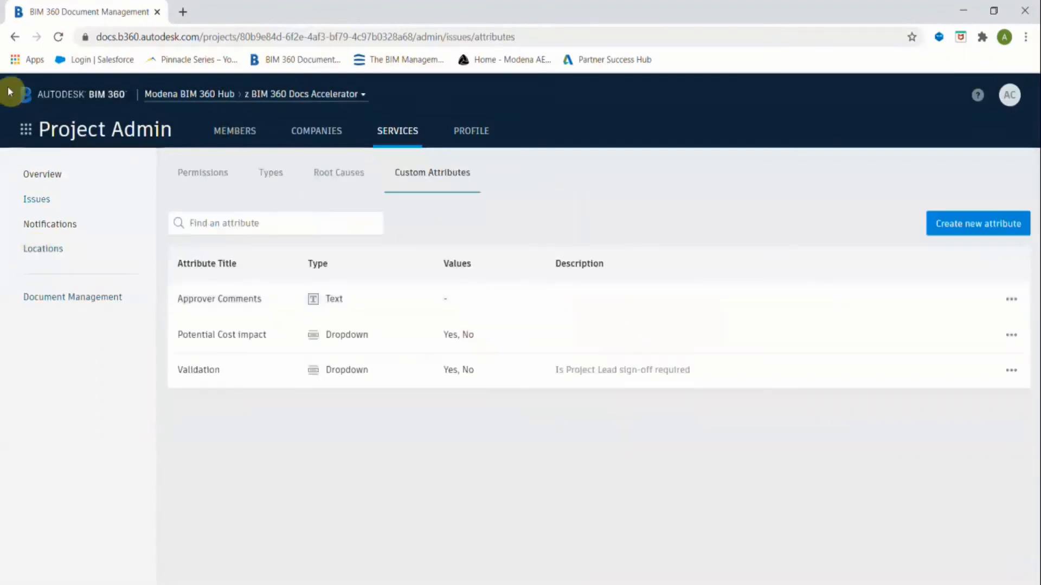
{"action": "left_click", "coordinate": [26, 130]}
{"action": "left_click", "coordinate": [246, 205]}
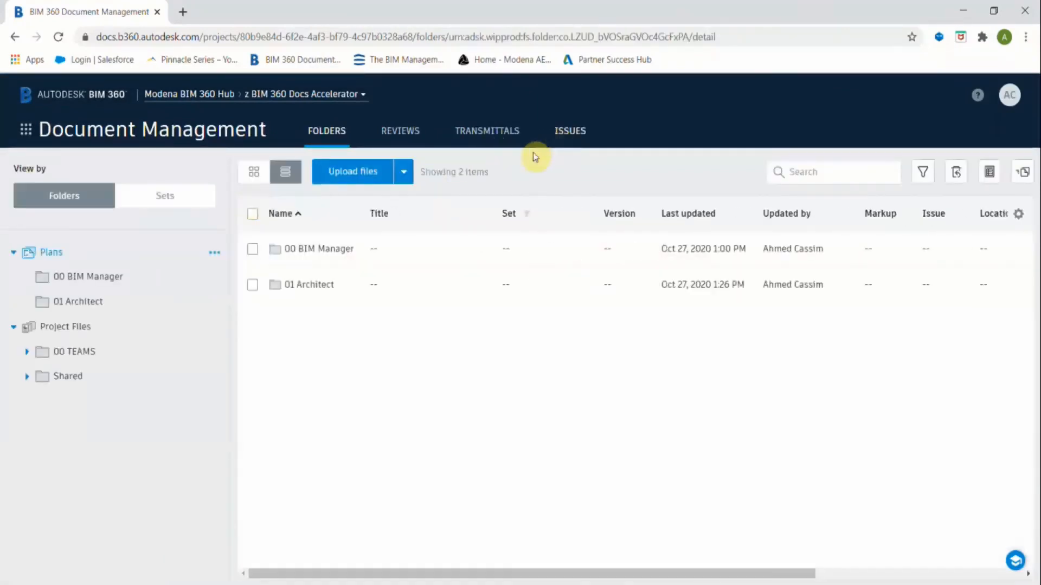
Under Issues > Templates, start a new template and create the Drywall category for it.
{"action": "left_click", "coordinate": [570, 132]}
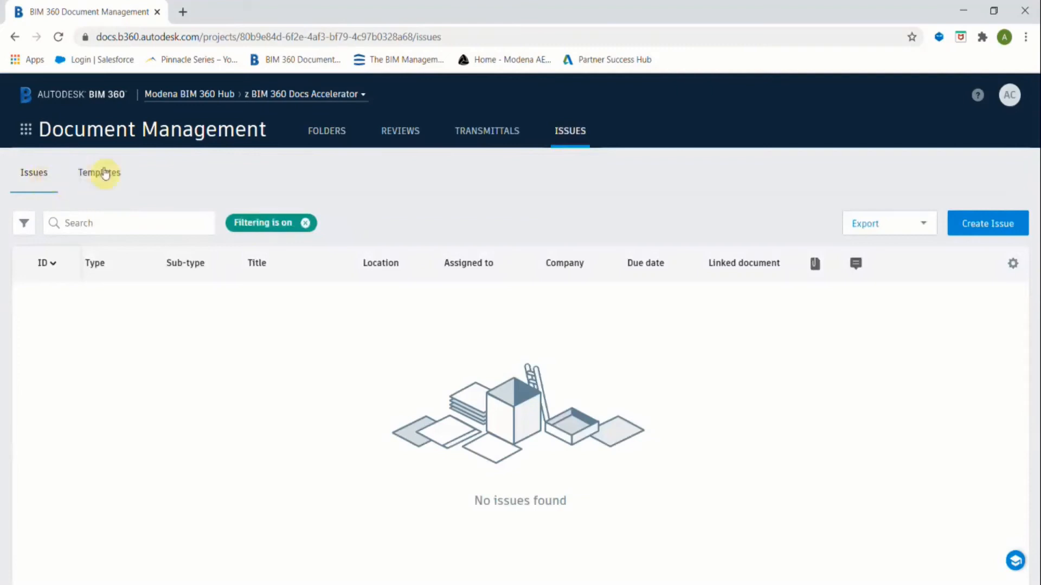
{"action": "left_click", "coordinate": [108, 181]}
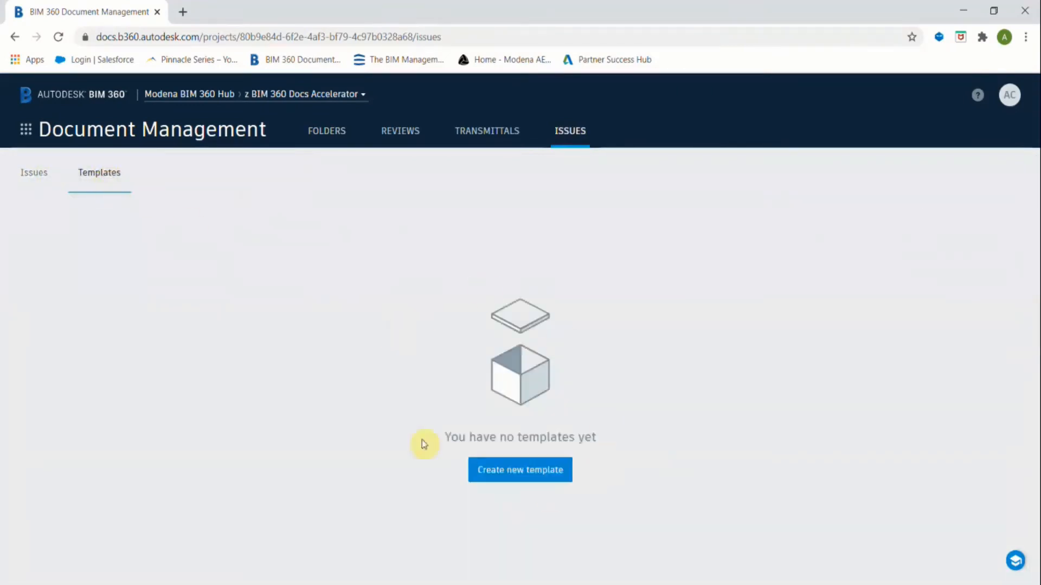
{"action": "left_click", "coordinate": [516, 474]}
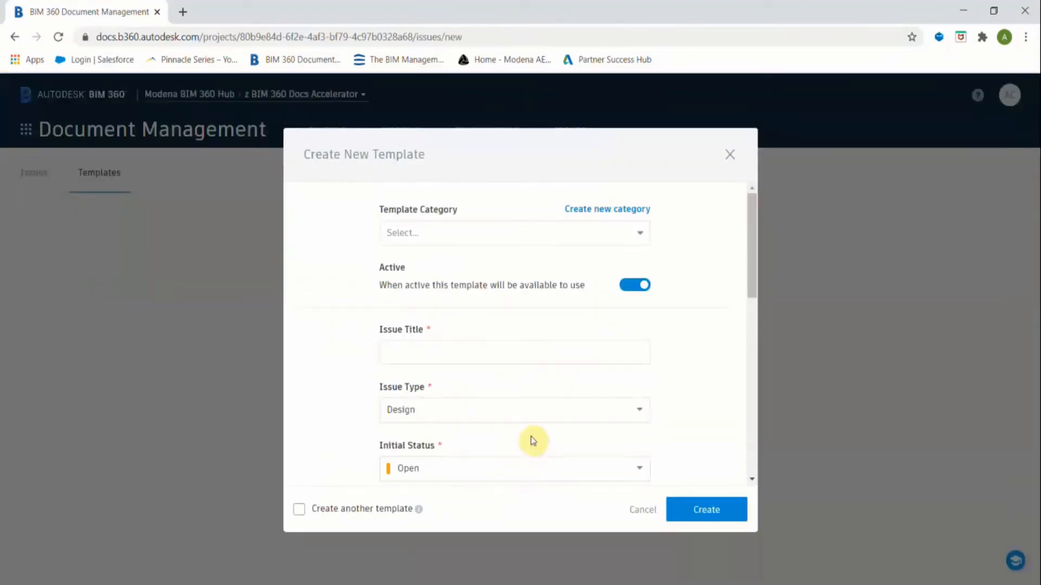
{"action": "left_click", "coordinate": [642, 236]}
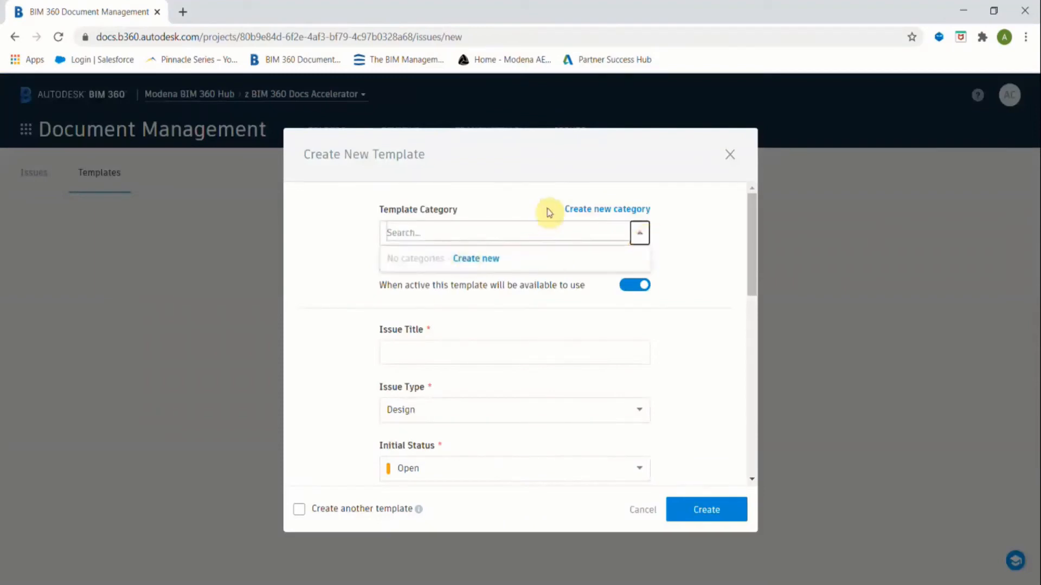
{"action": "left_click", "coordinate": [476, 259]}
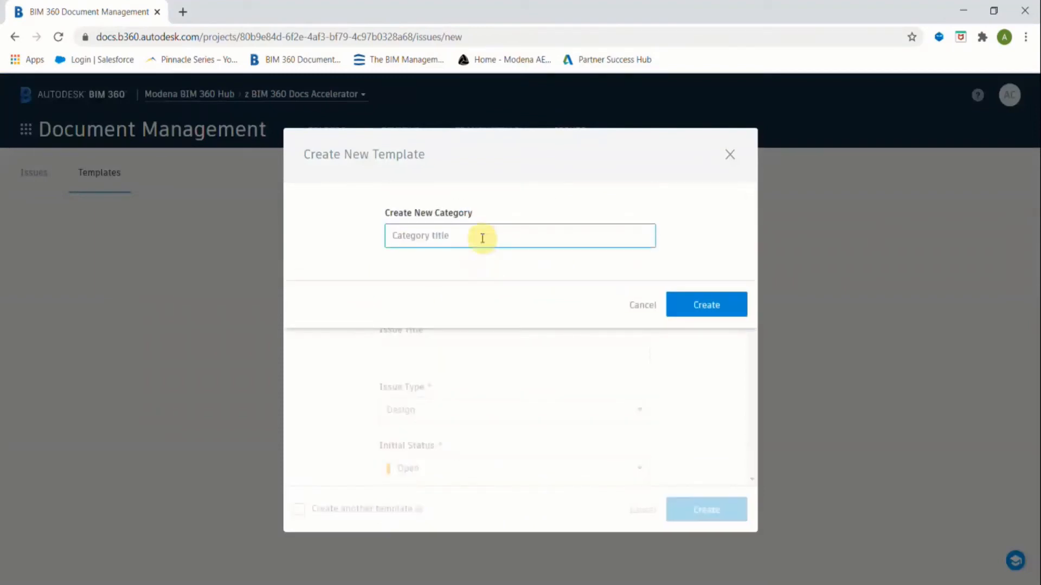
{"action": "type", "text": "Drywall"}
{"action": "left_click", "coordinate": [713, 308]}
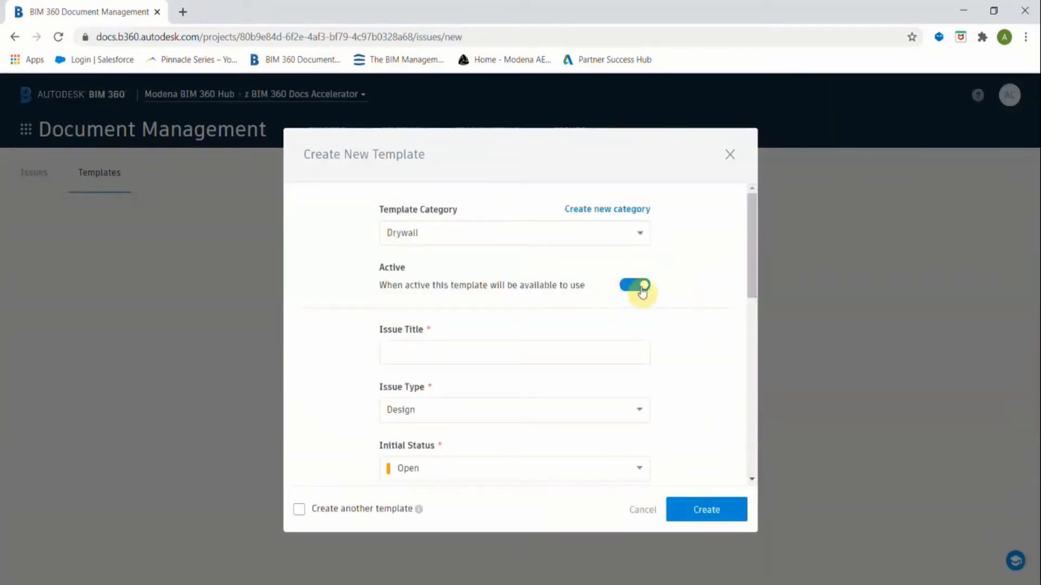
Title the template 'Dent in Drywall' and set its issue type to Observation > Quality.
{"action": "left_click", "coordinate": [513, 352]}
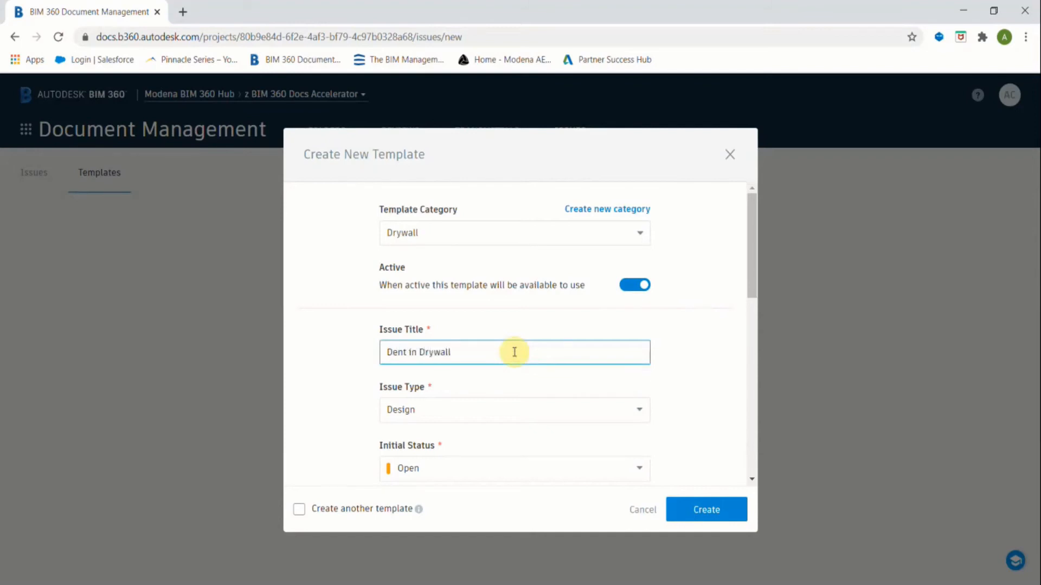
{"action": "left_click", "coordinate": [444, 414]}
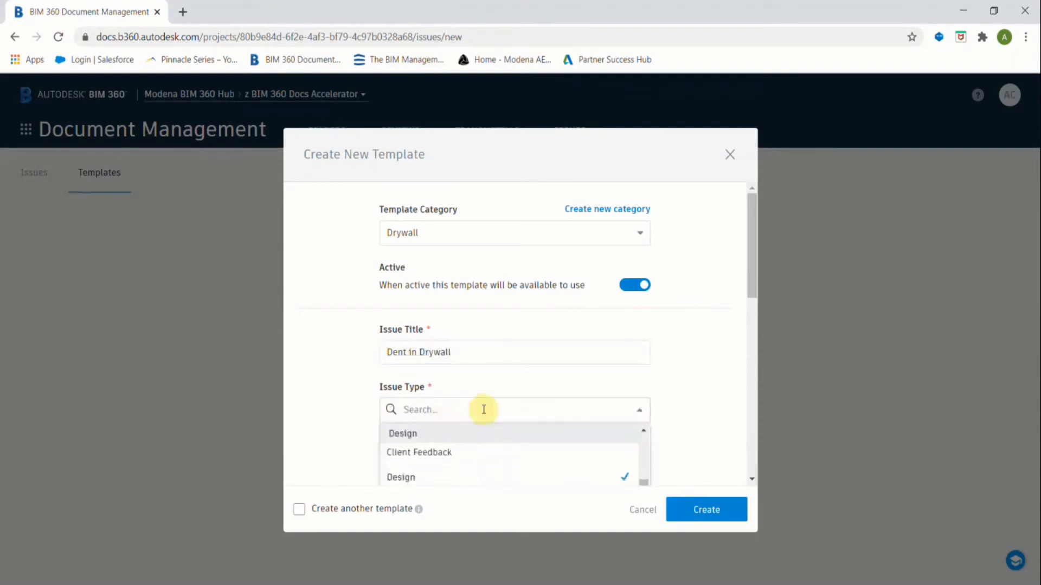
{"action": "type", "text": "qu"}
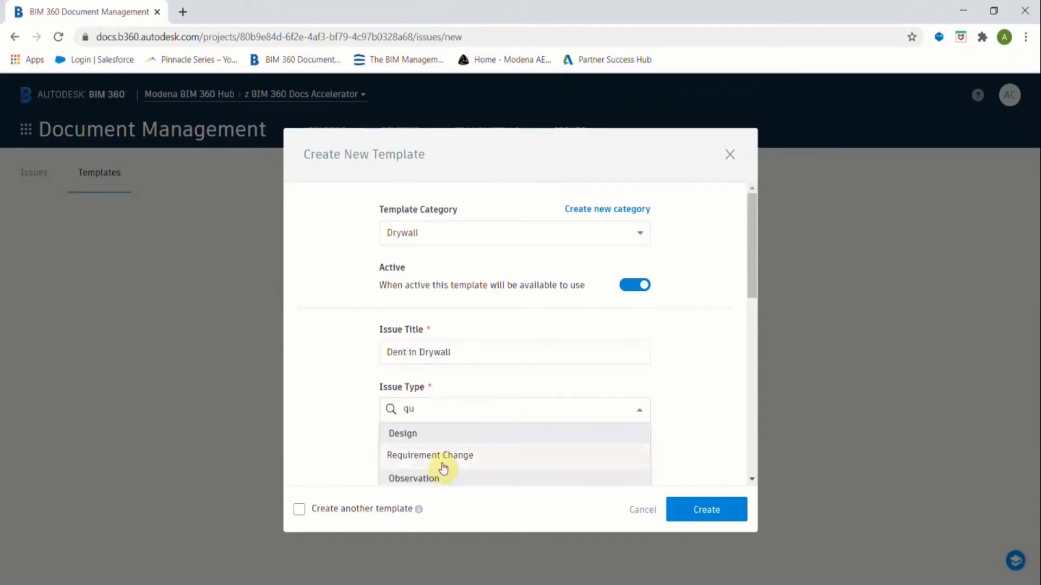
{"action": "scroll", "coordinate": [450, 450], "scroll_direction": "down", "scroll_amount": 3}
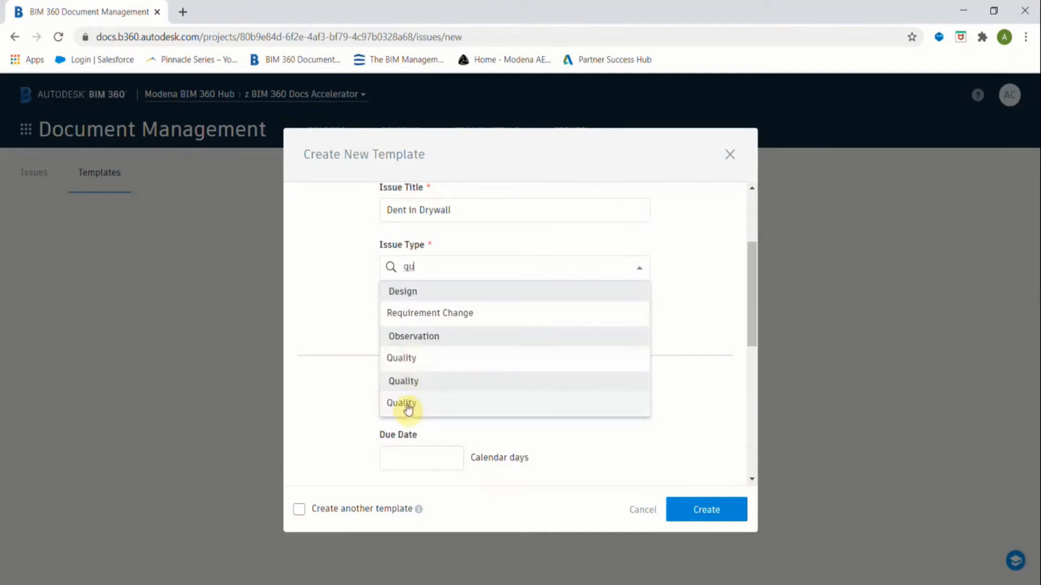
{"action": "type", "text": "al"}
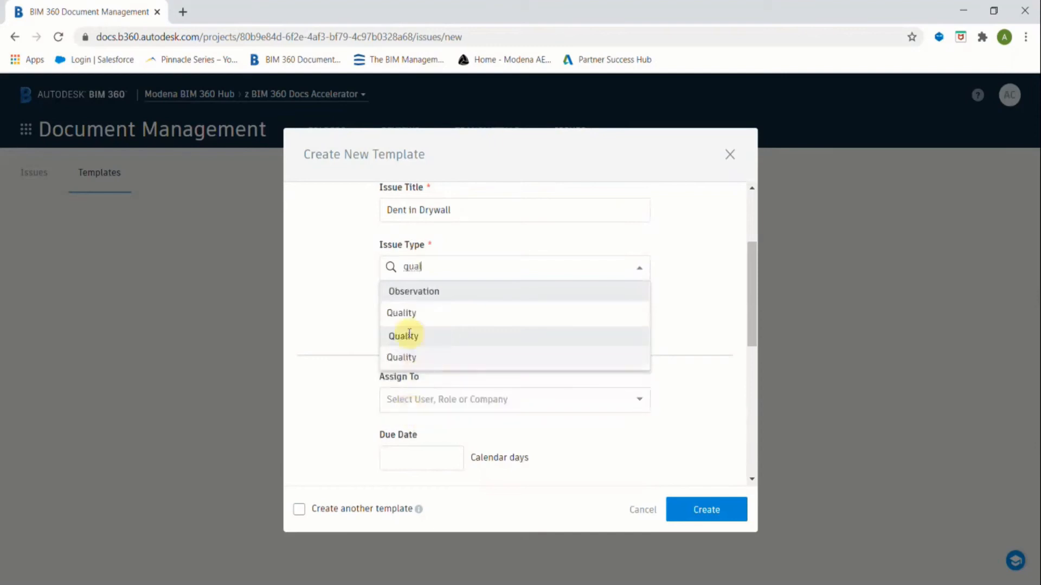
{"action": "left_click", "coordinate": [460, 313]}
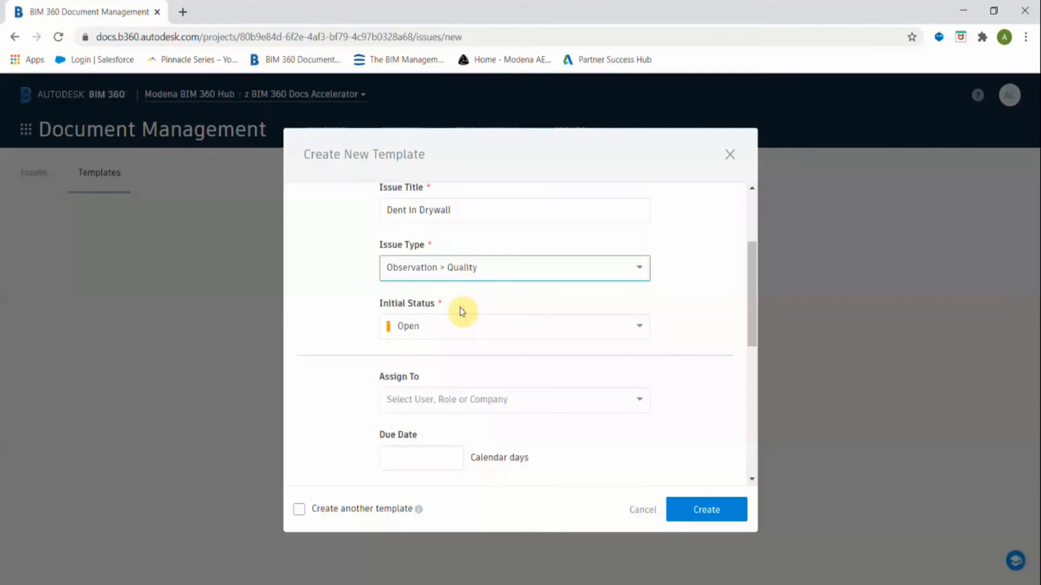
{"action": "left_click", "coordinate": [505, 279]}
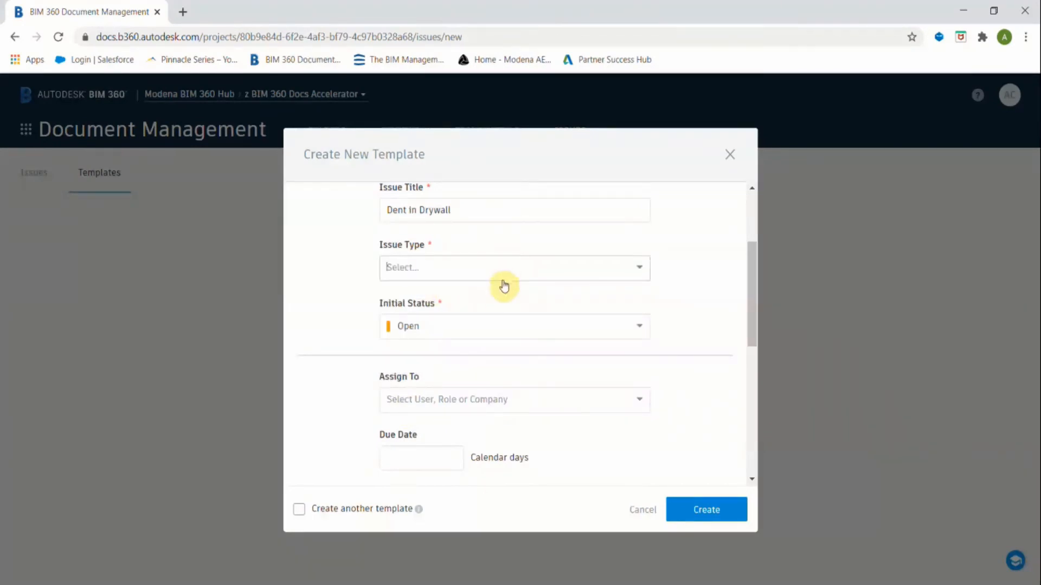
Assign the template to Modena AEC and review the remaining template fields.
{"action": "left_click", "coordinate": [425, 399]}
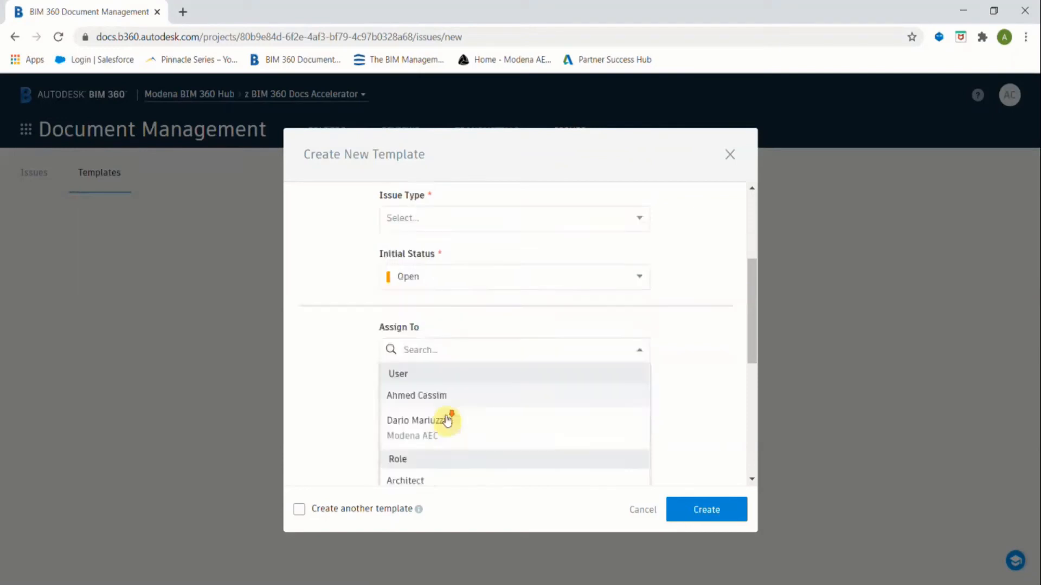
{"action": "scroll", "coordinate": [447, 421], "scroll_direction": "down", "scroll_amount": 2}
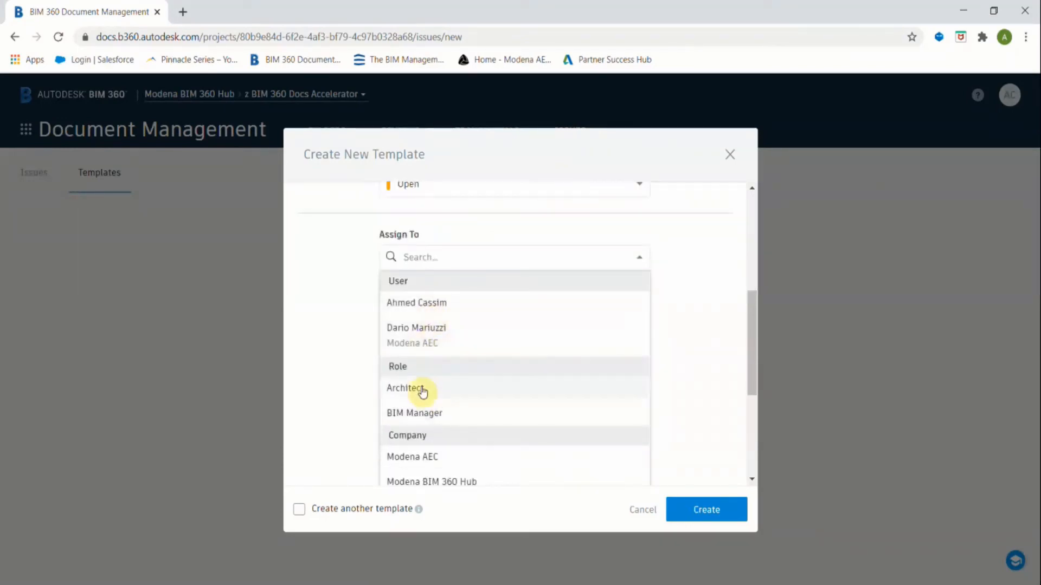
{"action": "left_click", "coordinate": [434, 457]}
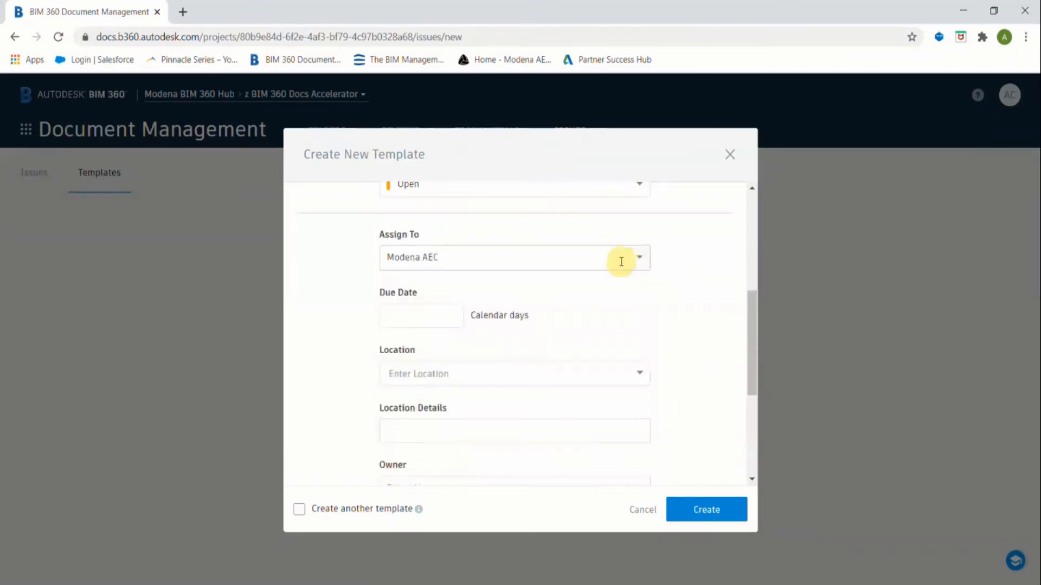
{"action": "left_click", "coordinate": [639, 259]}
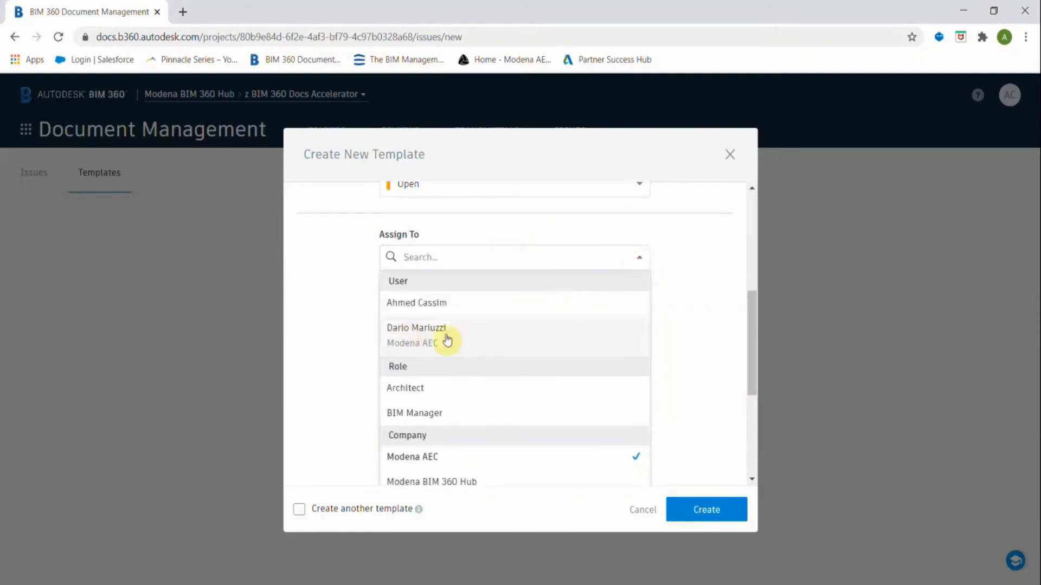
{"action": "left_click", "coordinate": [630, 258]}
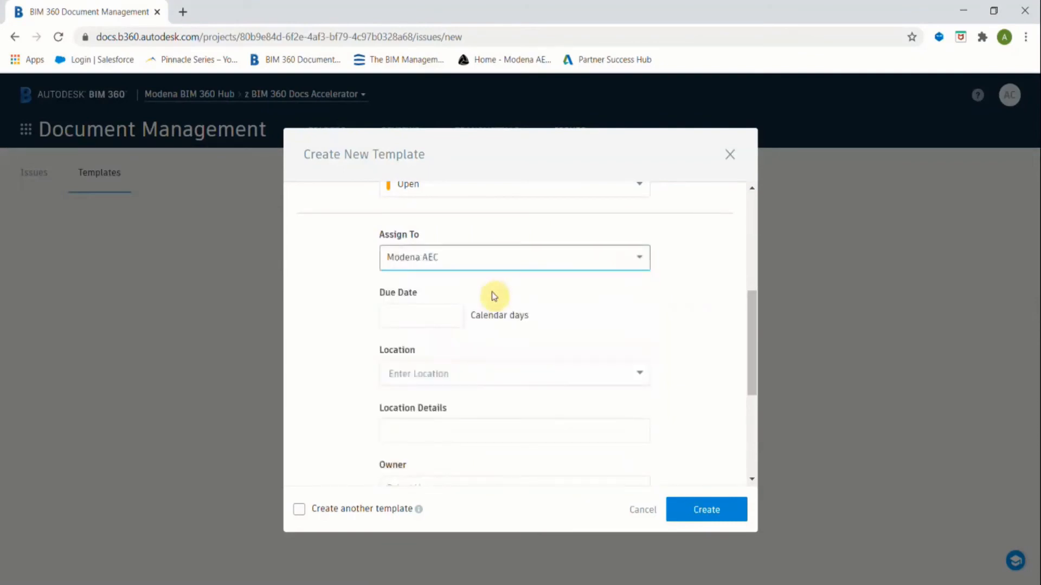
{"action": "scroll", "coordinate": [458, 371], "scroll_direction": "down", "scroll_amount": 4}
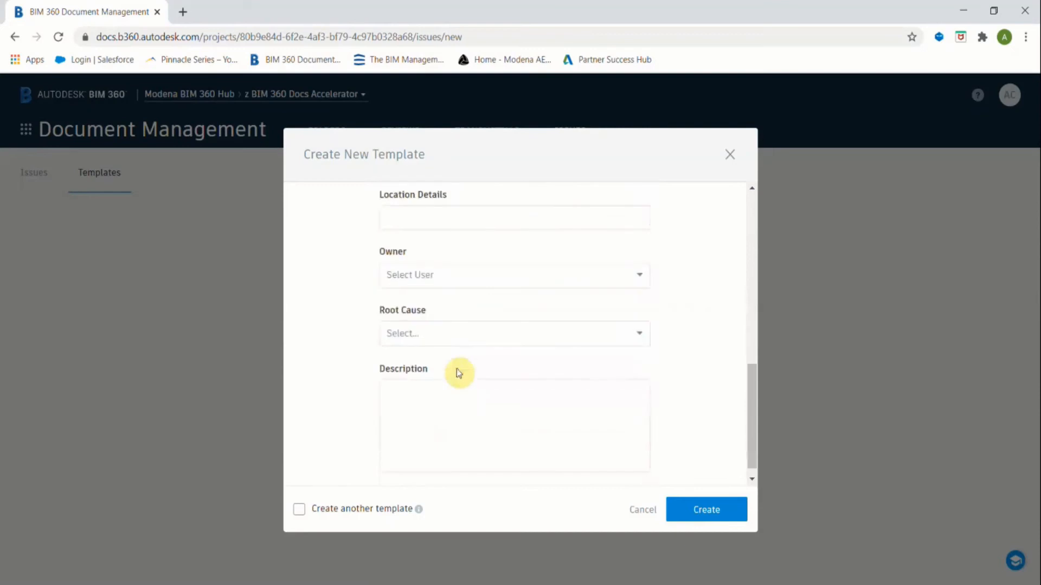
{"action": "scroll", "coordinate": [450, 325], "scroll_direction": "up", "scroll_amount": 5}
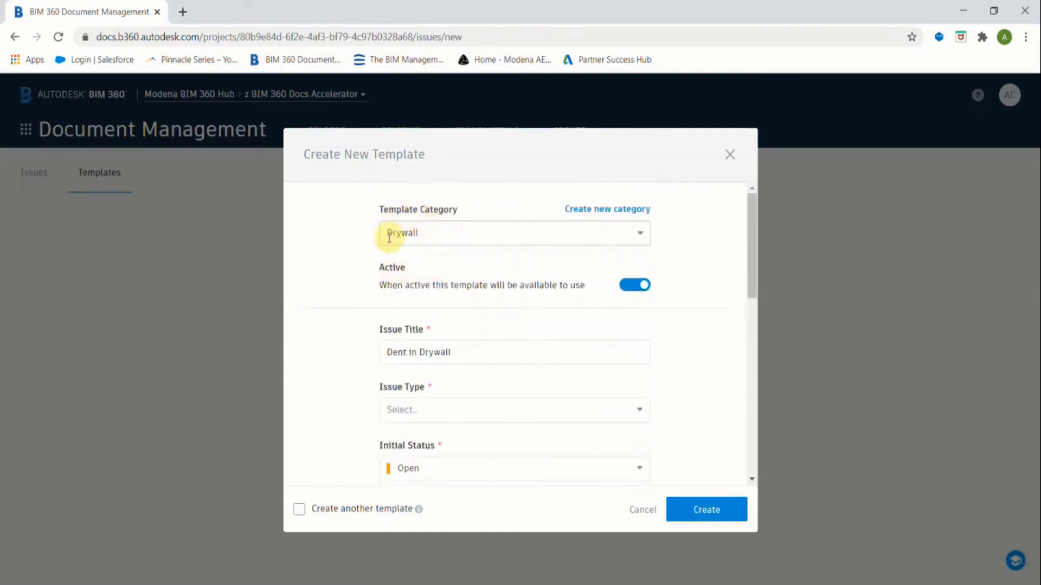
{"action": "scroll", "coordinate": [402, 352], "scroll_direction": "down", "scroll_amount": 5}
{"action": "scroll", "coordinate": [407, 353], "scroll_direction": "up", "scroll_amount": 3}
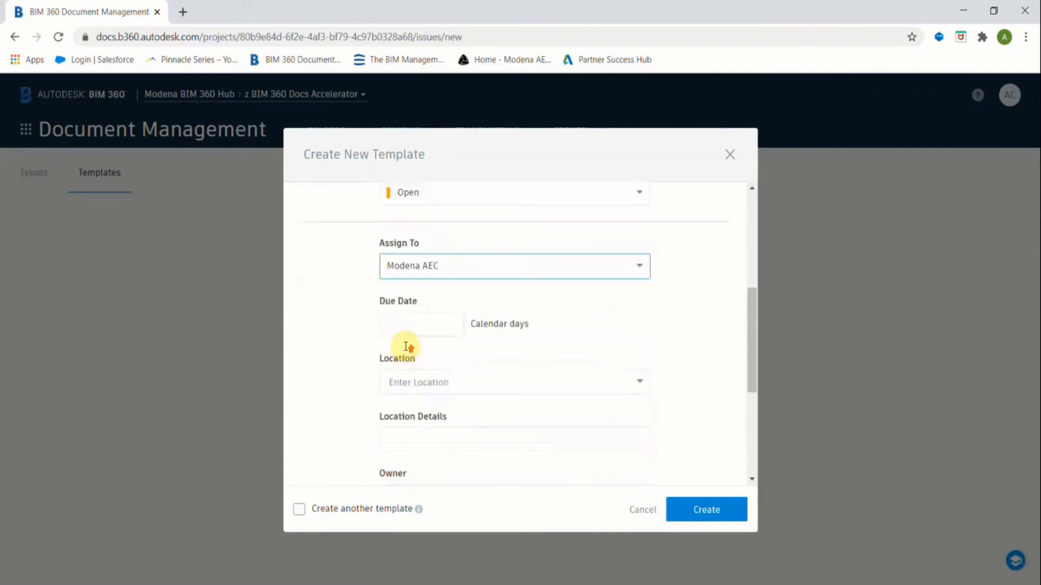
{"action": "scroll", "coordinate": [452, 399], "scroll_direction": "down", "scroll_amount": 7}
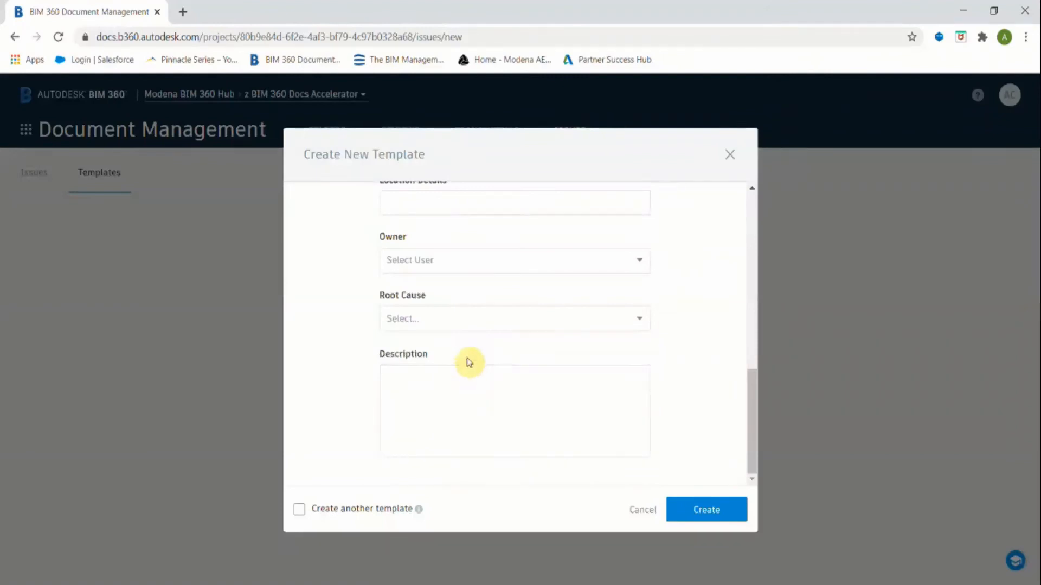
{"action": "scroll", "coordinate": [469, 362], "scroll_direction": "up", "scroll_amount": 1}
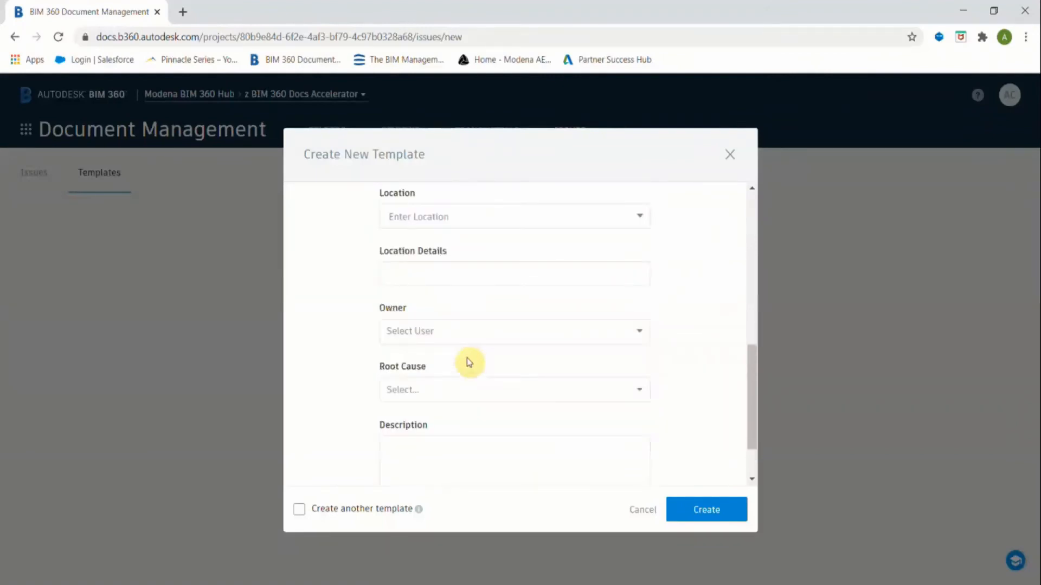
{"action": "scroll", "coordinate": [470, 362], "scroll_direction": "up", "scroll_amount": 3}
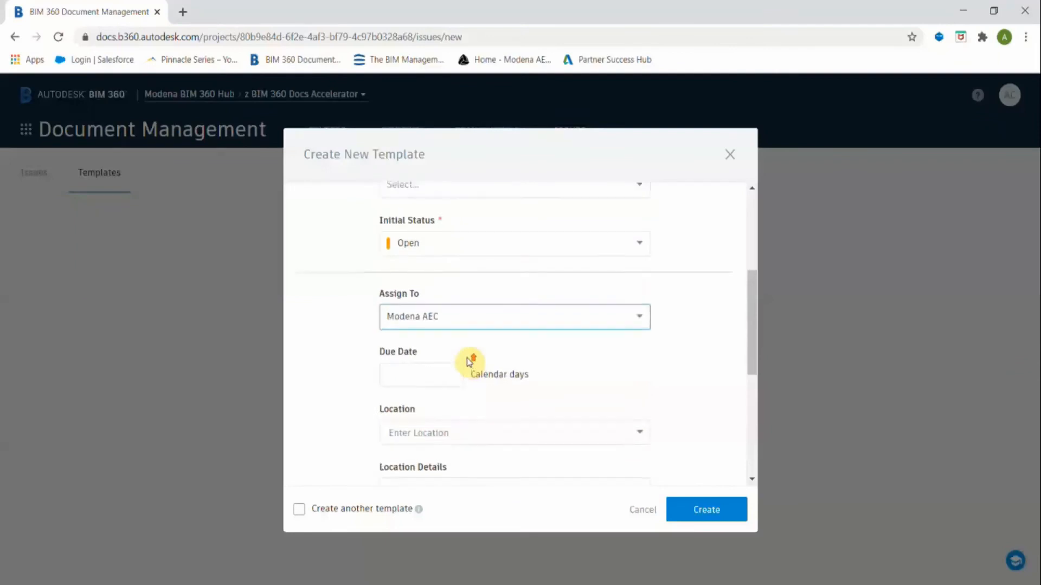
{"action": "scroll", "coordinate": [469, 363], "scroll_direction": "up", "scroll_amount": 2}
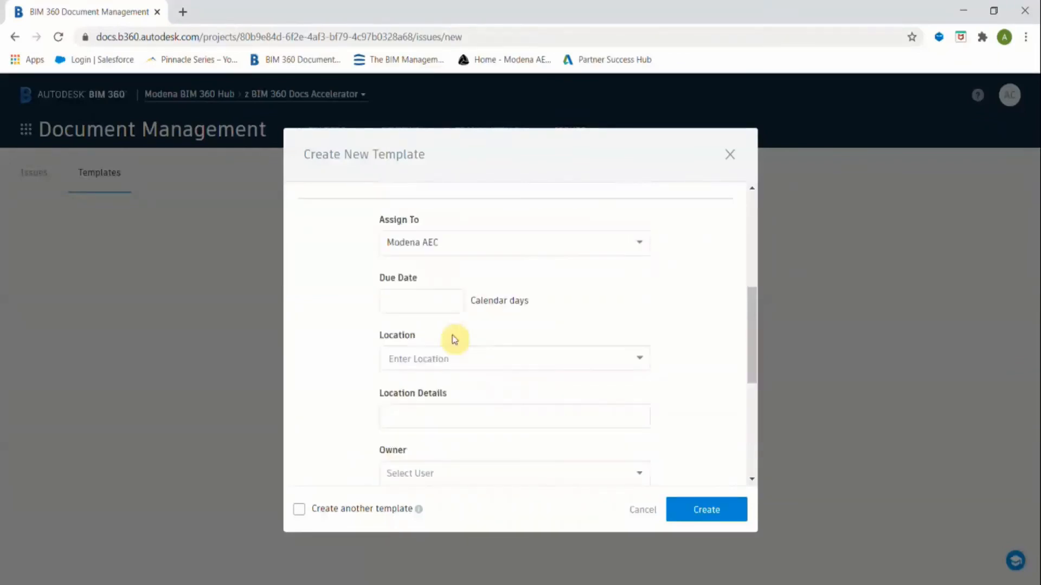
{"action": "scroll", "coordinate": [455, 340], "scroll_direction": "up", "scroll_amount": 1}
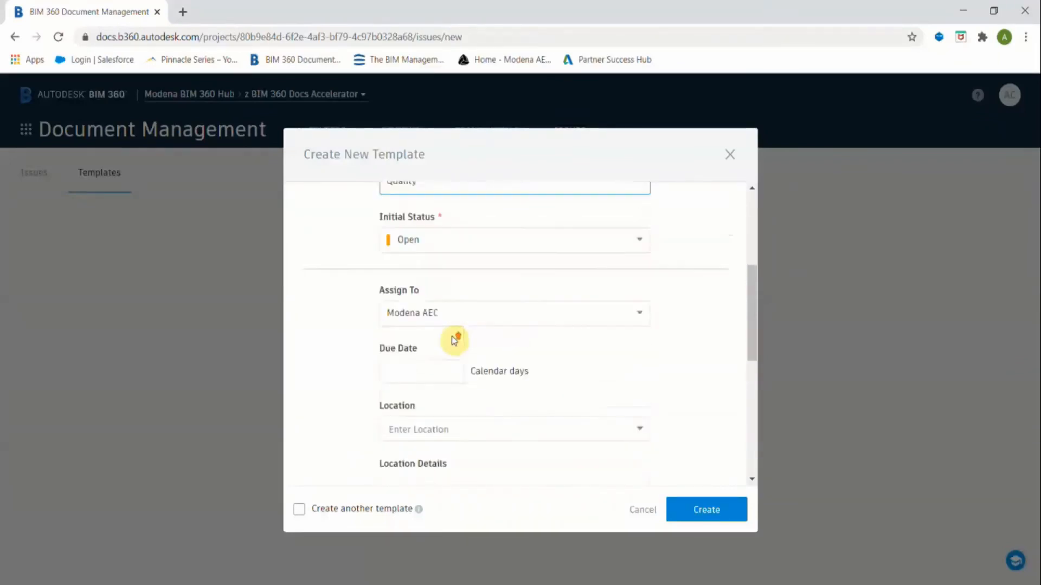
{"action": "scroll", "coordinate": [454, 339], "scroll_direction": "up", "scroll_amount": 2}
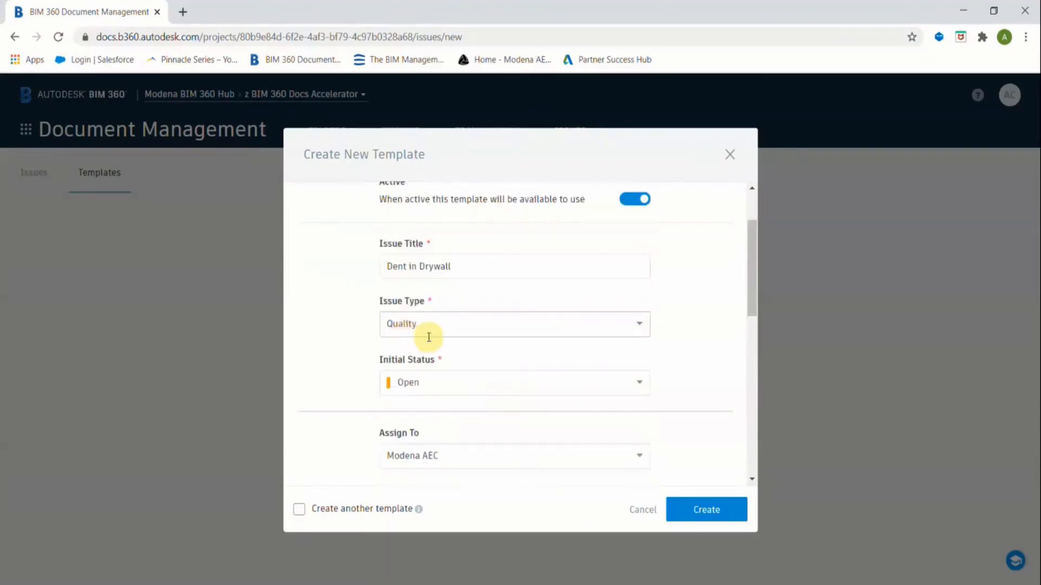
{"action": "scroll", "coordinate": [429, 338], "scroll_direction": "down", "scroll_amount": 8}
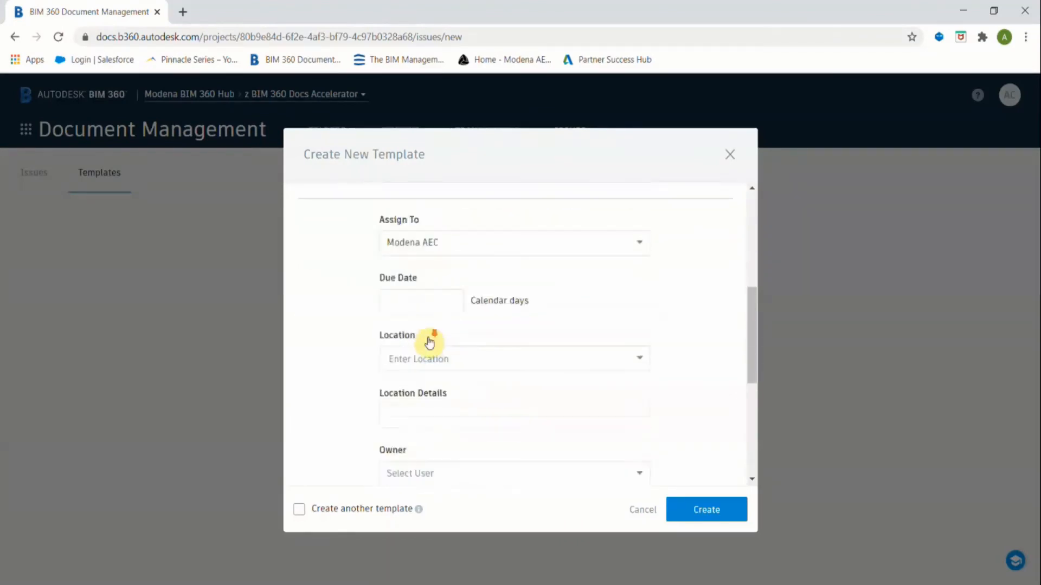
Leave Potential Cost Impact empty and make a team member the template's owner.
{"action": "left_click", "coordinate": [464, 447]}
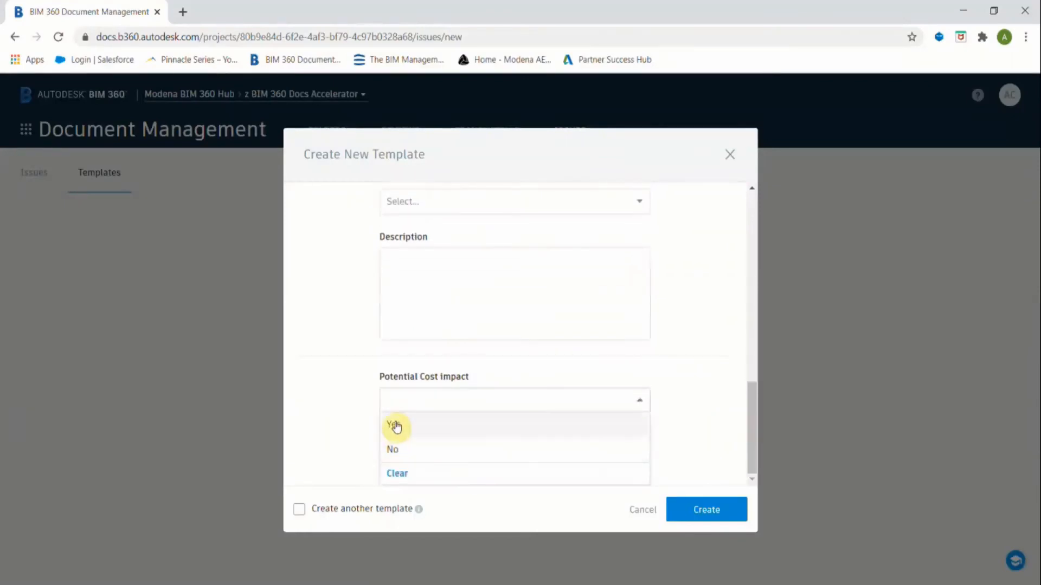
{"action": "left_click", "coordinate": [639, 400]}
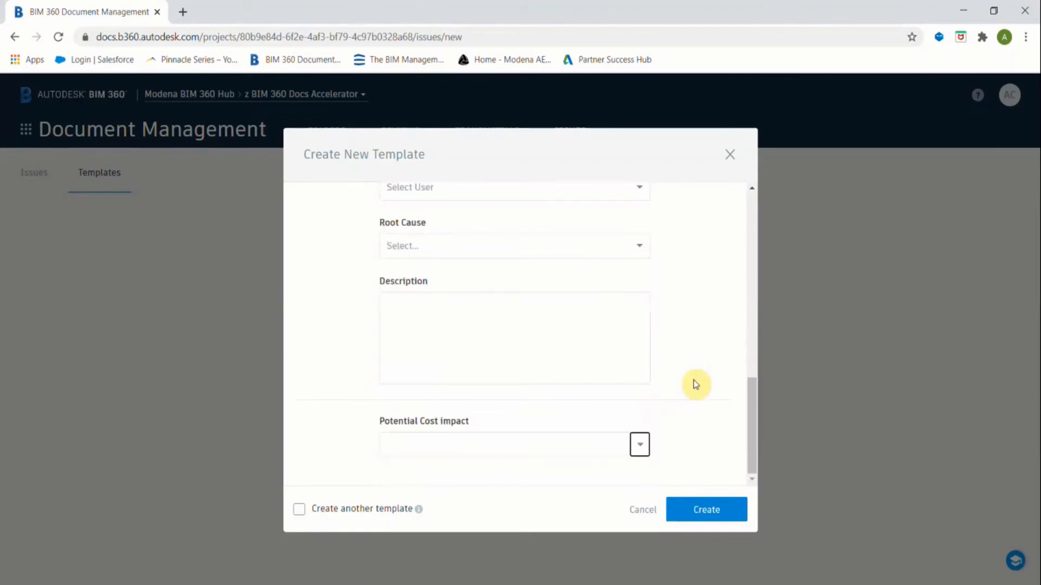
{"action": "scroll", "coordinate": [676, 326], "scroll_direction": "up", "scroll_amount": 3}
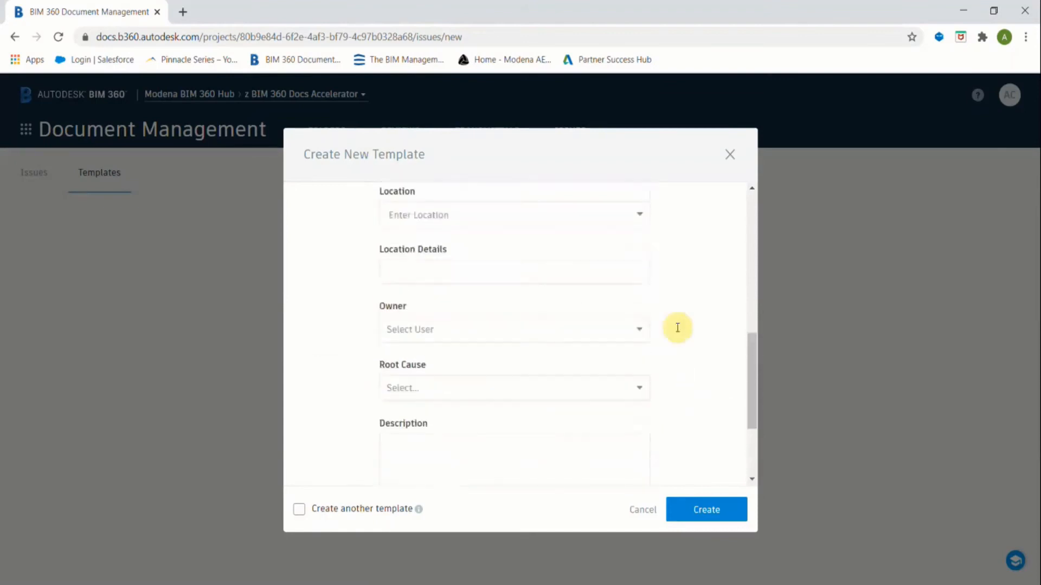
{"action": "left_click", "coordinate": [590, 328]}
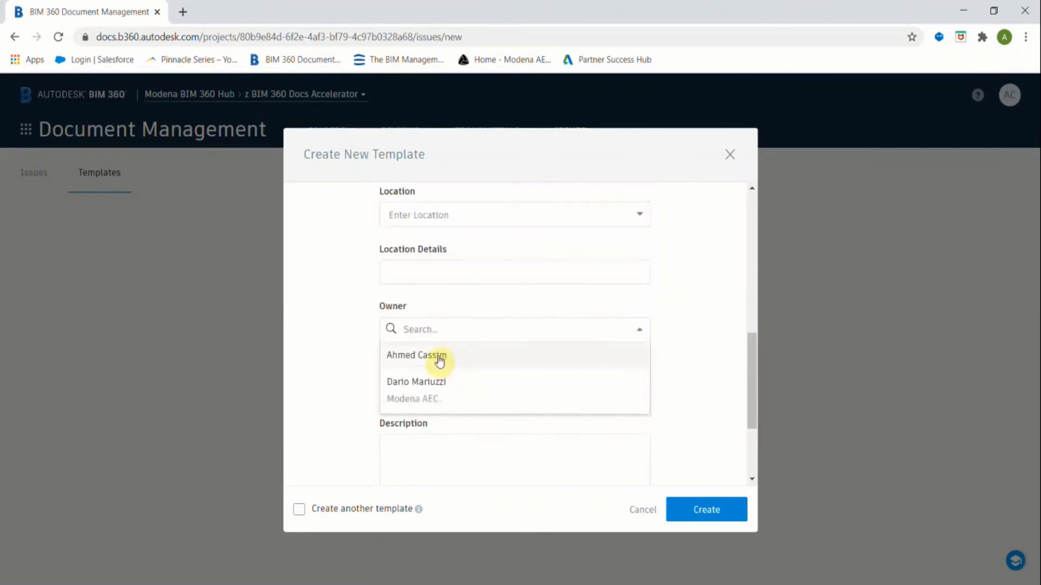
{"action": "left_click", "coordinate": [437, 359]}
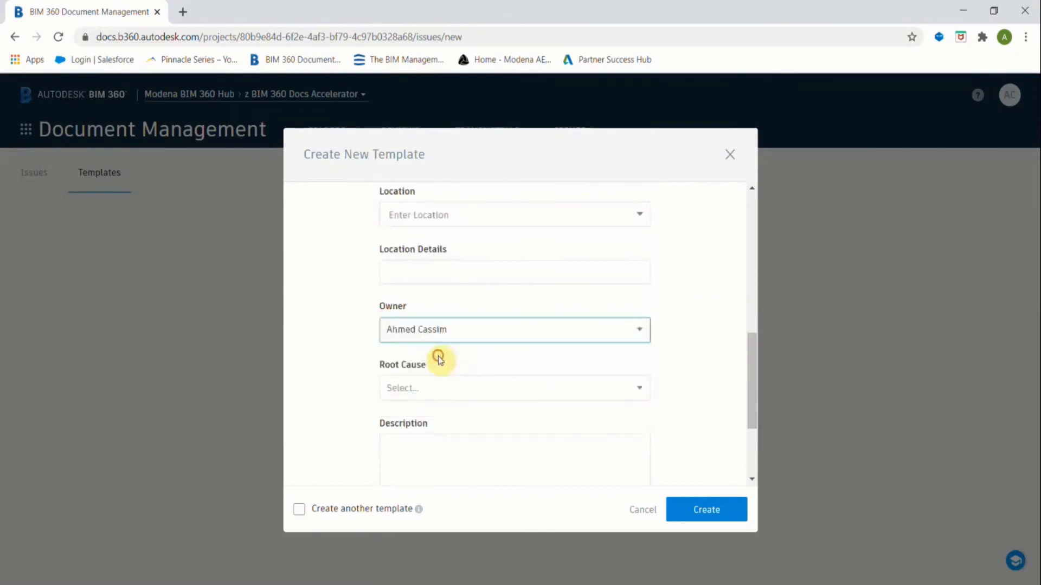
Set the root cause to Trade Damage and create the template.
{"action": "left_click", "coordinate": [478, 388]}
{"action": "scroll", "coordinate": [481, 397], "scroll_direction": "down", "scroll_amount": 4}
{"action": "scroll", "coordinate": [483, 398], "scroll_direction": "down", "scroll_amount": 3}
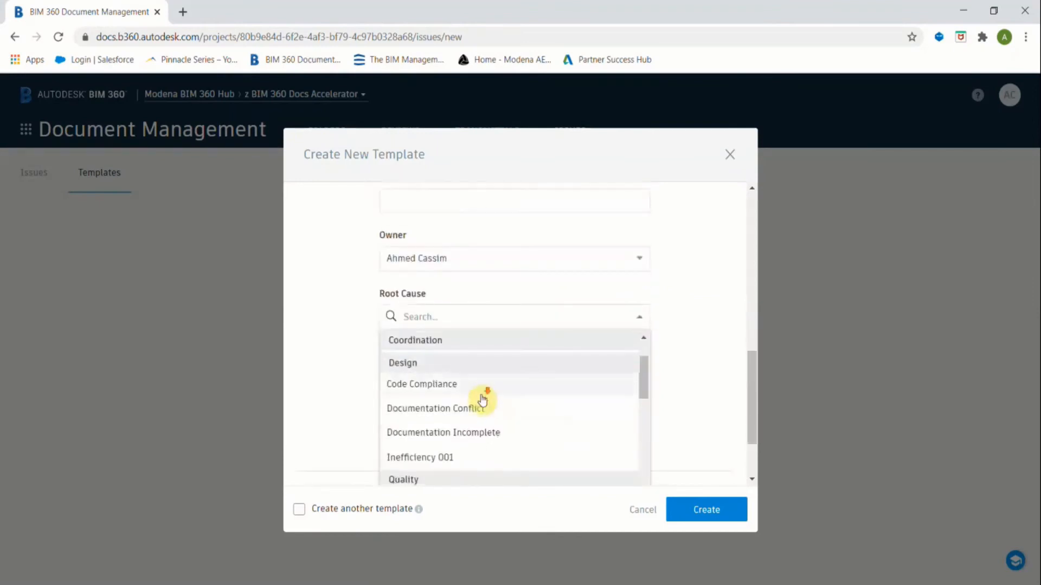
{"action": "scroll", "coordinate": [478, 413], "scroll_direction": "down", "scroll_amount": 2}
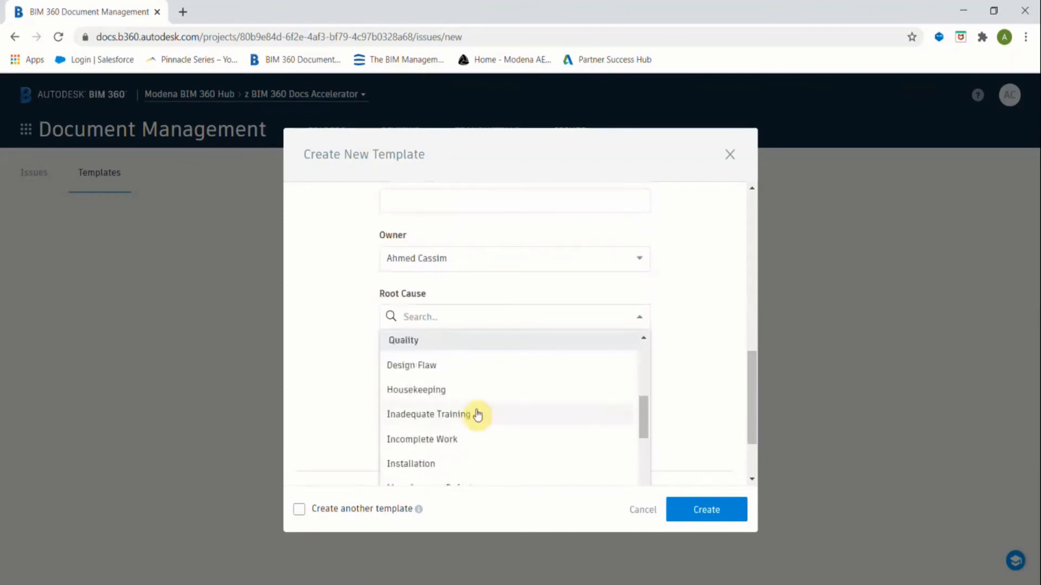
{"action": "type", "text": "tr"}
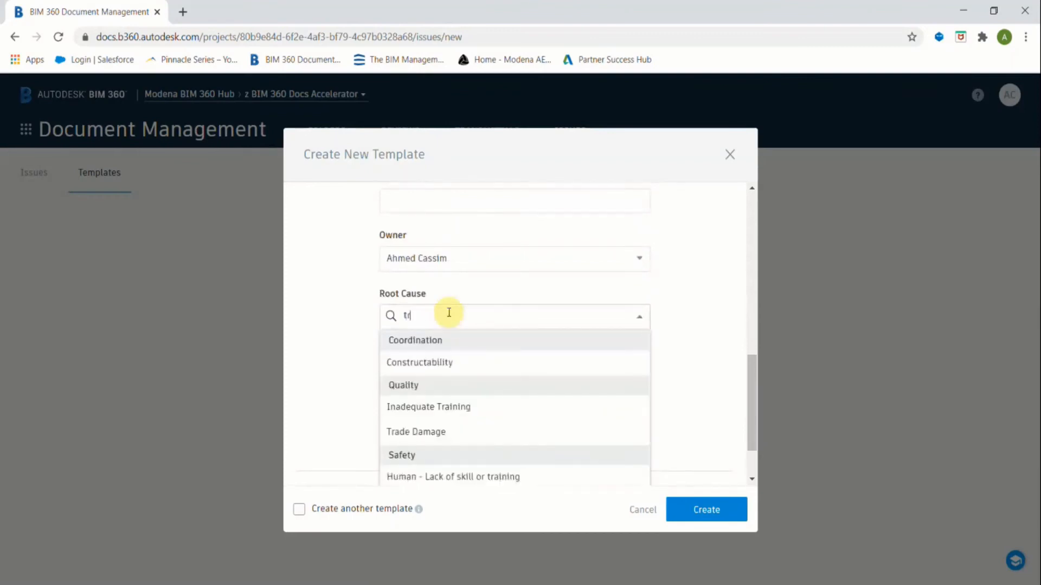
{"action": "left_click", "coordinate": [425, 432]}
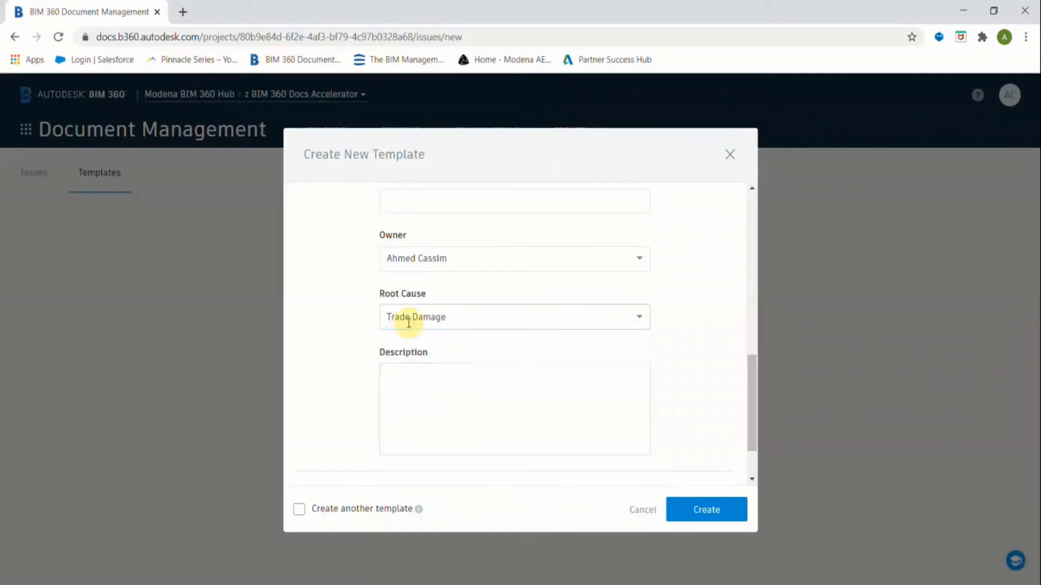
{"action": "scroll", "coordinate": [531, 362], "scroll_direction": "down", "scroll_amount": 2}
{"action": "left_click", "coordinate": [706, 508]}
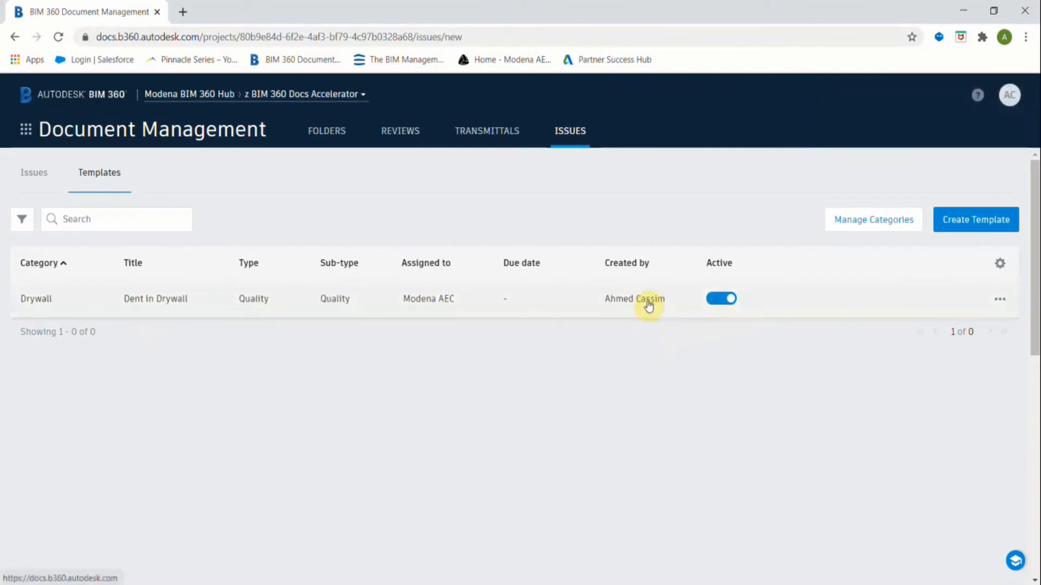
Open sheet A102 from the 01 Architect folder and zoom toward the kitchen and hall.
{"action": "left_click", "coordinate": [329, 132]}
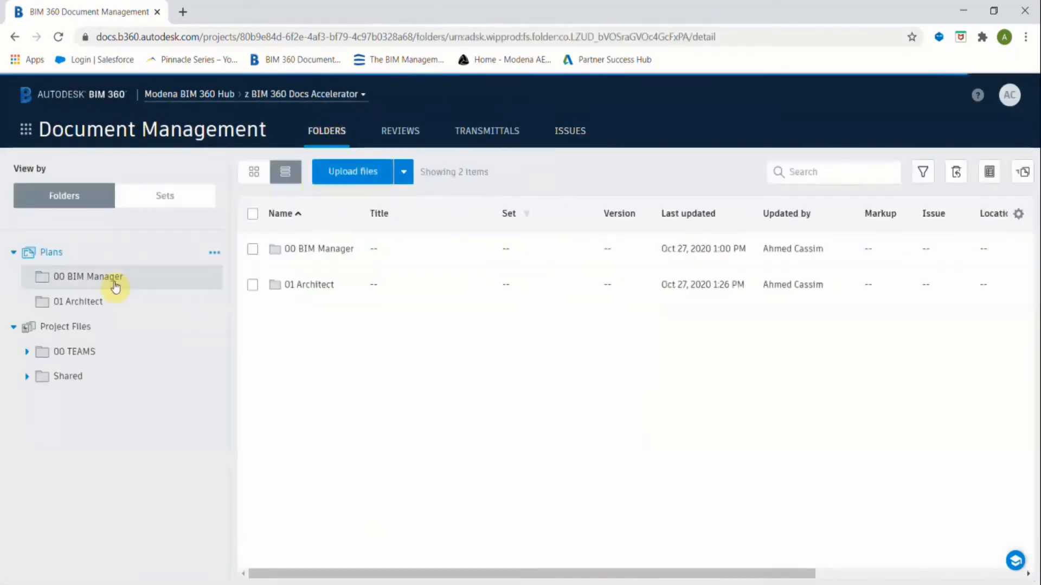
{"action": "left_click", "coordinate": [96, 300]}
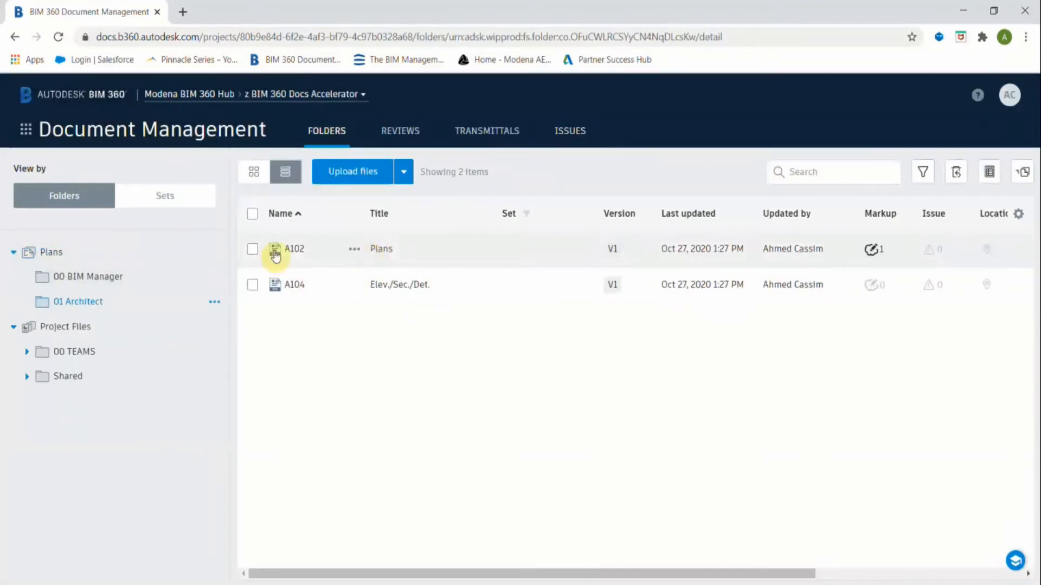
{"action": "left_click", "coordinate": [290, 248]}
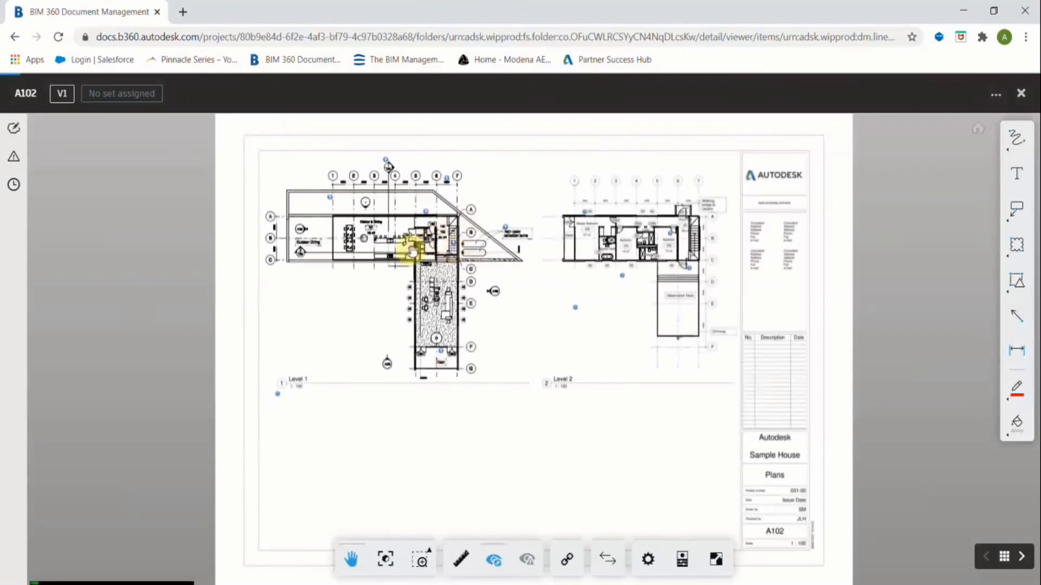
{"action": "scroll", "coordinate": [412, 251], "scroll_direction": "up", "scroll_amount": 5}
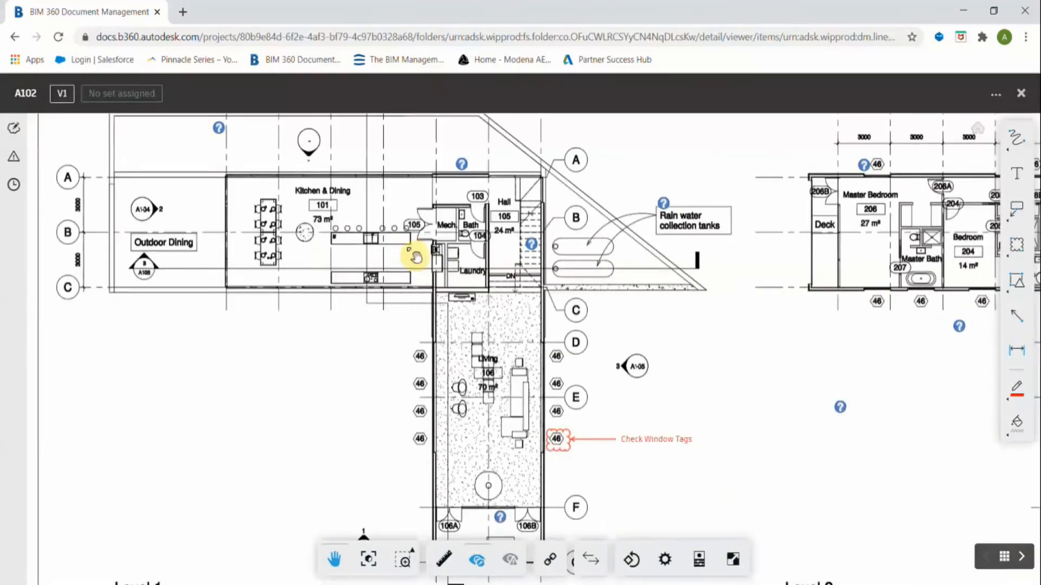
{"action": "left_click_drag", "start_coordinate": [428, 268], "coordinate": [625, 323]}
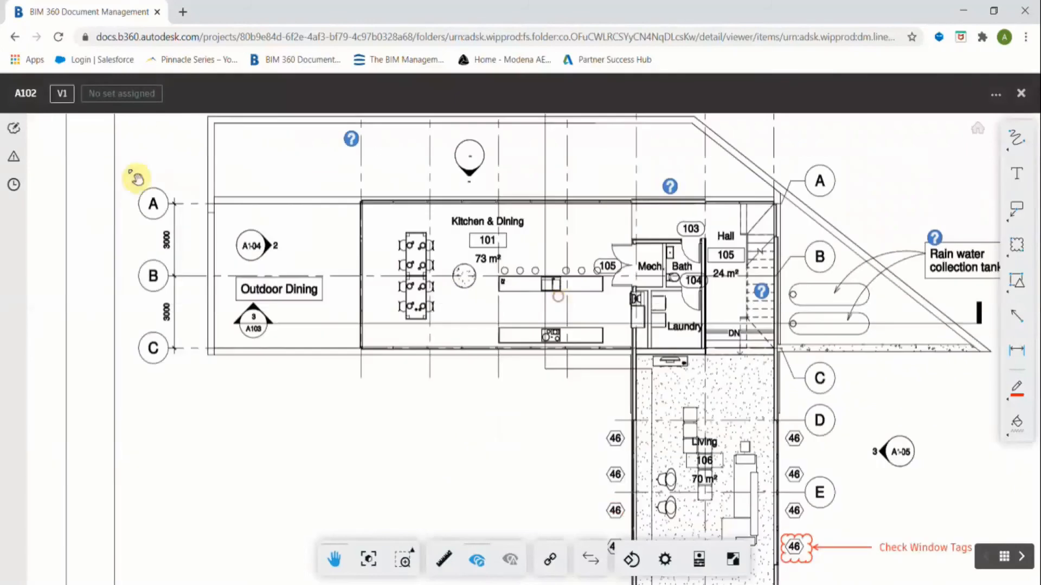
Open the sheet's Issues panel and begin a new issue.
{"action": "left_click", "coordinate": [14, 158]}
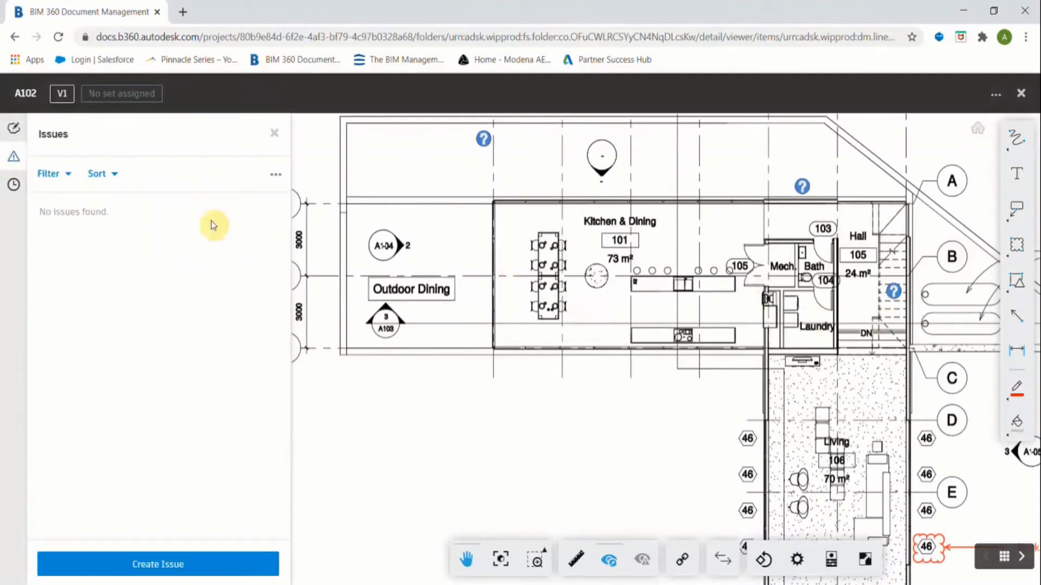
{"action": "left_click", "coordinate": [160, 566]}
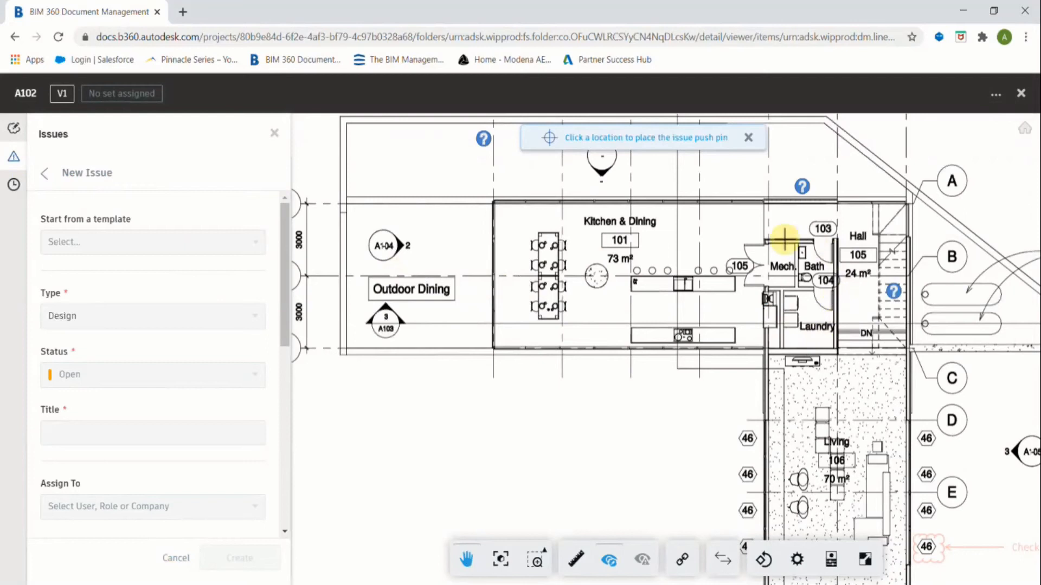
Pin the issue at the Mech. room, fill it from the Dent in Drywall template, and create it.
{"action": "left_click", "coordinate": [796, 251]}
{"action": "scroll", "coordinate": [797, 260], "scroll_direction": "down", "scroll_amount": 5}
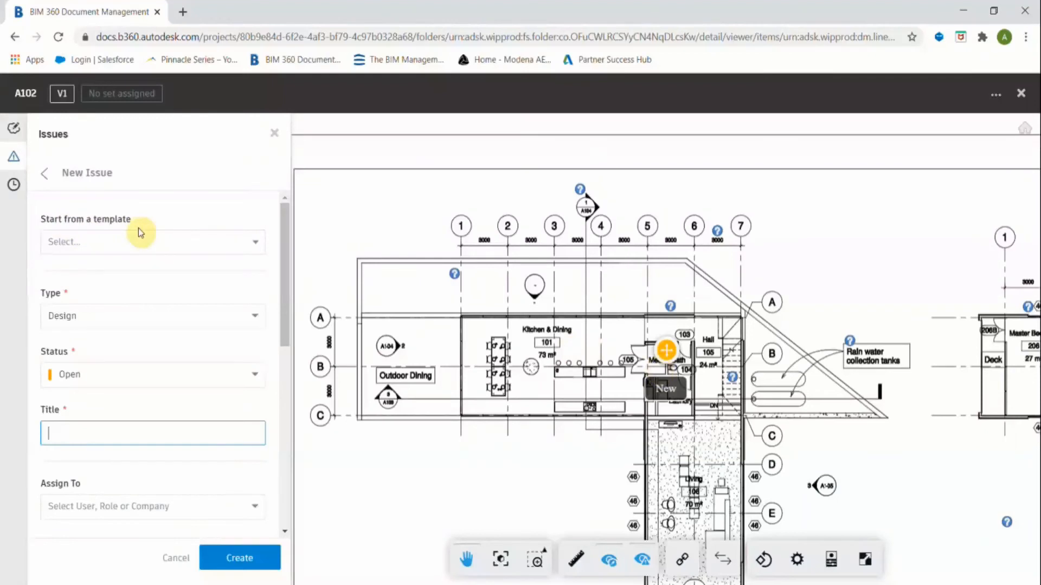
{"action": "left_click", "coordinate": [86, 239]}
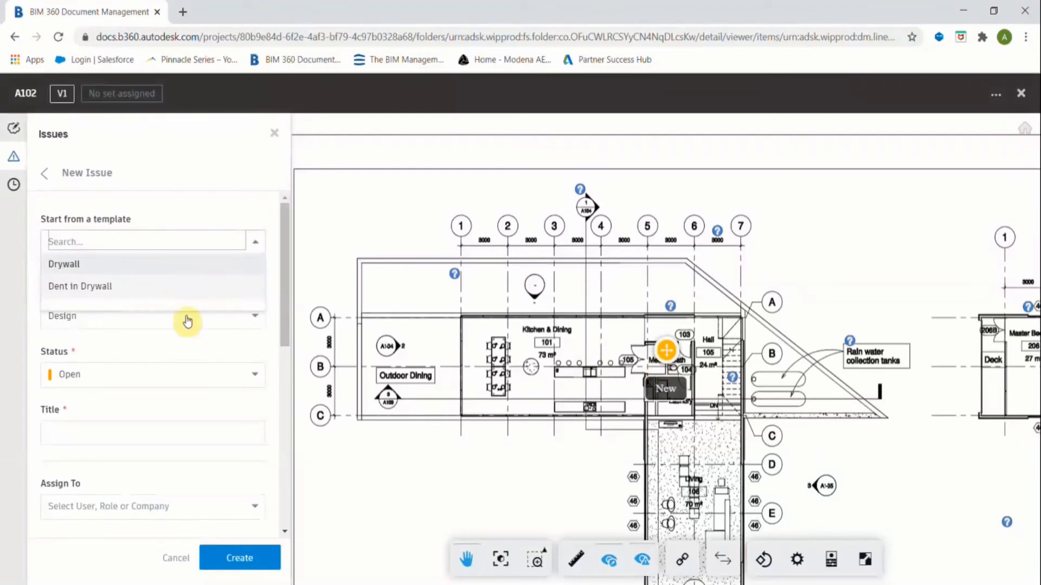
{"action": "left_click", "coordinate": [133, 292]}
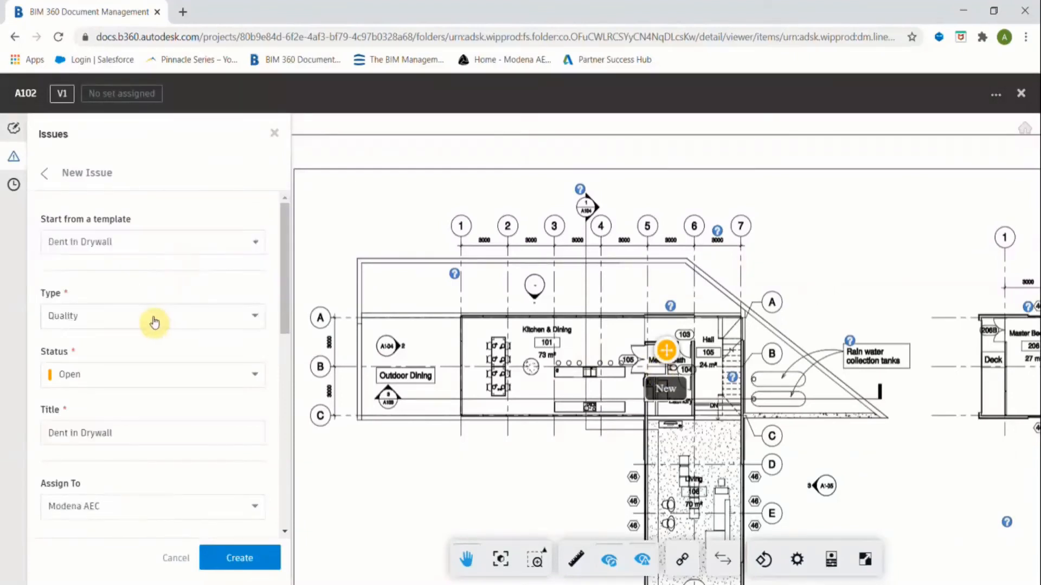
{"action": "scroll", "coordinate": [158, 325], "scroll_direction": "down", "scroll_amount": 2}
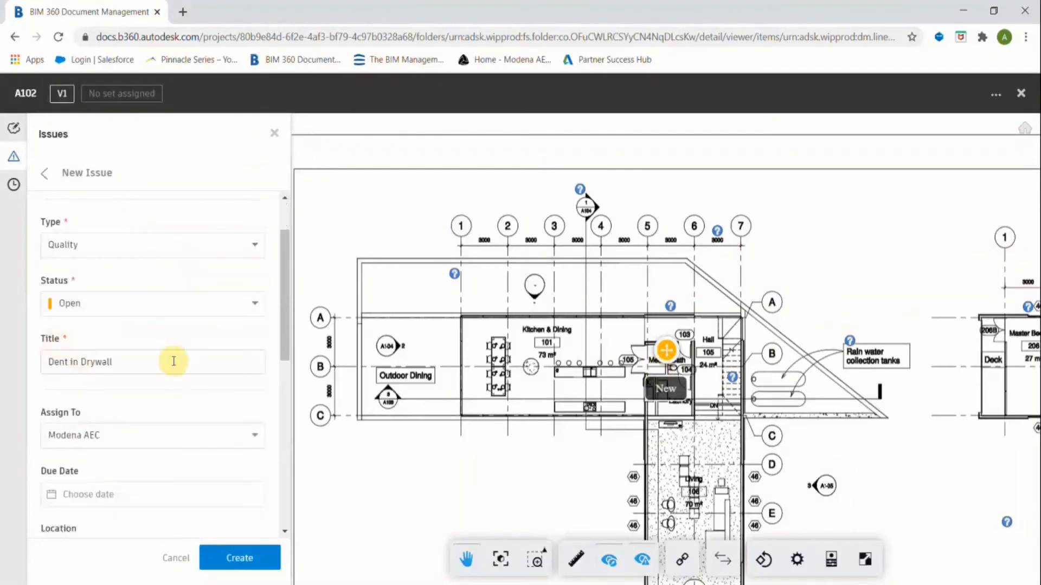
{"action": "scroll", "coordinate": [174, 362], "scroll_direction": "down", "scroll_amount": 1}
{"action": "scroll", "coordinate": [276, 367], "scroll_direction": "down", "scroll_amount": 1}
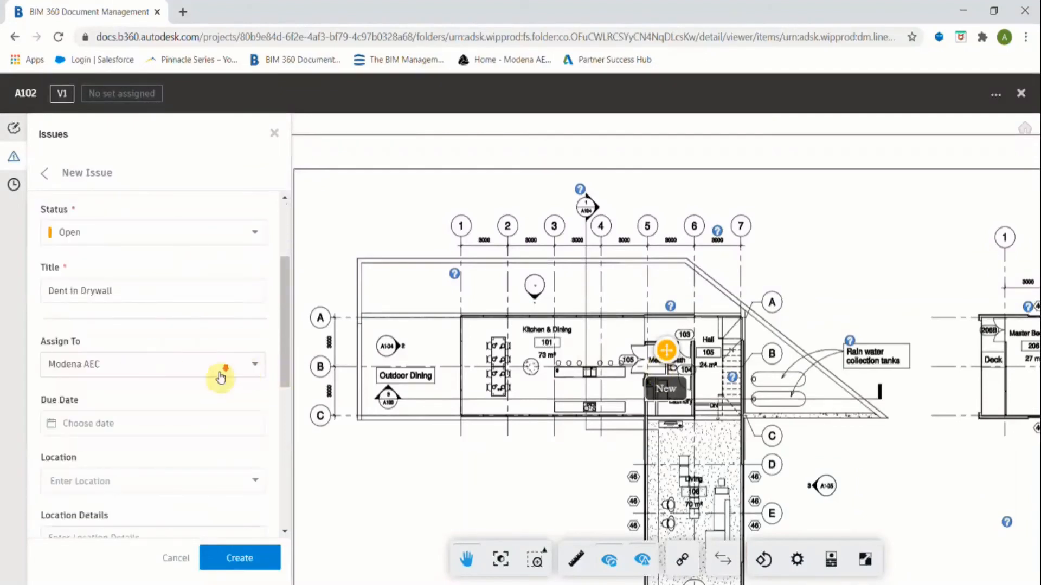
{"action": "scroll", "coordinate": [216, 374], "scroll_direction": "down", "scroll_amount": 2}
{"action": "scroll", "coordinate": [216, 378], "scroll_direction": "down", "scroll_amount": 3}
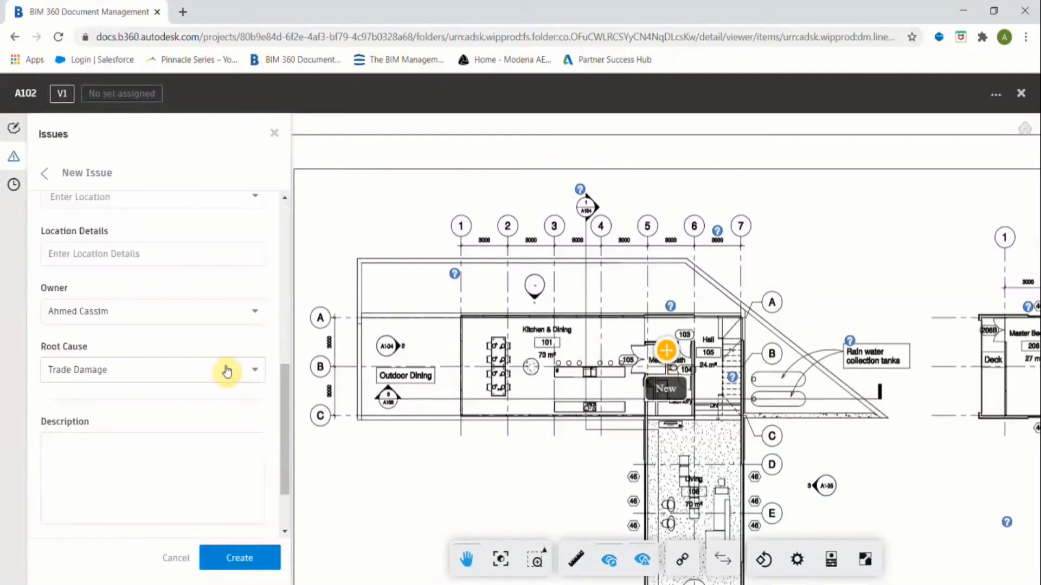
{"action": "scroll", "coordinate": [145, 320], "scroll_direction": "up", "scroll_amount": 1}
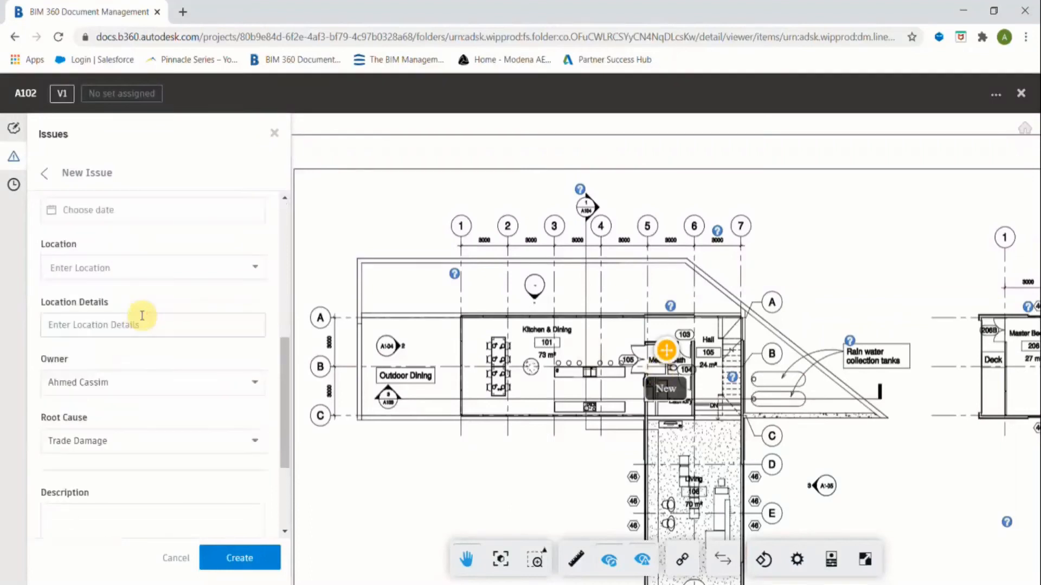
{"action": "scroll", "coordinate": [144, 319], "scroll_direction": "down", "scroll_amount": 3}
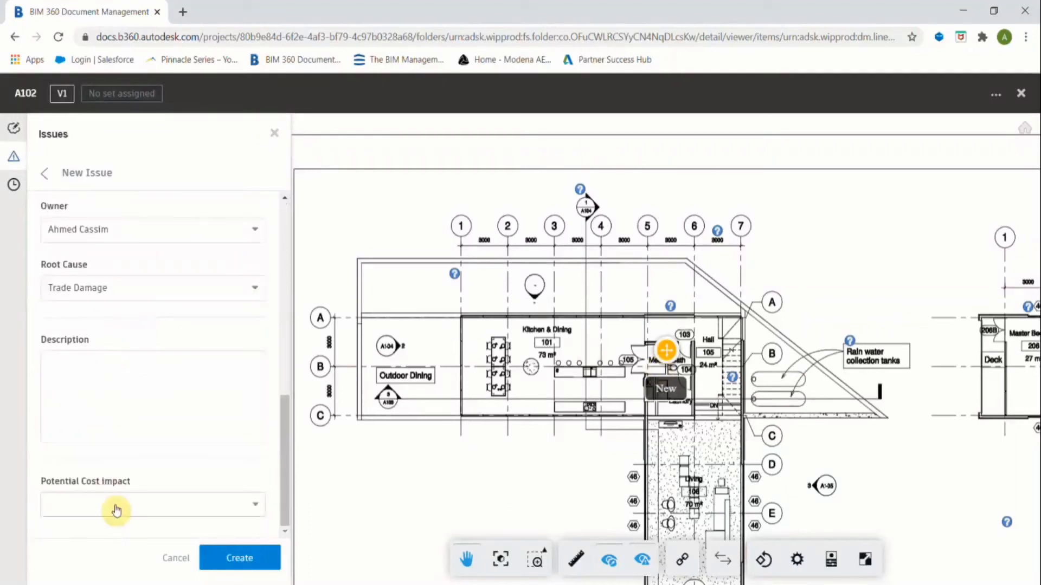
{"action": "scroll", "coordinate": [107, 357], "scroll_direction": "up", "scroll_amount": 6}
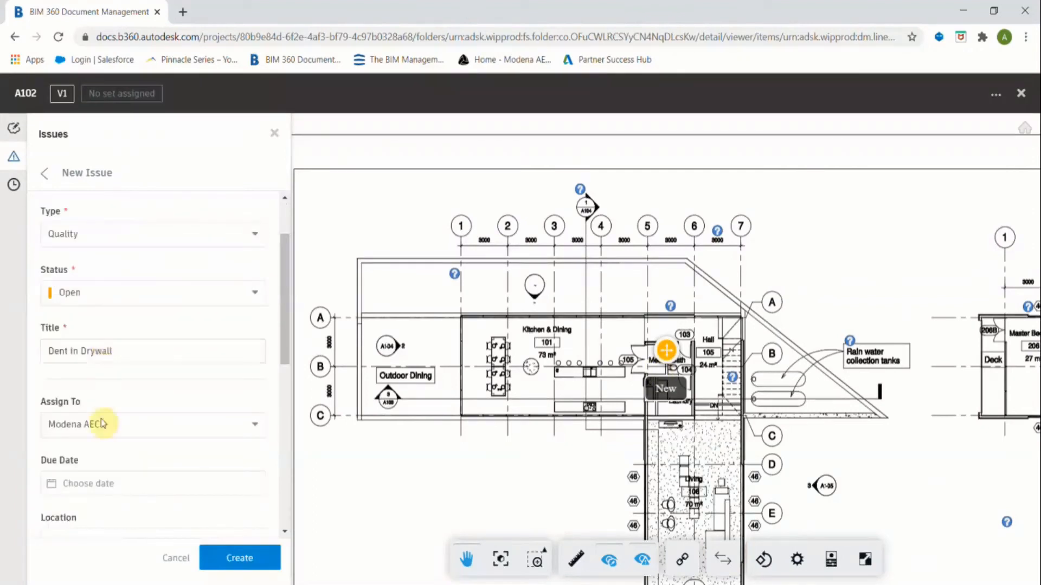
{"action": "scroll", "coordinate": [160, 381], "scroll_direction": "up", "scroll_amount": 2}
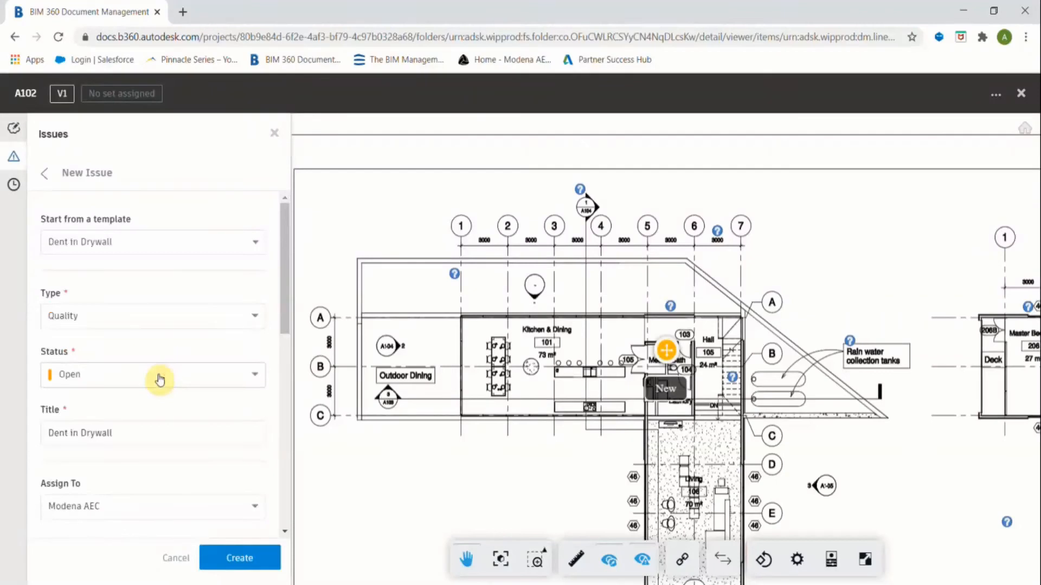
{"action": "left_click", "coordinate": [249, 551]}
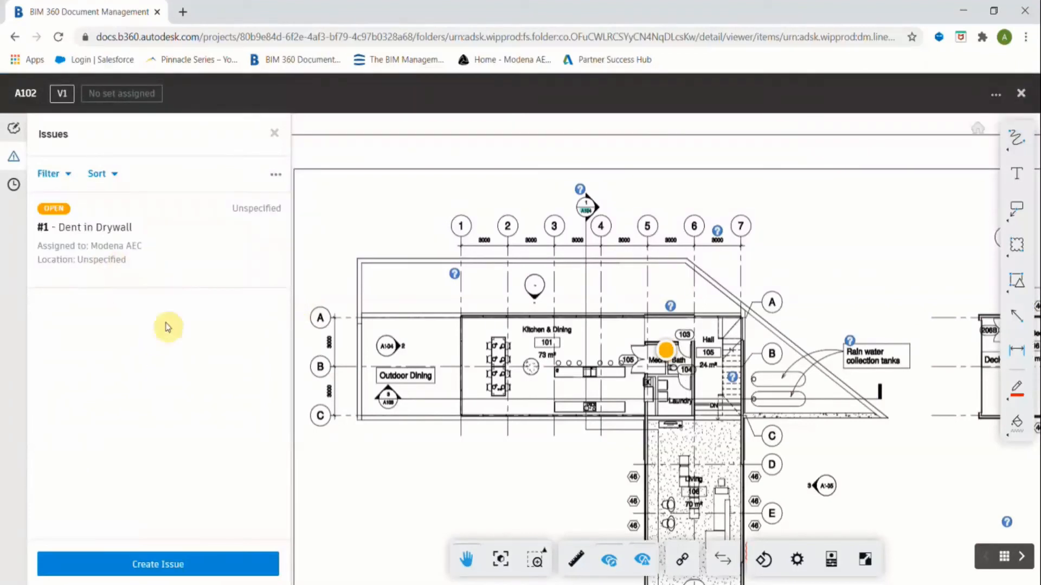
Start a second issue and pin it near the Master Bath in the bedroom wing.
{"action": "left_click", "coordinate": [172, 564]}
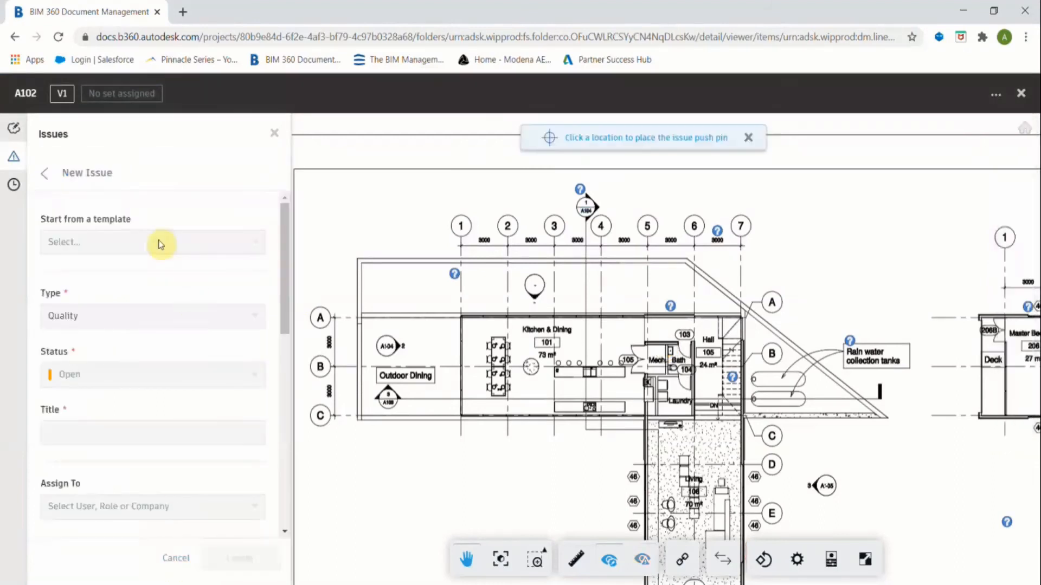
{"action": "left_click", "coordinate": [252, 245]}
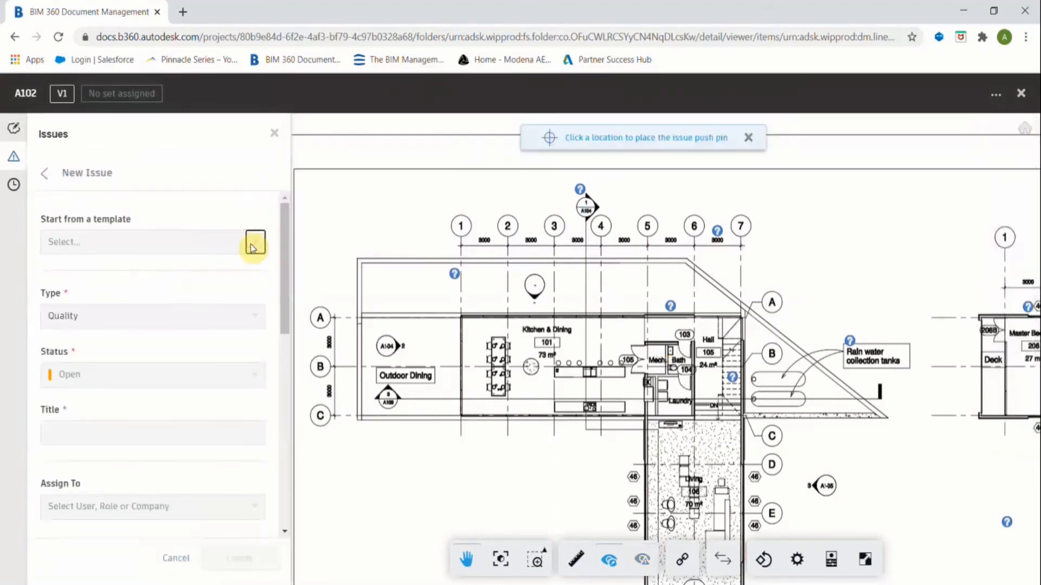
{"action": "left_click", "coordinate": [138, 321]}
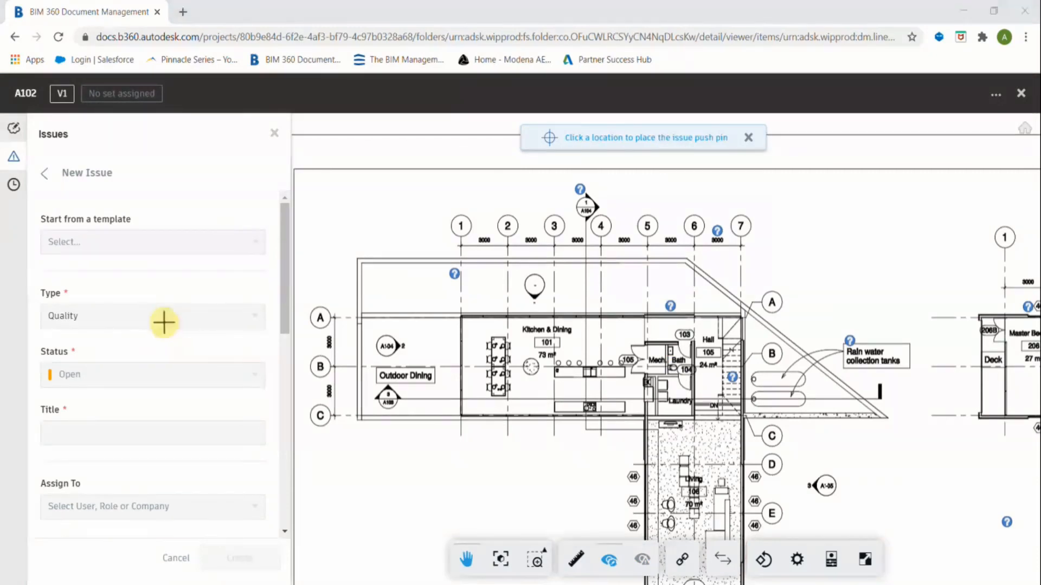
{"action": "scroll", "coordinate": [619, 408], "scroll_direction": "up", "scroll_amount": 4}
{"action": "scroll", "coordinate": [619, 407], "scroll_direction": "up", "scroll_amount": 2}
{"action": "left_click_drag", "start_coordinate": [578, 373], "coordinate": [355, 176]}
{"action": "scroll", "coordinate": [600, 341], "scroll_direction": "down", "scroll_amount": 3}
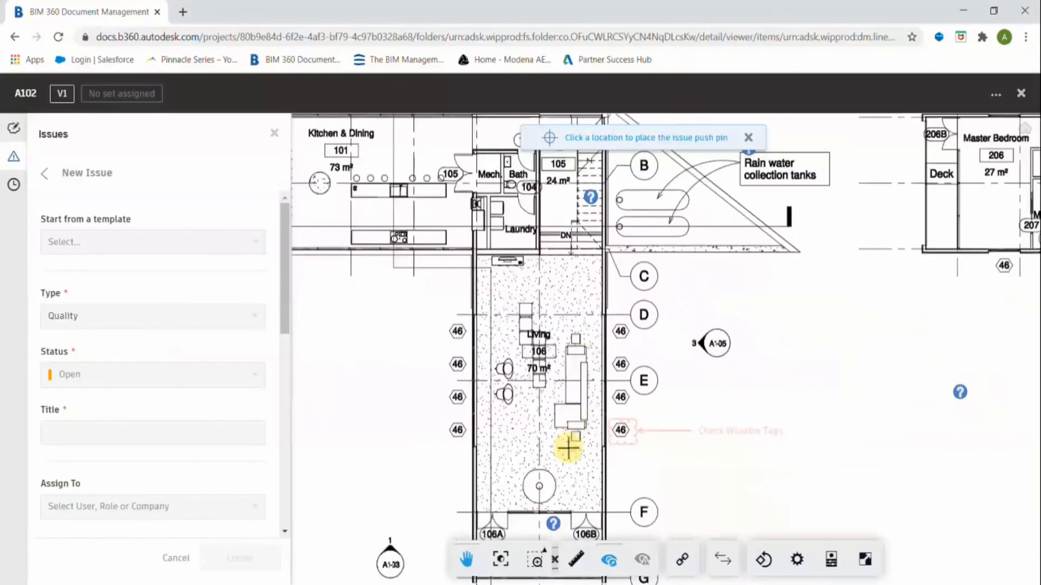
{"action": "mouse_move", "coordinate": [550, 402]}
{"action": "left_mouse_down"}
{"action": "mouse_move", "coordinate": [541, 332]}
{"action": "mouse_move", "coordinate": [593, 457]}
{"action": "mouse_move", "coordinate": [644, 480]}
{"action": "mouse_move", "coordinate": [609, 488]}
{"action": "mouse_move", "coordinate": [379, 458]}
{"action": "left_mouse_up"}
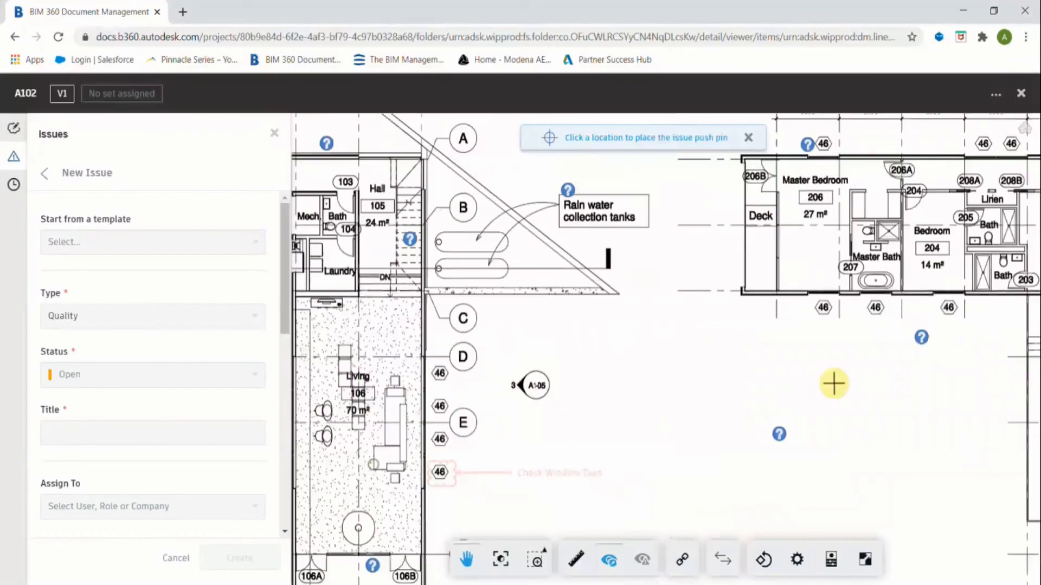
{"action": "left_click_drag", "start_coordinate": [833, 383], "coordinate": [599, 435]}
{"action": "scroll", "coordinate": [634, 279], "scroll_direction": "up", "scroll_amount": 2}
{"action": "scroll", "coordinate": [584, 248], "scroll_direction": "up", "scroll_amount": 1}
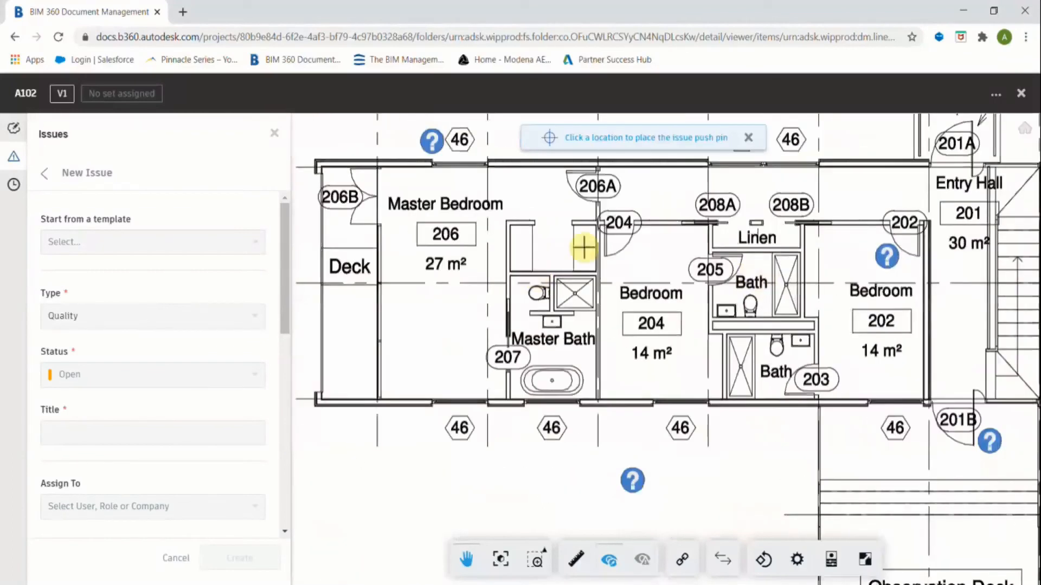
{"action": "left_click", "coordinate": [598, 246]}
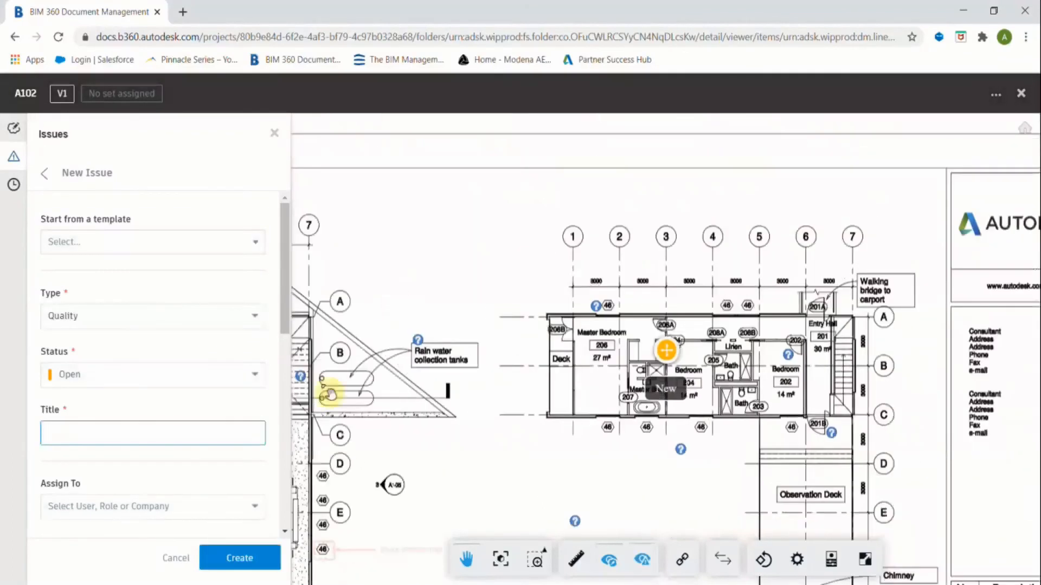
Set the issue type to Coordination and title it 'Duct clash with wall'.
{"action": "left_click", "coordinate": [230, 320]}
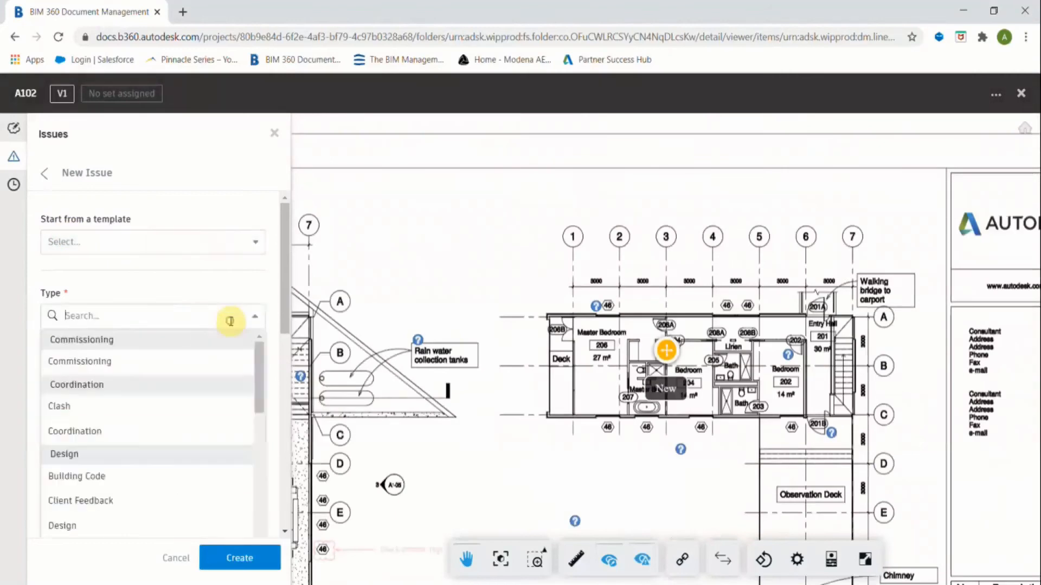
{"action": "type", "text": "co"}
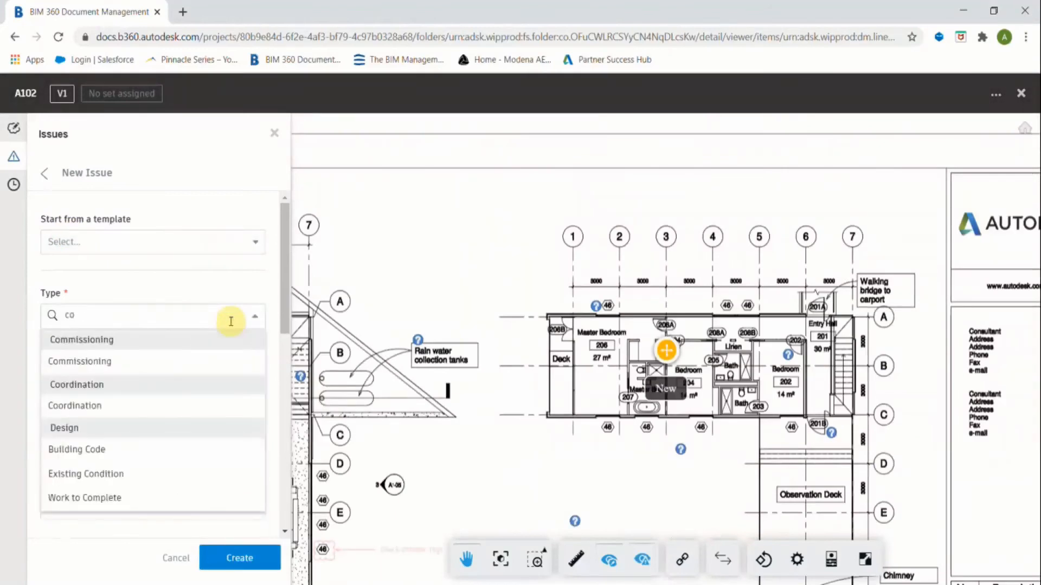
{"action": "left_click", "coordinate": [130, 408]}
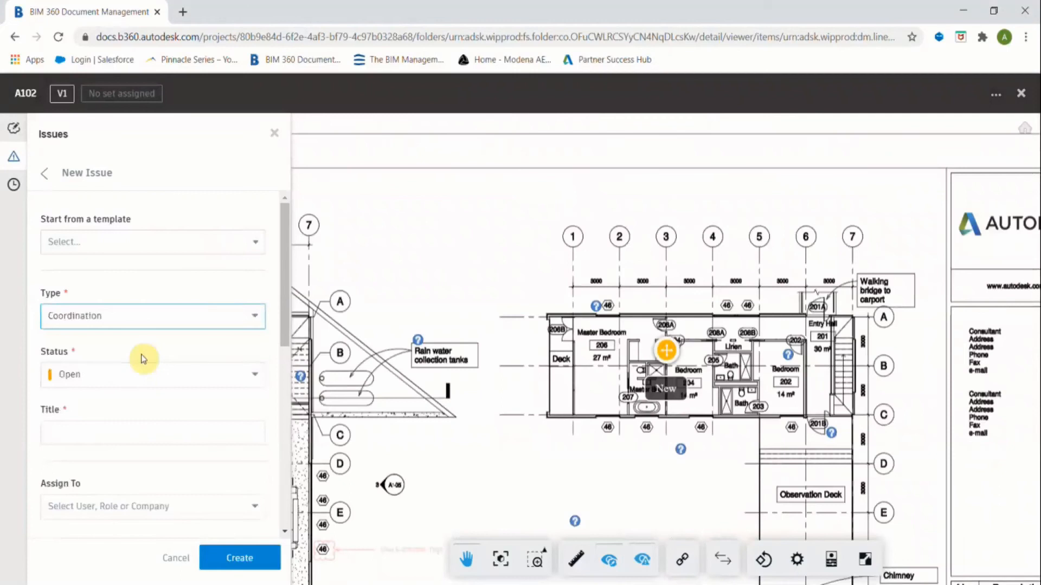
{"action": "left_click", "coordinate": [81, 434]}
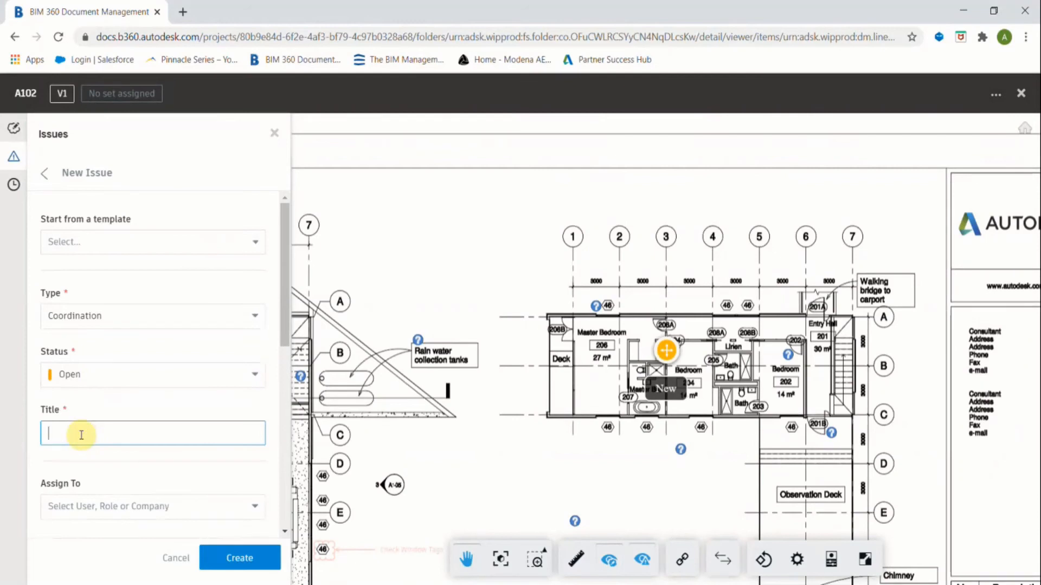
{"action": "type", "text": "Duct clash with wall"}
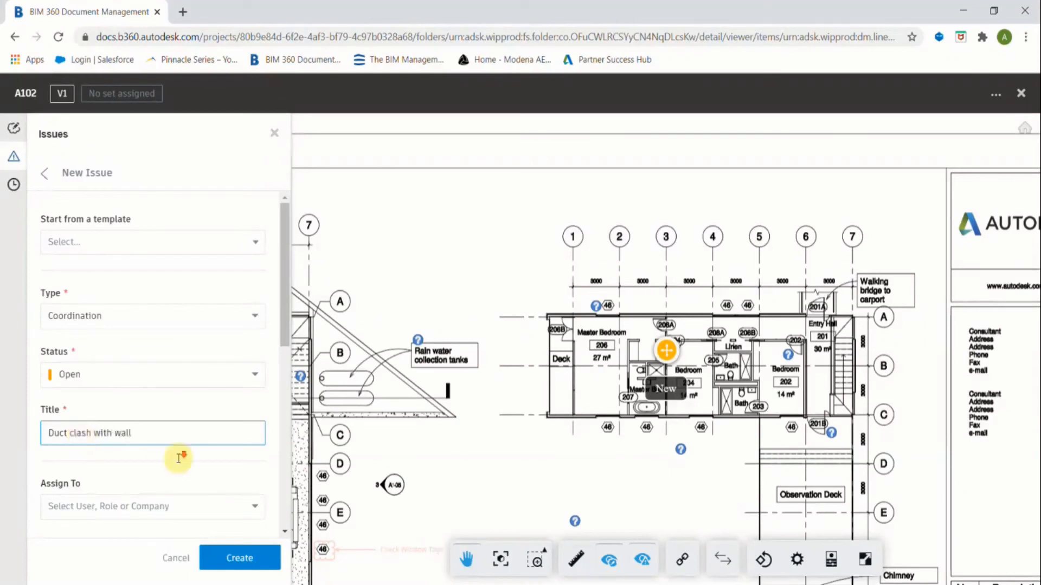
Assign the issue to the first listed user, leave the due date blank, and create it.
{"action": "scroll", "coordinate": [171, 396], "scroll_direction": "down", "scroll_amount": 4}
{"action": "left_click", "coordinate": [151, 294]}
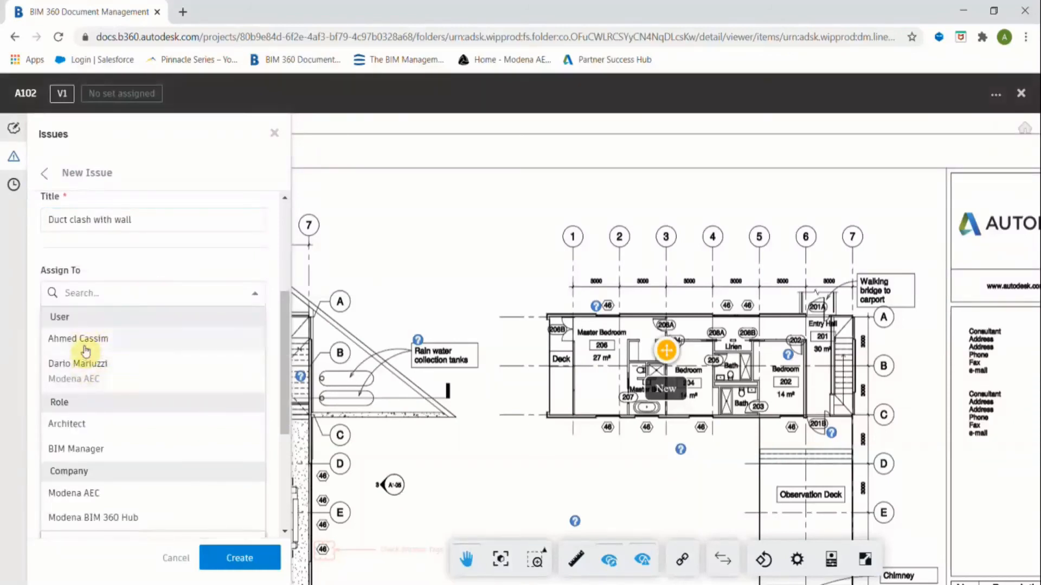
{"action": "left_click", "coordinate": [84, 339]}
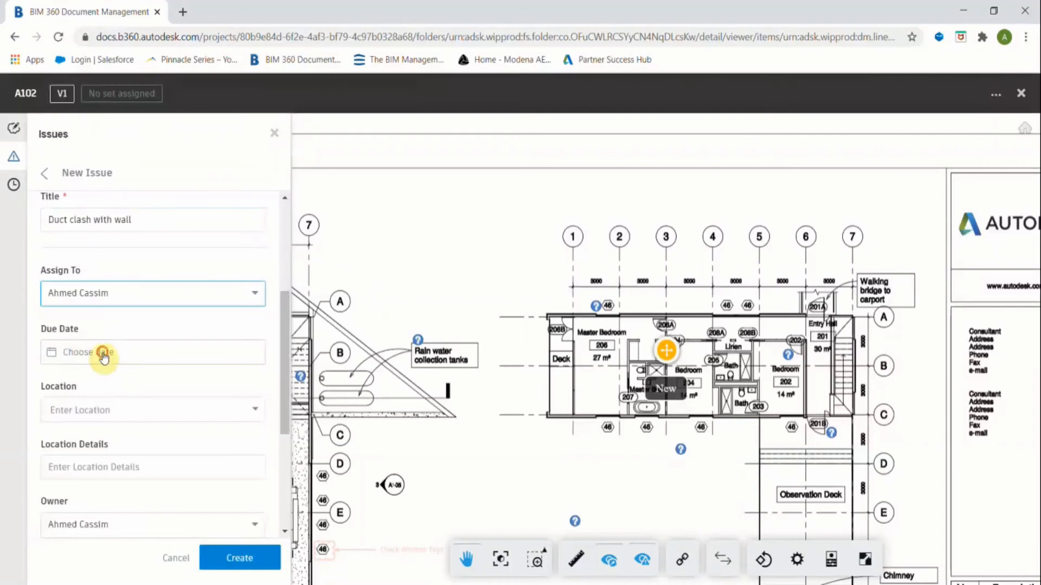
{"action": "left_click", "coordinate": [103, 355]}
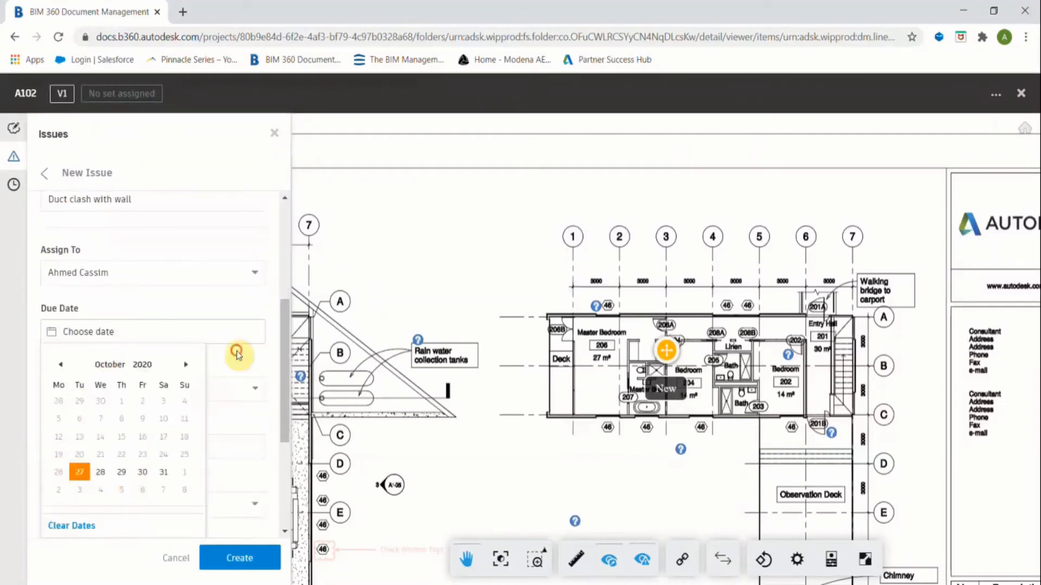
{"action": "left_click", "coordinate": [236, 355]}
{"action": "scroll", "coordinate": [186, 439], "scroll_direction": "down", "scroll_amount": 4}
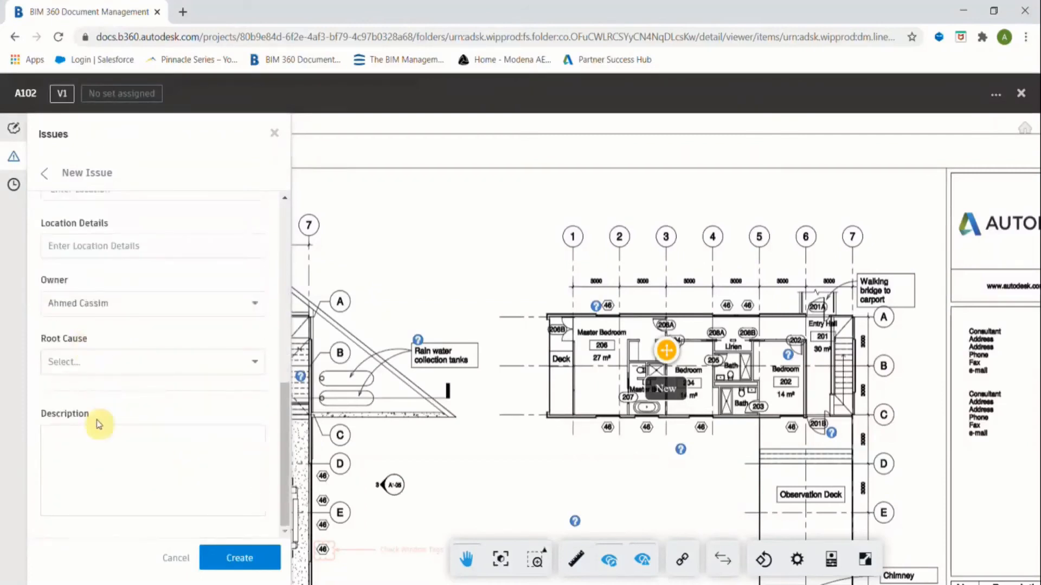
{"action": "left_click", "coordinate": [238, 561]}
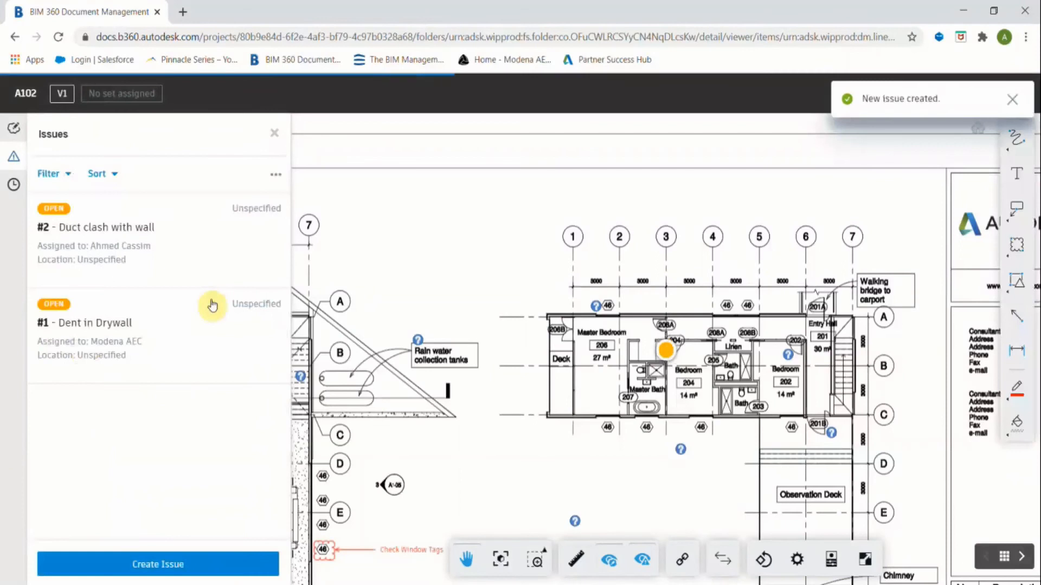
Check the Issues panel's export menu, then open issue #1 Dent in Drywall.
{"action": "left_click", "coordinate": [276, 175]}
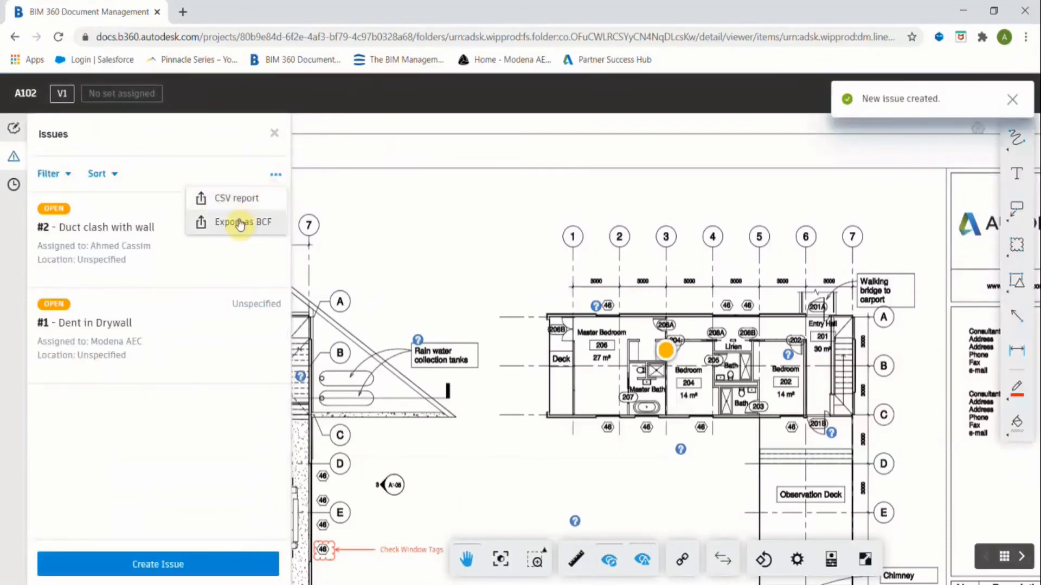
{"action": "left_click", "coordinate": [274, 175]}
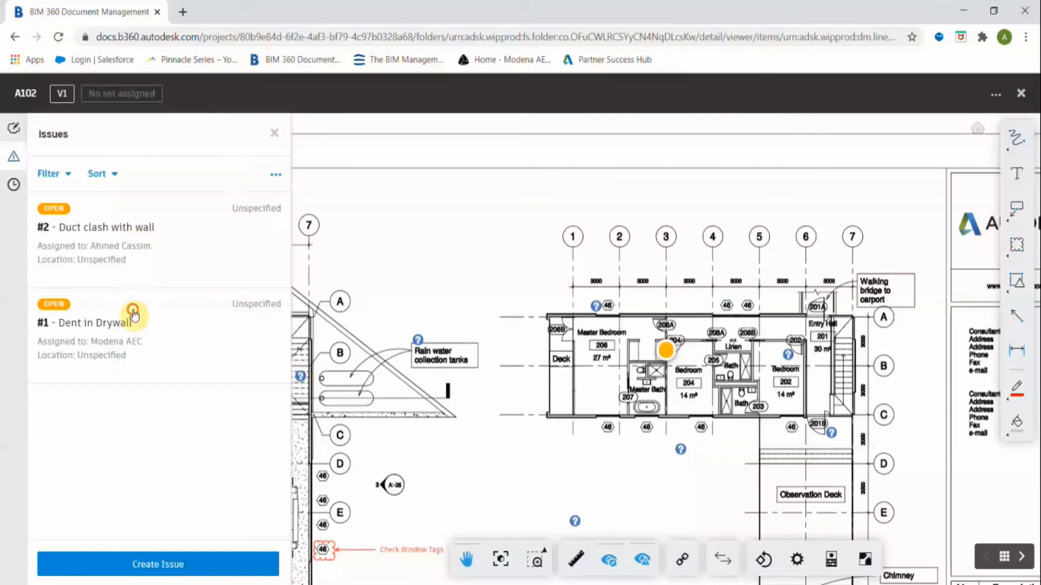
{"action": "left_click", "coordinate": [132, 310]}
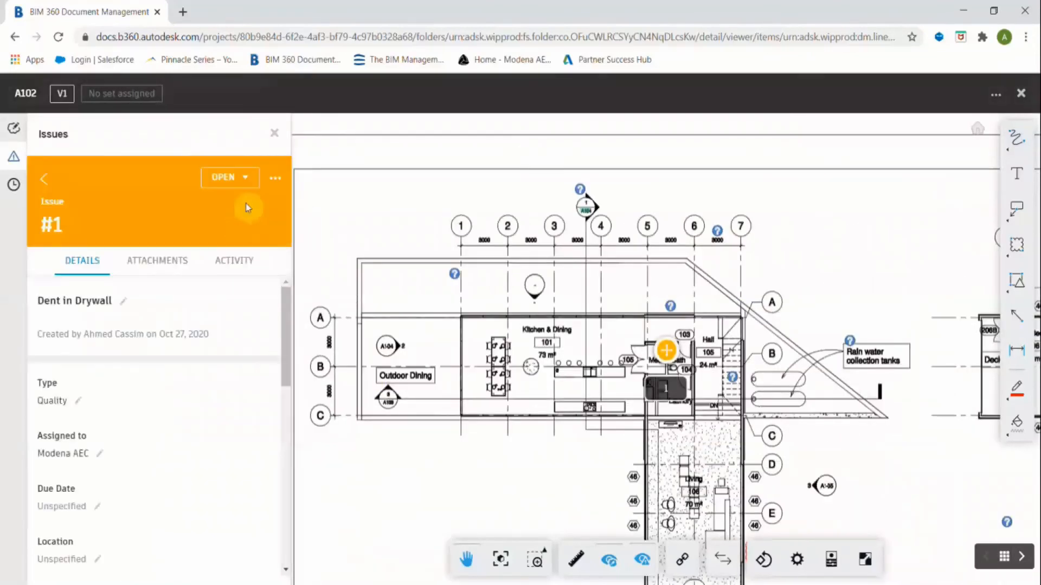
Check issue #1's attachments and activity history, then show its status choices.
{"action": "left_click", "coordinate": [276, 180]}
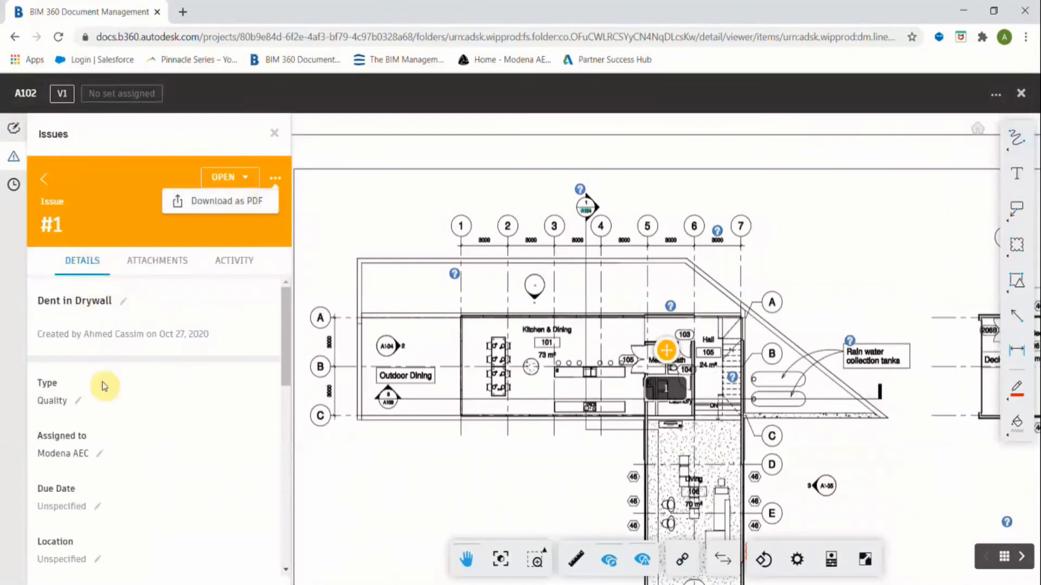
{"action": "scroll", "coordinate": [97, 399], "scroll_direction": "down", "scroll_amount": 4}
{"action": "scroll", "coordinate": [94, 401], "scroll_direction": "up", "scroll_amount": 4}
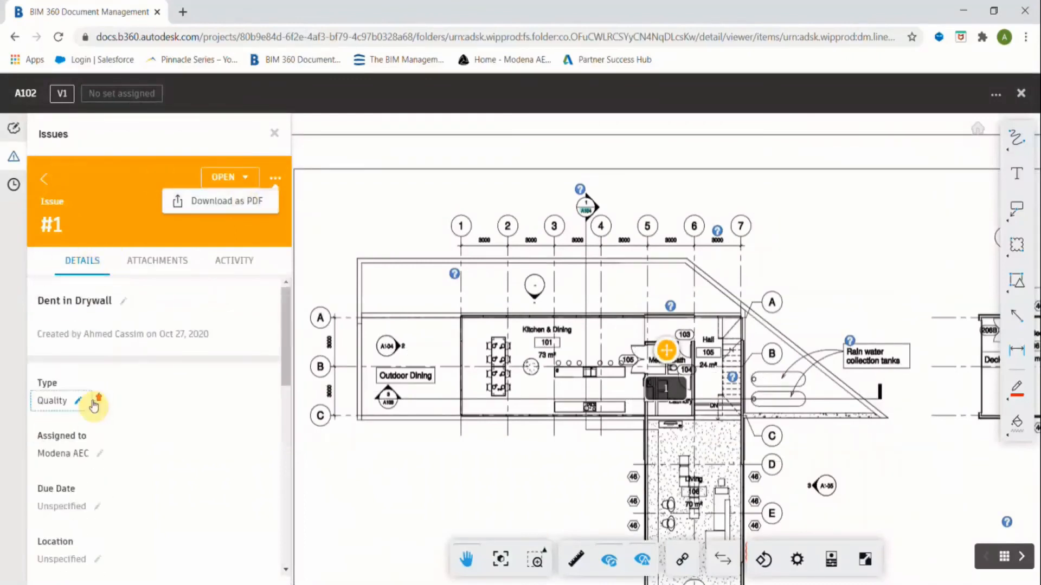
{"action": "left_click", "coordinate": [152, 260]}
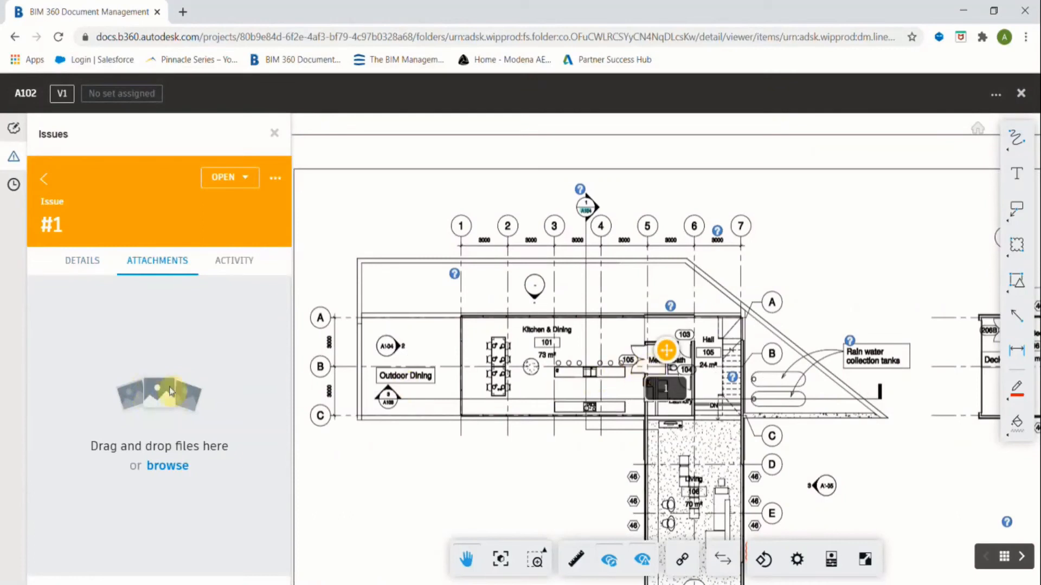
{"action": "left_click", "coordinate": [245, 265]}
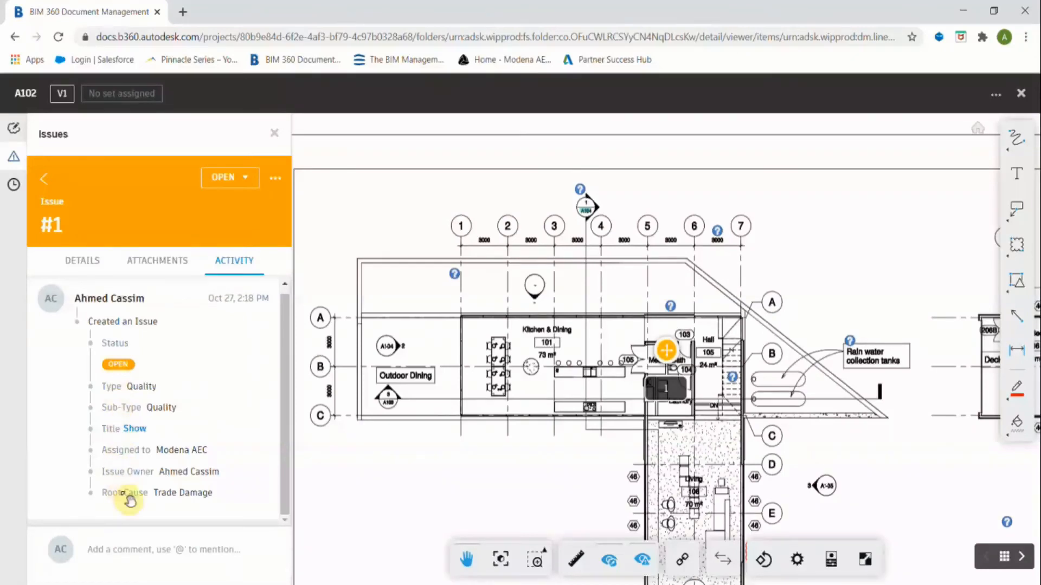
{"action": "left_click", "coordinate": [243, 179]}
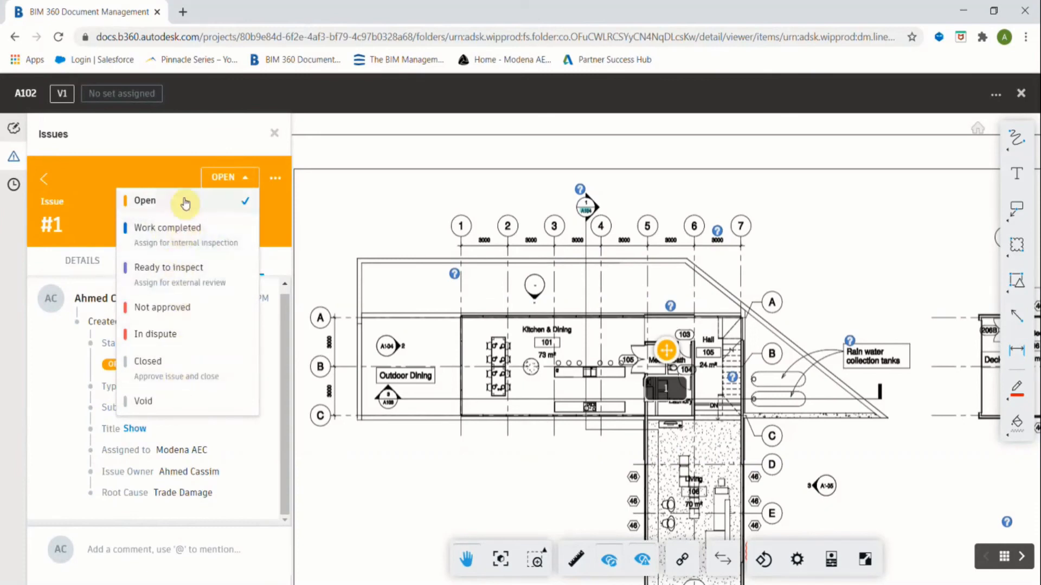
Pick Work completed for issue #1 but cancel it, keeping the issue Open.
{"action": "left_click", "coordinate": [185, 232]}
{"action": "left_click", "coordinate": [249, 475]}
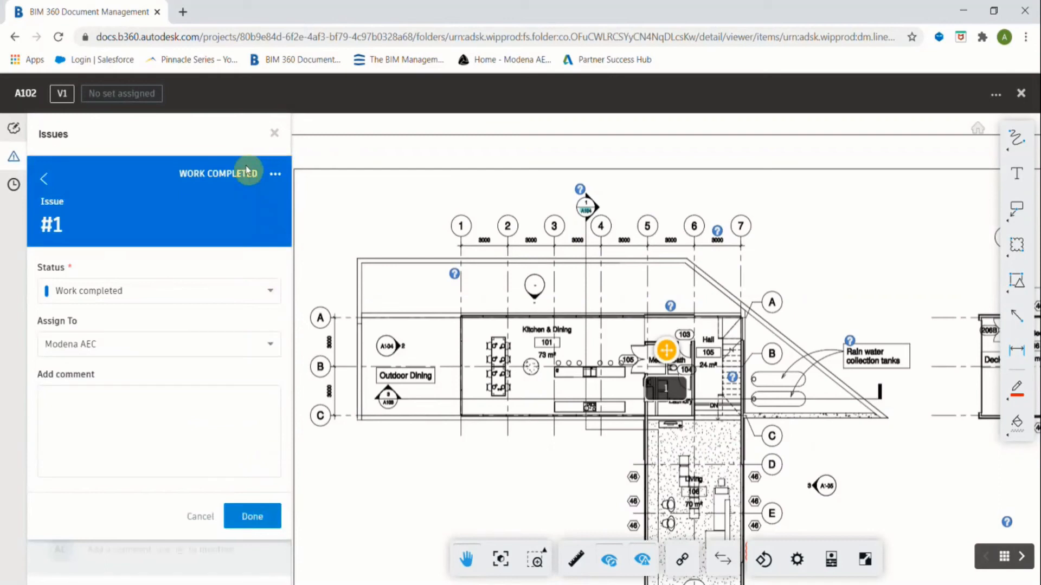
{"action": "left_click", "coordinate": [245, 518]}
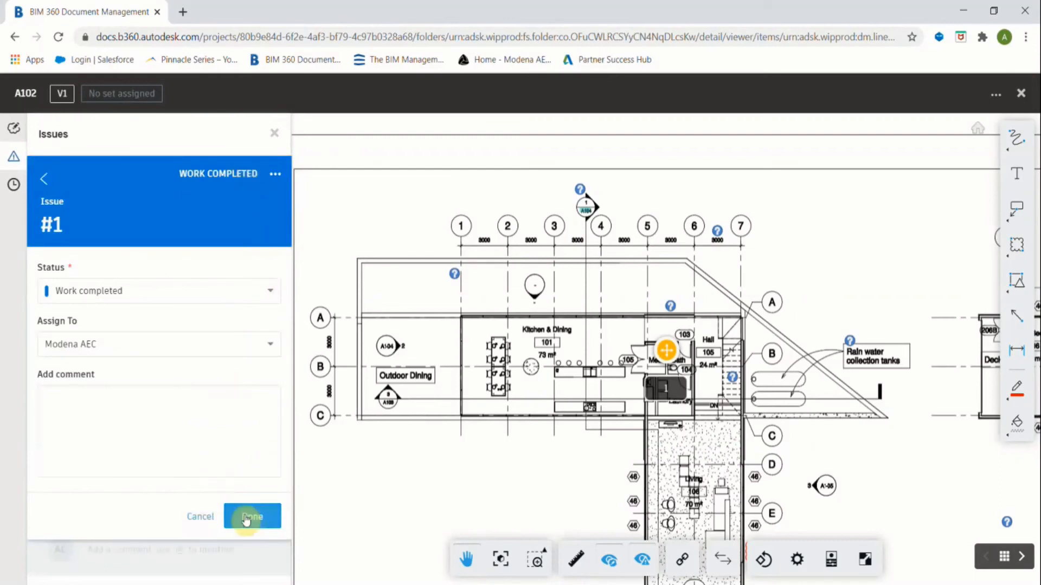
{"action": "left_click", "coordinate": [200, 516]}
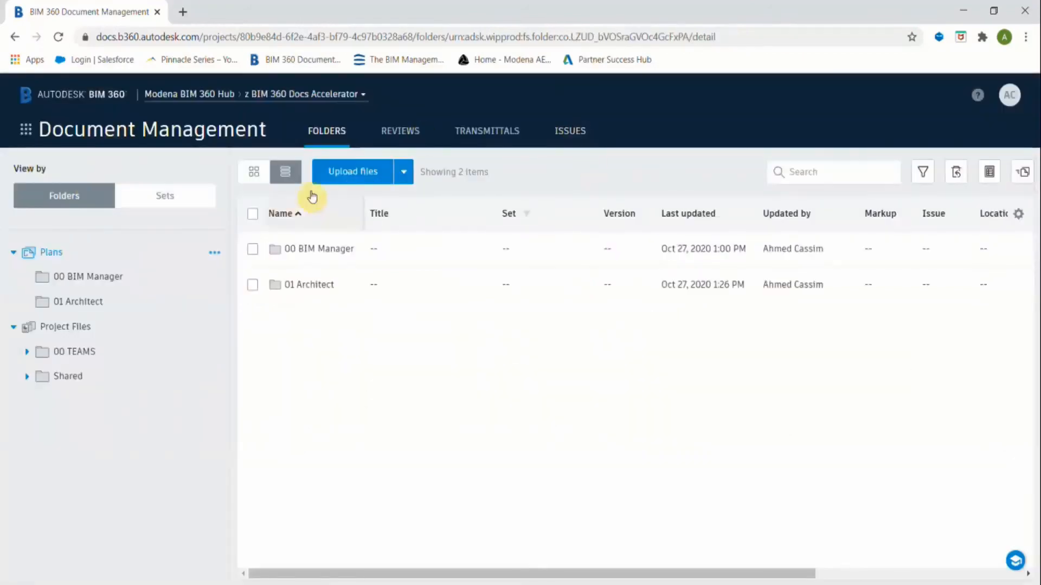
Show the project's full Issues list and open the Status filter choices.
{"action": "left_click", "coordinate": [569, 131]}
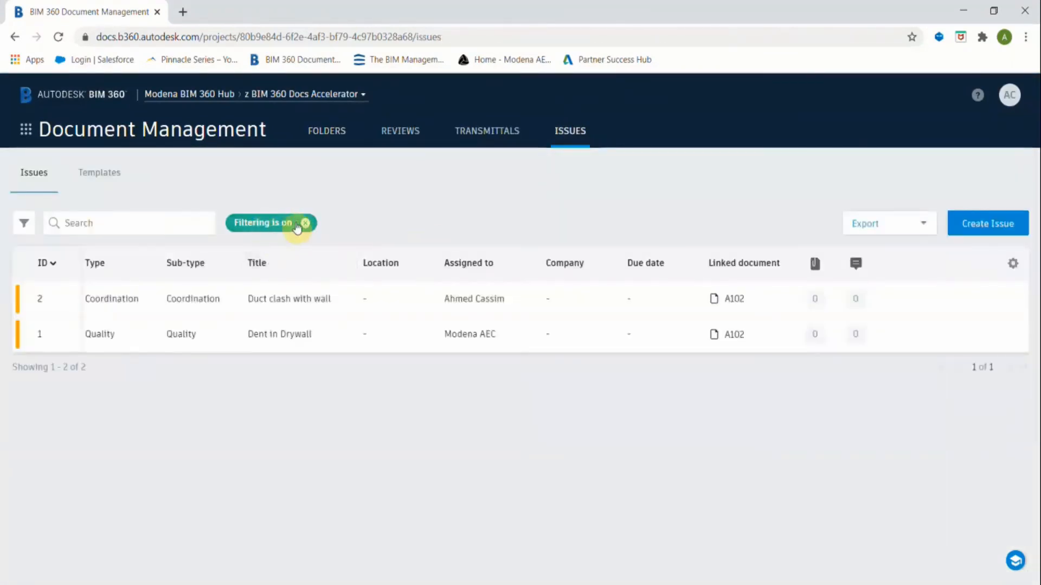
{"action": "left_click", "coordinate": [22, 225]}
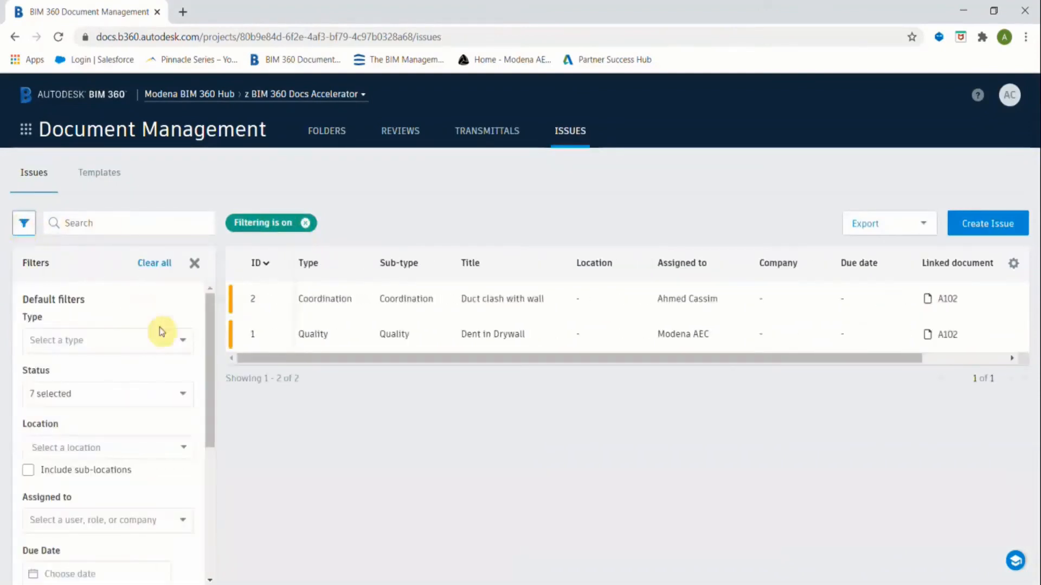
{"action": "left_click", "coordinate": [170, 396]}
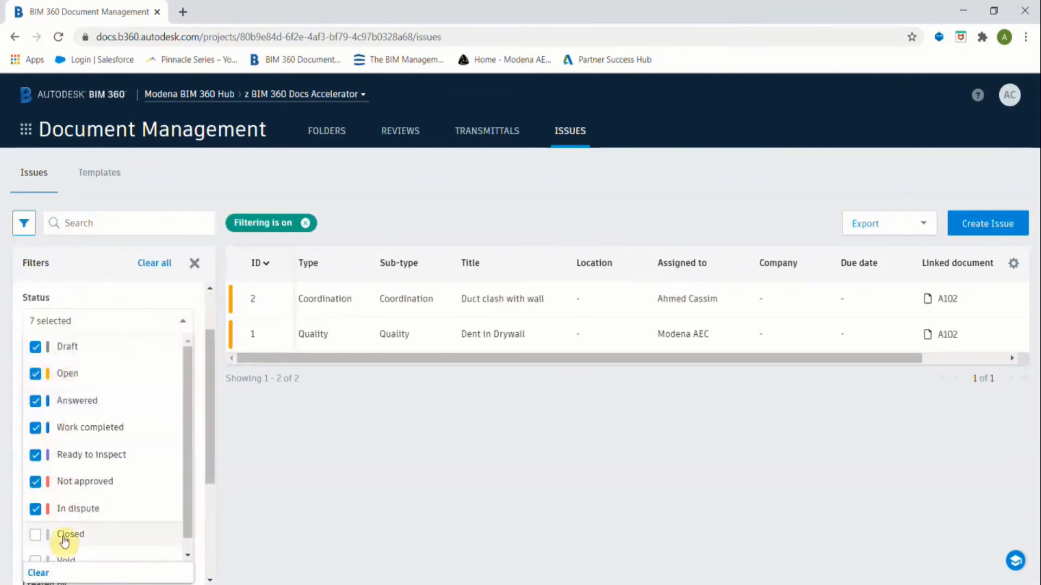
{"action": "scroll", "coordinate": [64, 541], "scroll_direction": "down", "scroll_amount": 1}
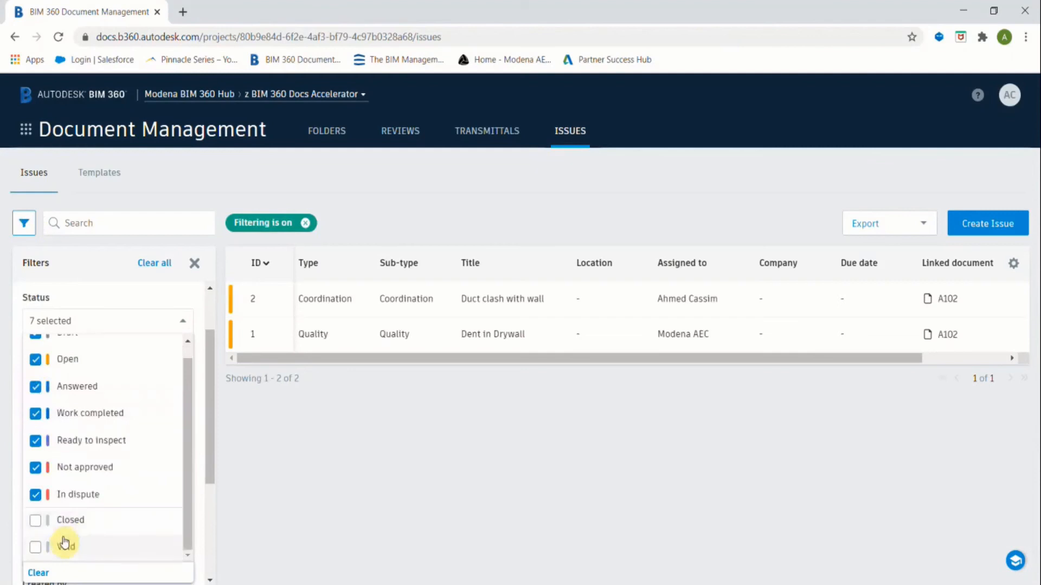
{"action": "scroll", "coordinate": [64, 540], "scroll_direction": "up", "scroll_amount": 1}
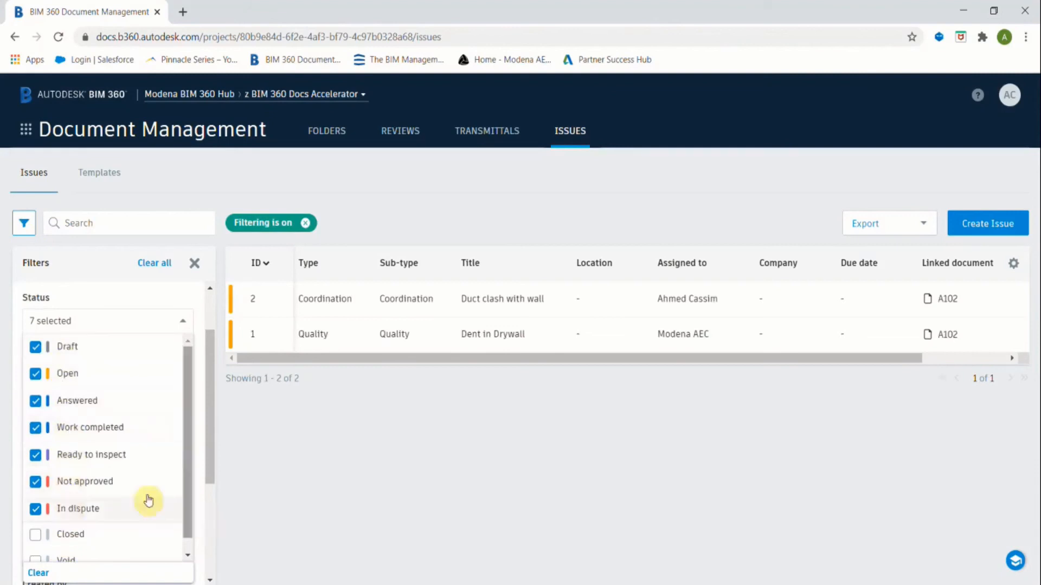
Clear all selected statuses and close the filter panel so both issues show.
{"action": "key", "text": "Escape"}
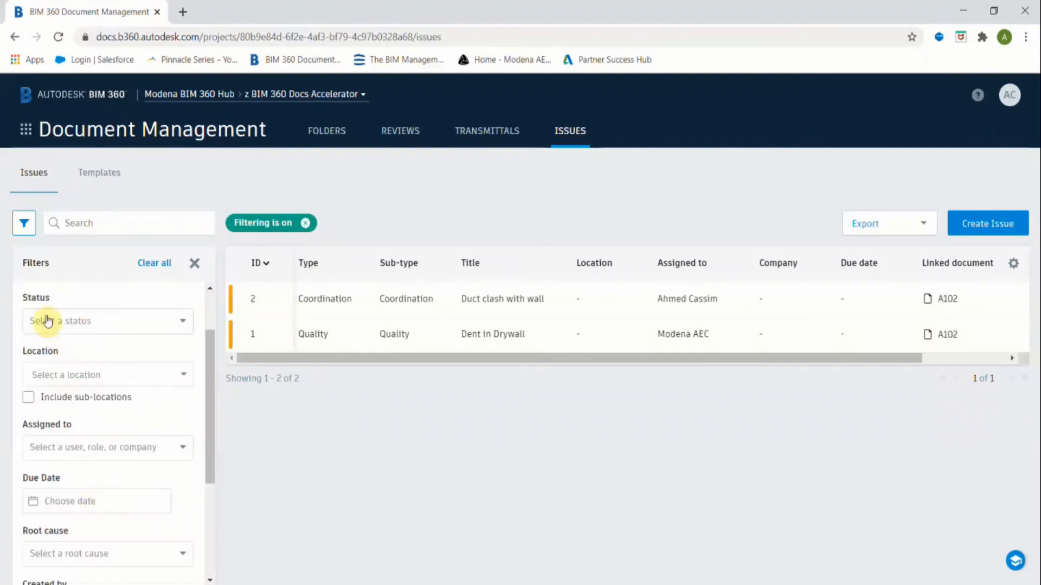
{"action": "left_click", "coordinate": [123, 323]}
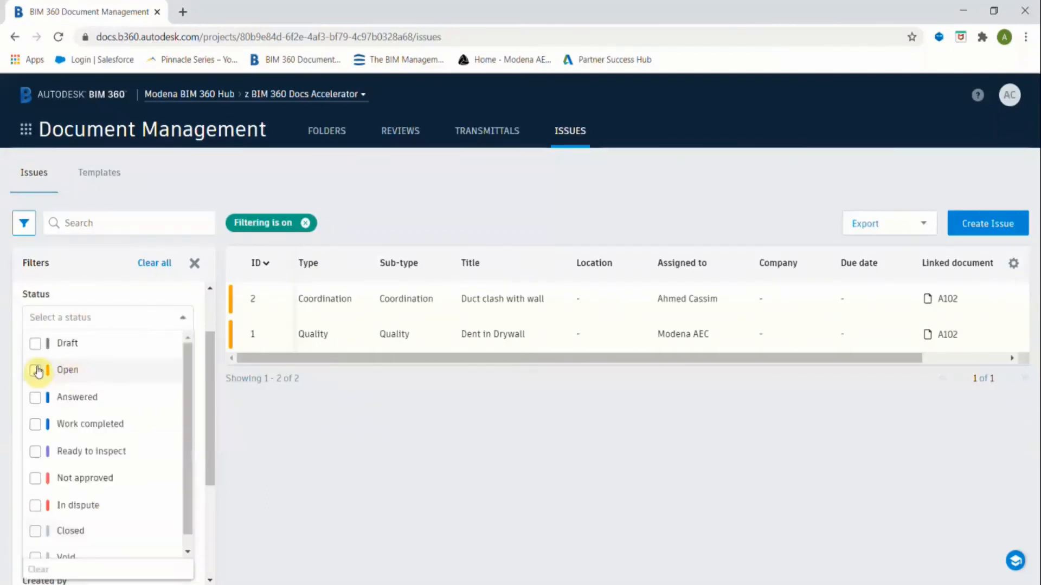
{"action": "left_click", "coordinate": [139, 320]}
{"action": "scroll", "coordinate": [123, 400], "scroll_direction": "down", "scroll_amount": 3}
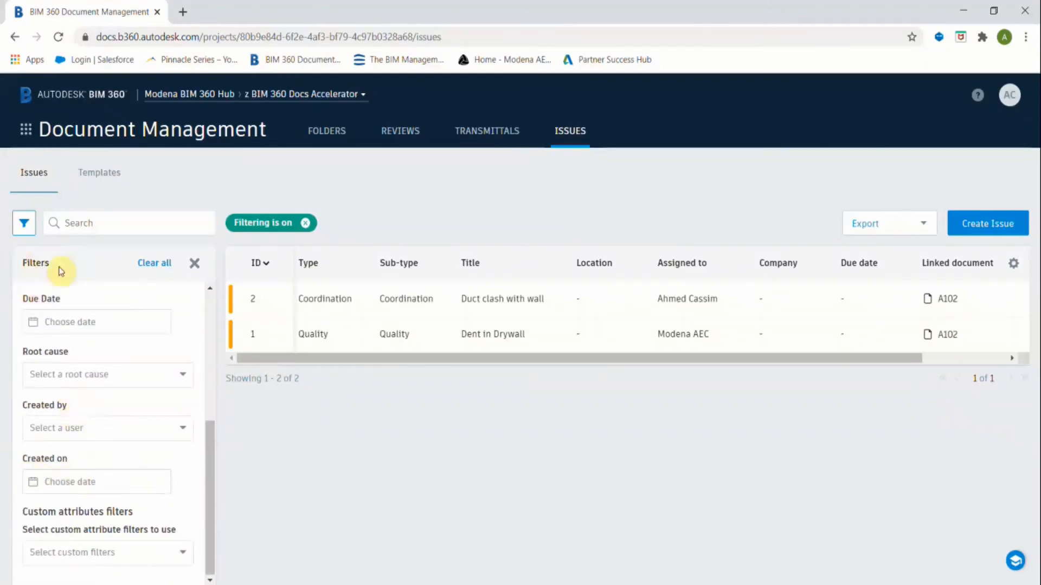
{"action": "left_click", "coordinate": [194, 263]}
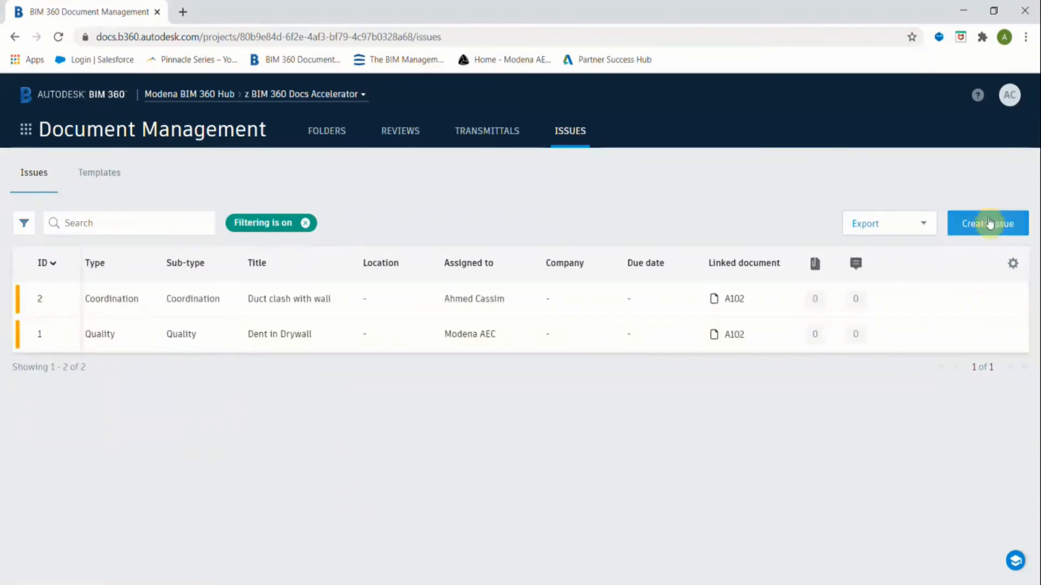
{"action": "left_click", "coordinate": [990, 223]}
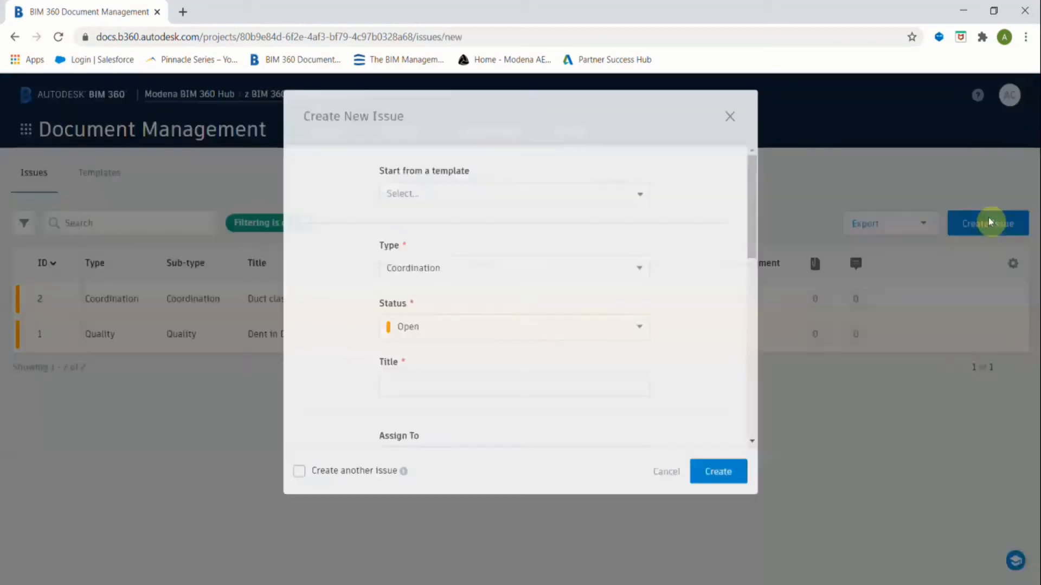
{"action": "scroll", "coordinate": [474, 281], "scroll_direction": "down", "scroll_amount": 7}
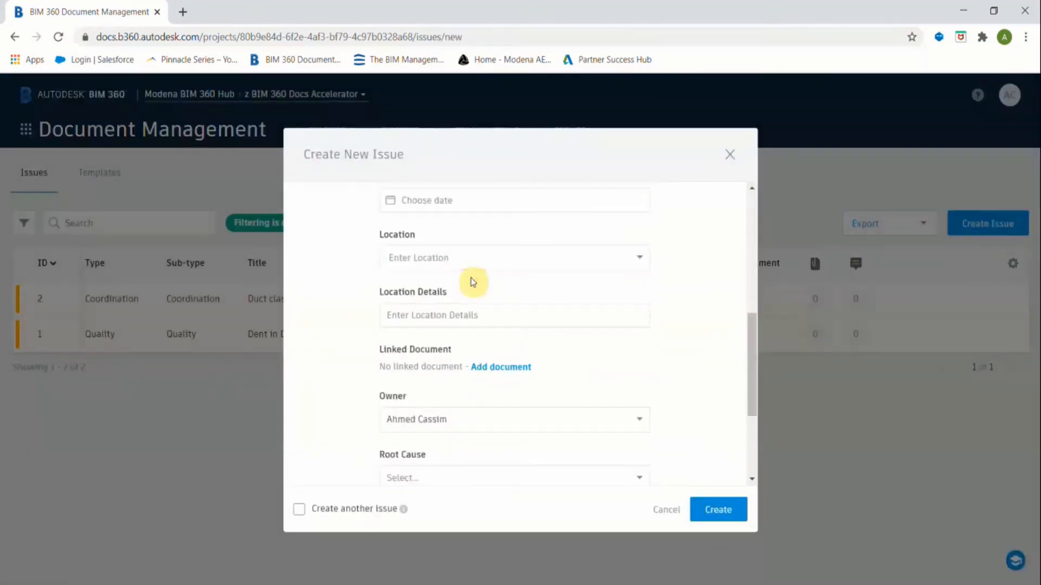
{"action": "scroll", "coordinate": [430, 432], "scroll_direction": "down", "scroll_amount": 3}
{"action": "scroll", "coordinate": [434, 434], "scroll_direction": "up", "scroll_amount": 10}
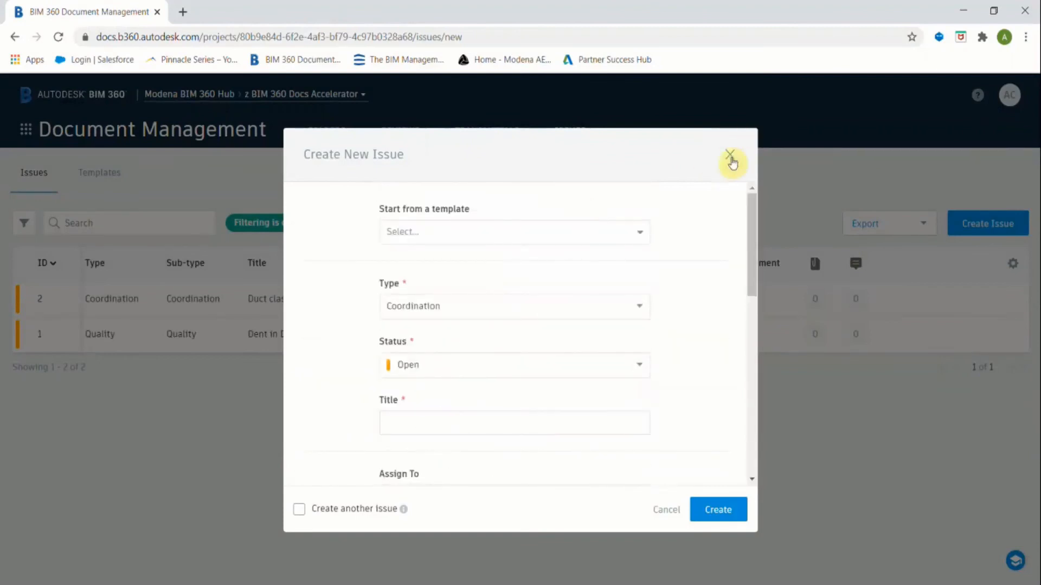
{"action": "left_click", "coordinate": [731, 160]}
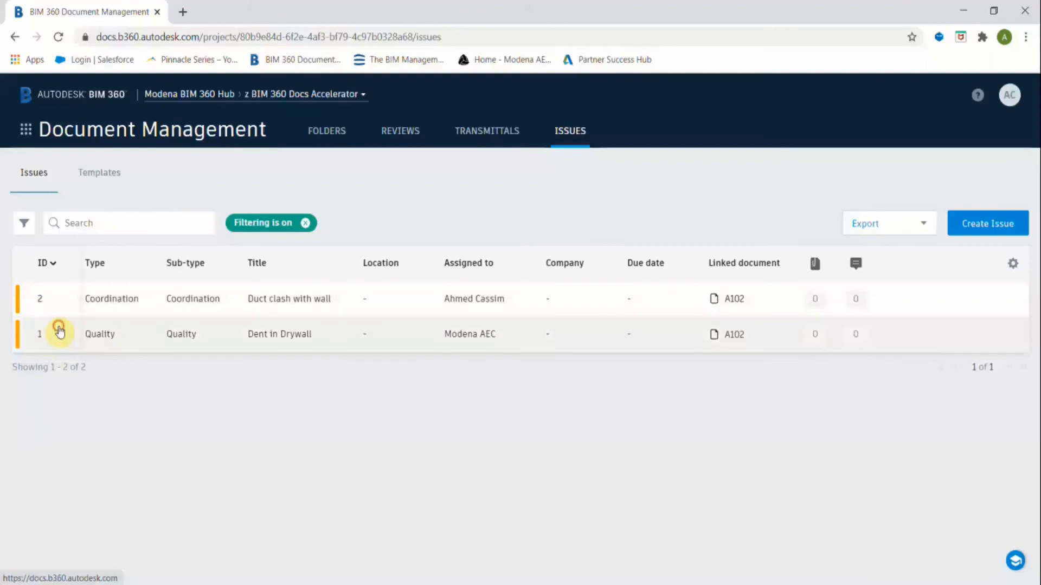
{"action": "left_click", "coordinate": [60, 332]}
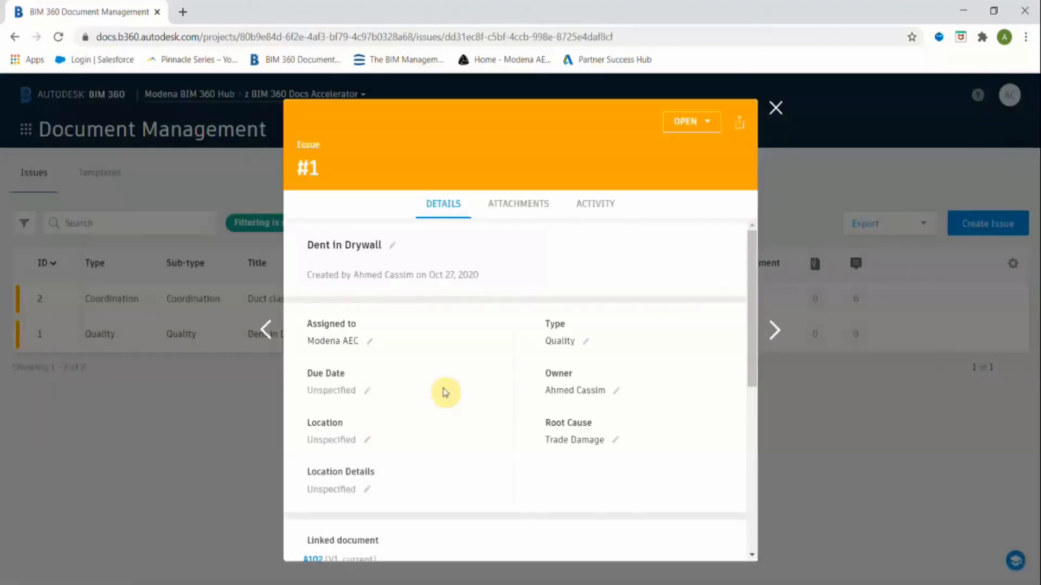
Set issue #1 Dent in Drywall to Work completed, confirm with Done, and close its details.
{"action": "left_click", "coordinate": [695, 125]}
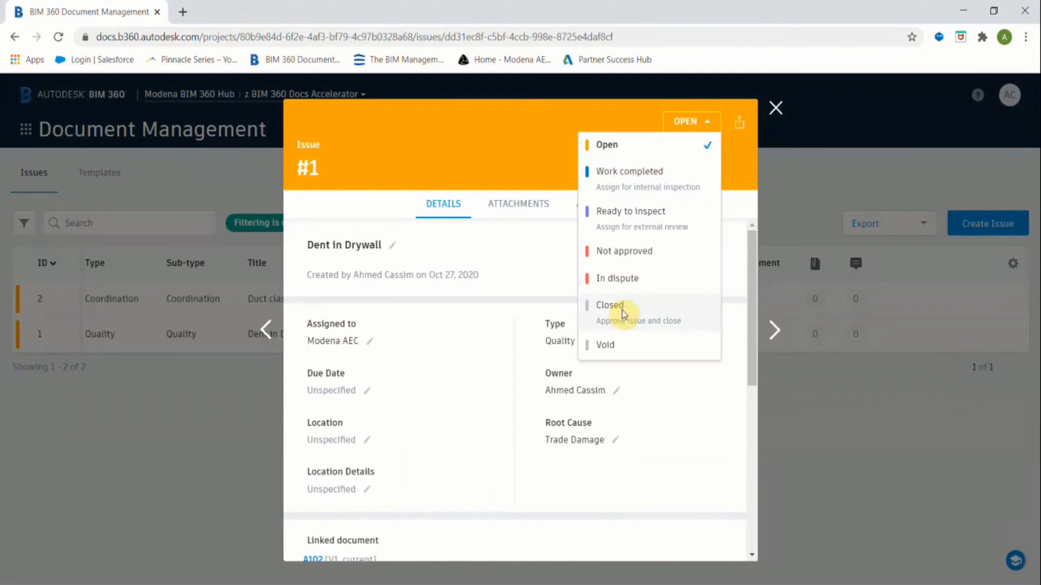
{"action": "left_click", "coordinate": [623, 313]}
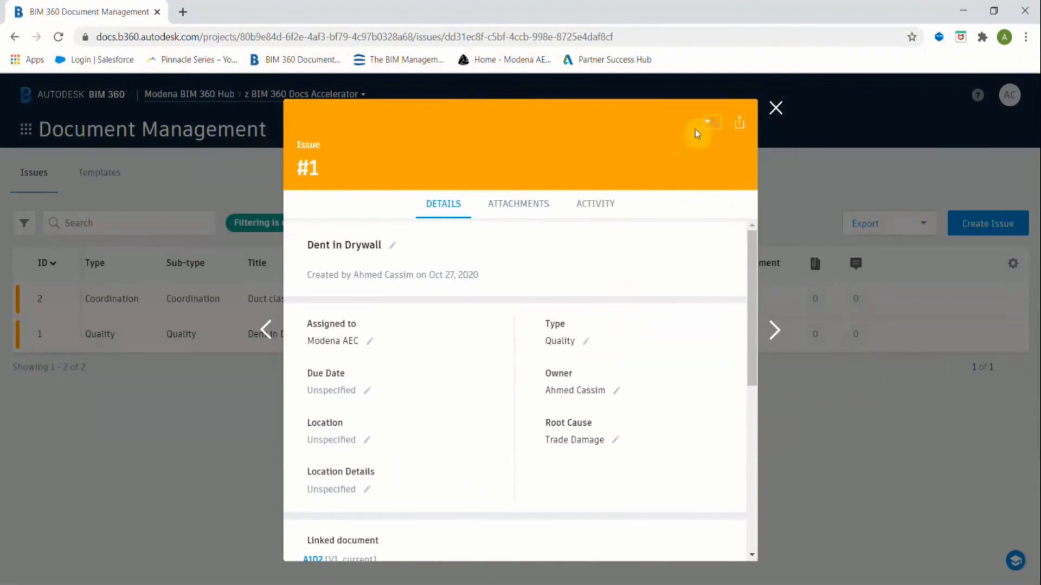
{"action": "left_click", "coordinate": [716, 124]}
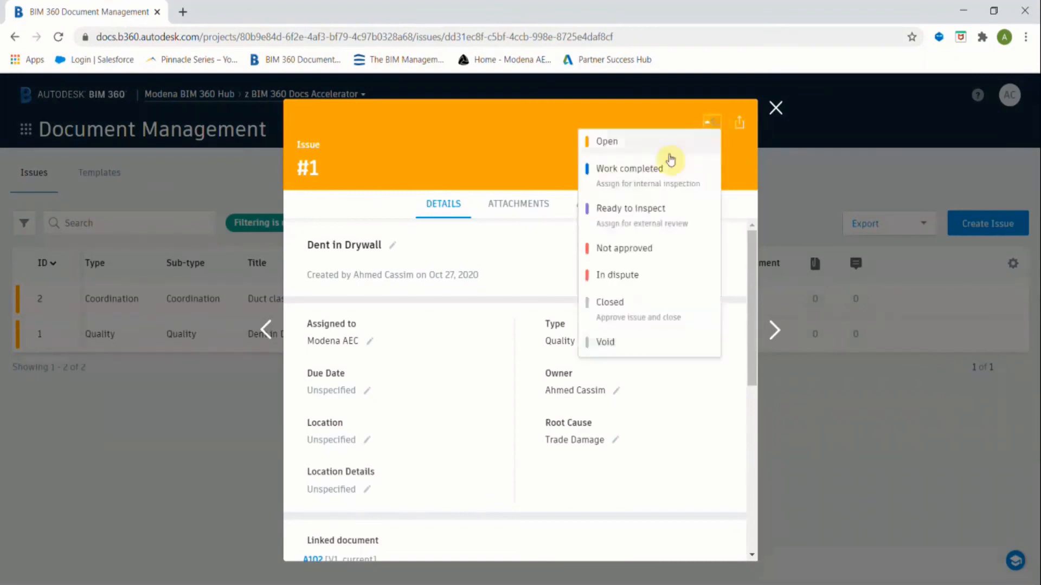
{"action": "left_click", "coordinate": [658, 167]}
{"action": "left_click", "coordinate": [541, 358]}
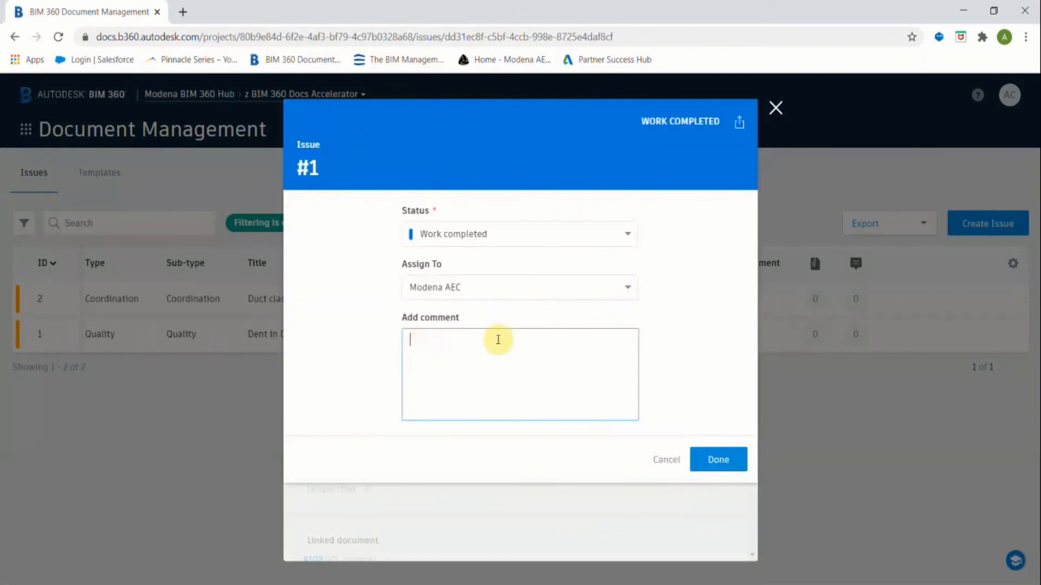
{"action": "left_click", "coordinate": [716, 459]}
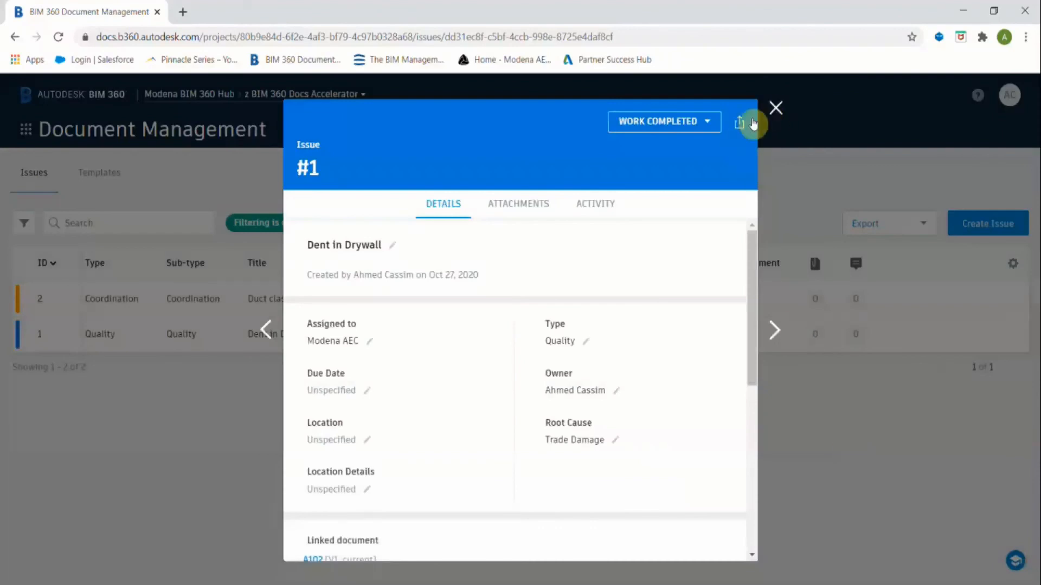
{"action": "left_click", "coordinate": [776, 109]}
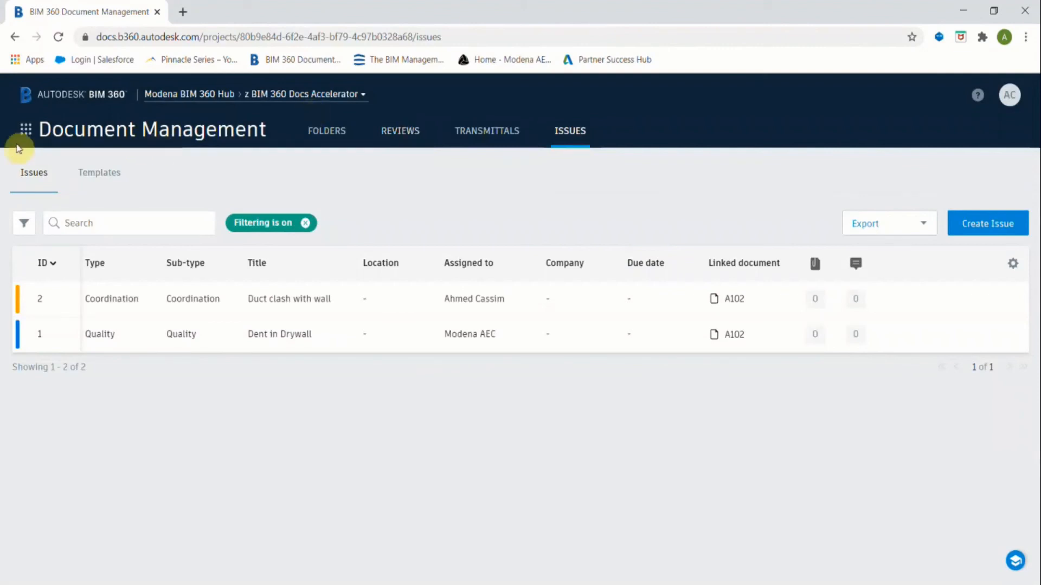
Visit the Folders Reviews page, then switch to Project Admin's Services Activity log.
{"action": "left_click", "coordinate": [25, 134]}
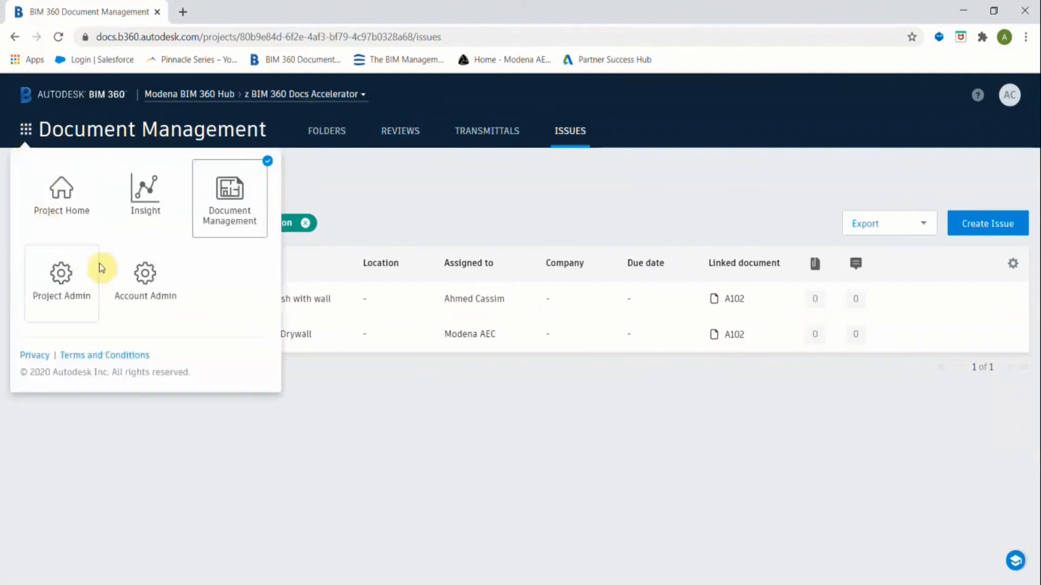
{"action": "left_click", "coordinate": [233, 200]}
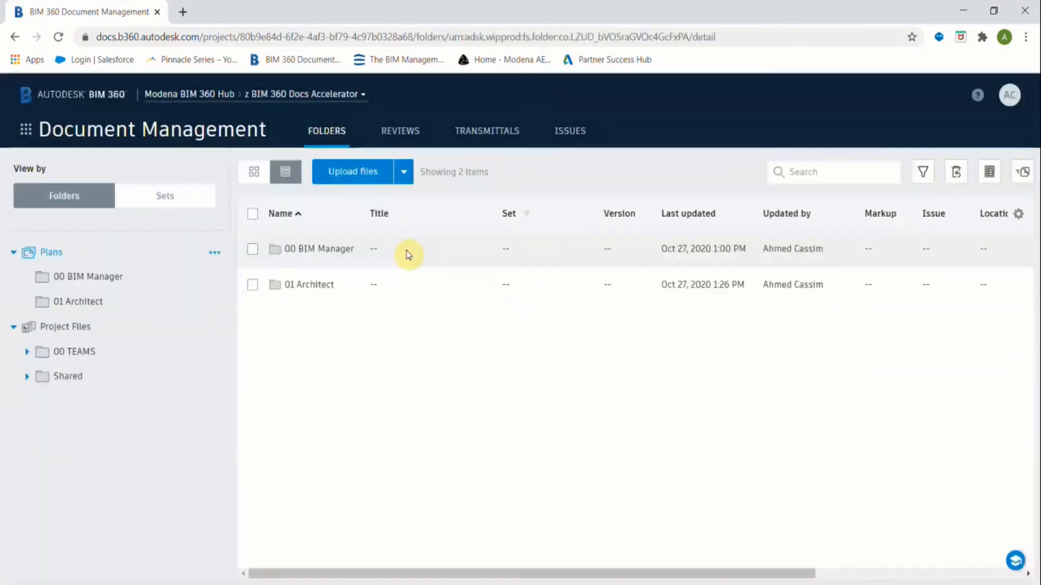
{"action": "left_click", "coordinate": [399, 133]}
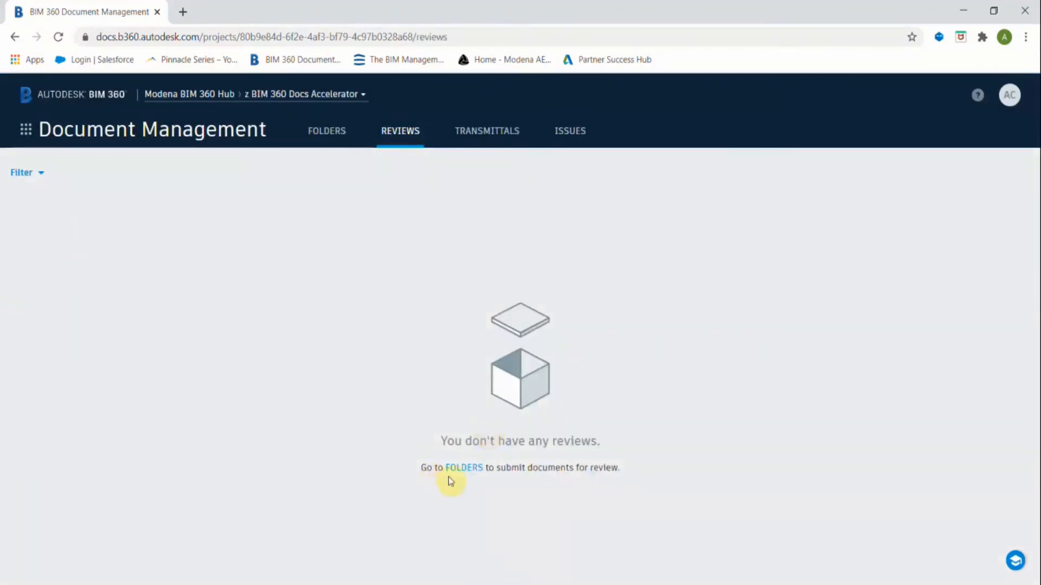
{"action": "left_click", "coordinate": [25, 130]}
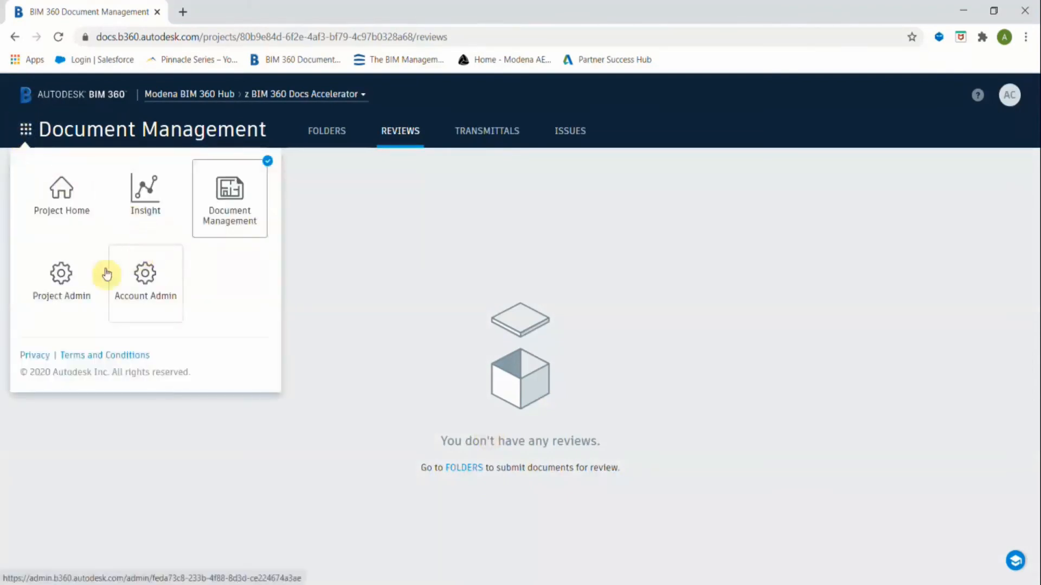
{"action": "left_click", "coordinate": [72, 289]}
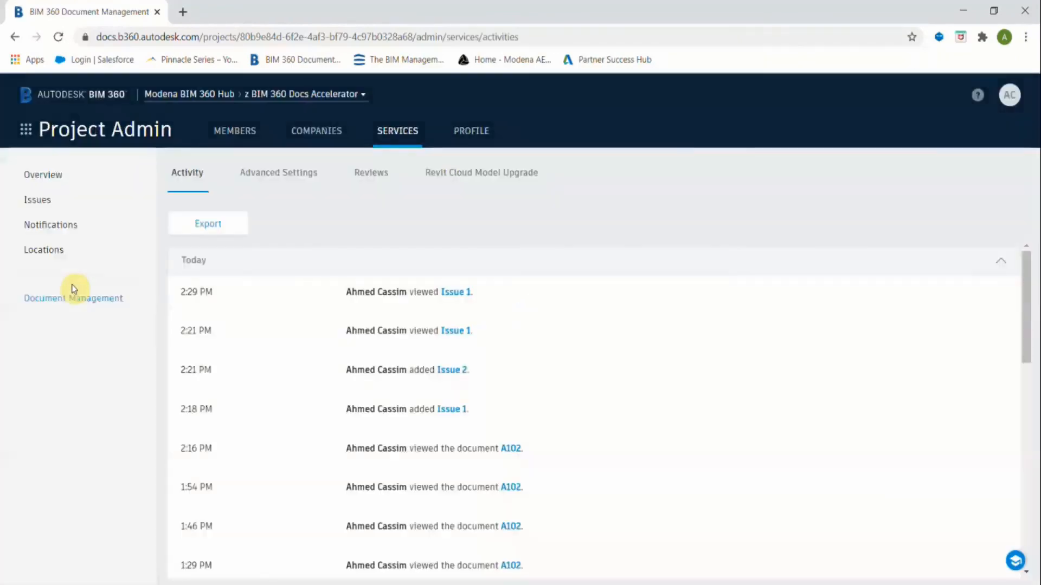
Under Reviews settings, create an approval workflow from the One Step Approval template and continue.
{"action": "left_click", "coordinate": [370, 173]}
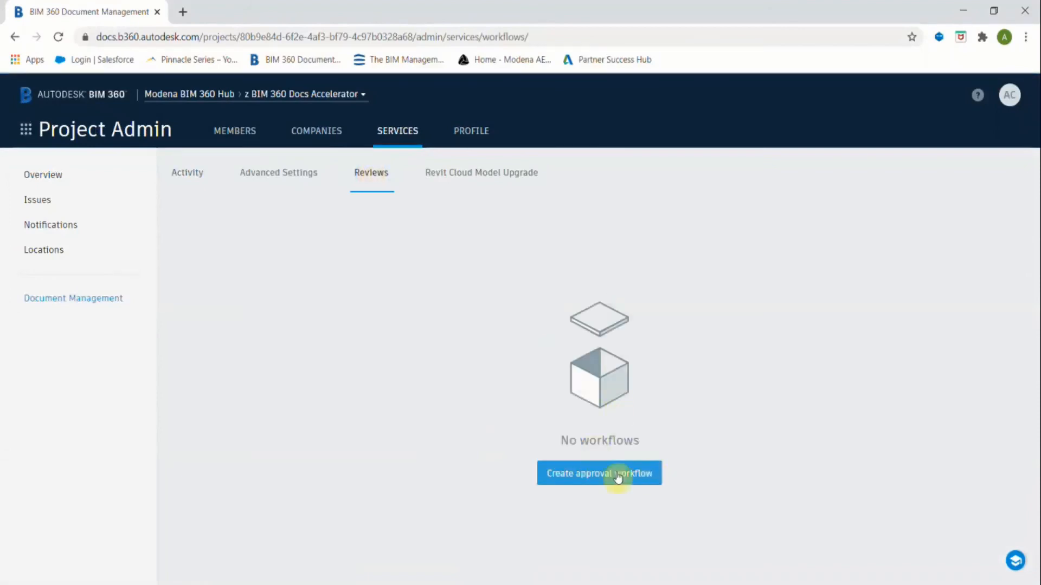
{"action": "left_click", "coordinate": [621, 476]}
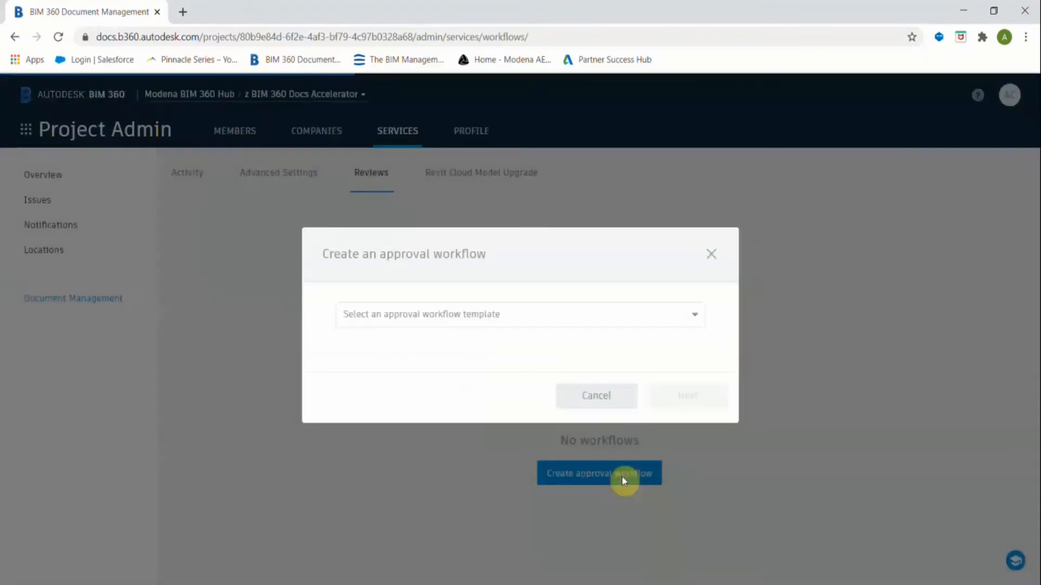
{"action": "left_click", "coordinate": [539, 318]}
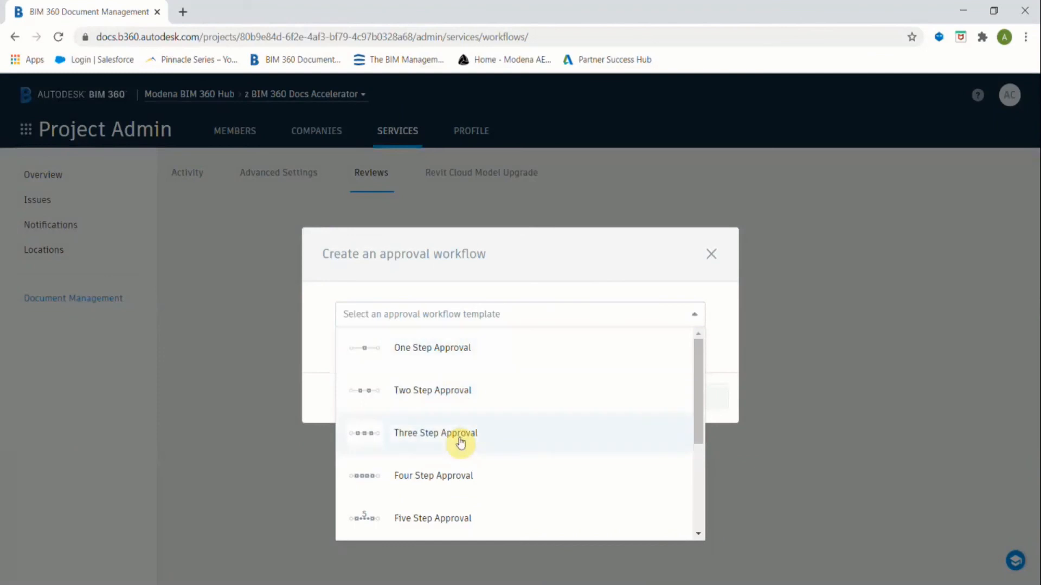
{"action": "left_click", "coordinate": [429, 350]}
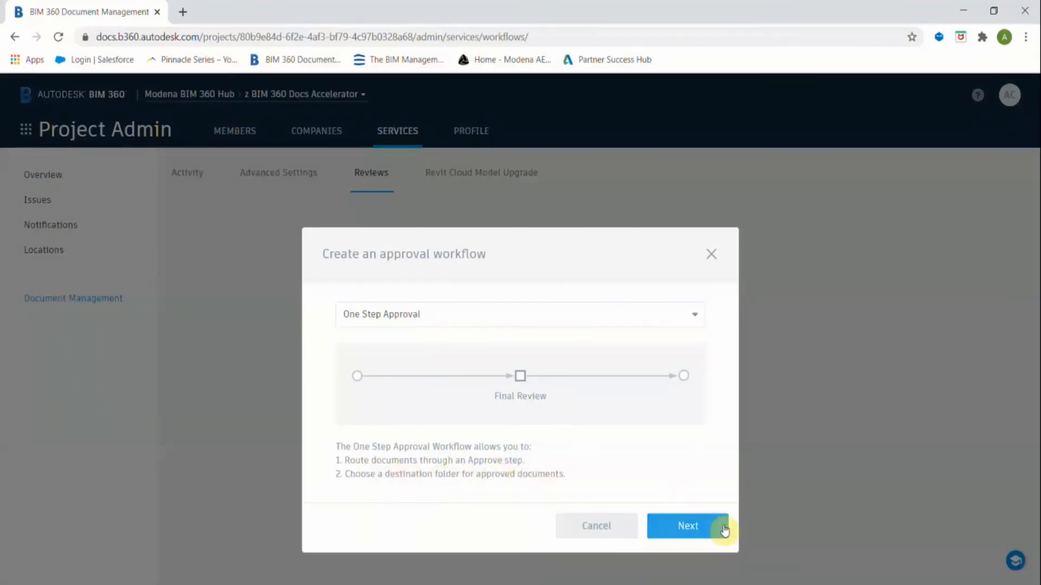
{"action": "left_click", "coordinate": [706, 526]}
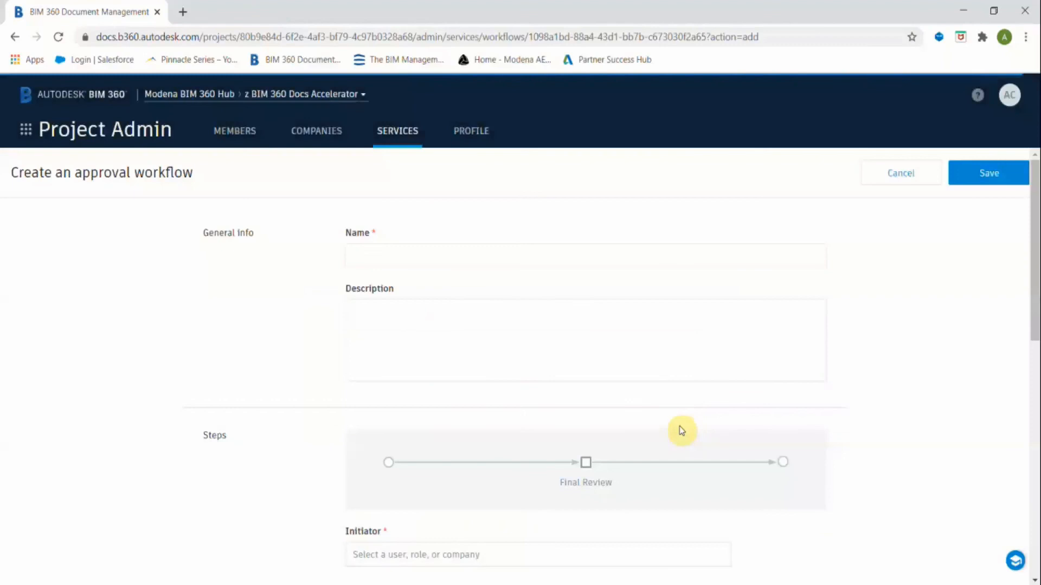
Name the workflow 'One Step Approval' and paste in its routing and destination-folder description.
{"action": "left_click", "coordinate": [464, 260]}
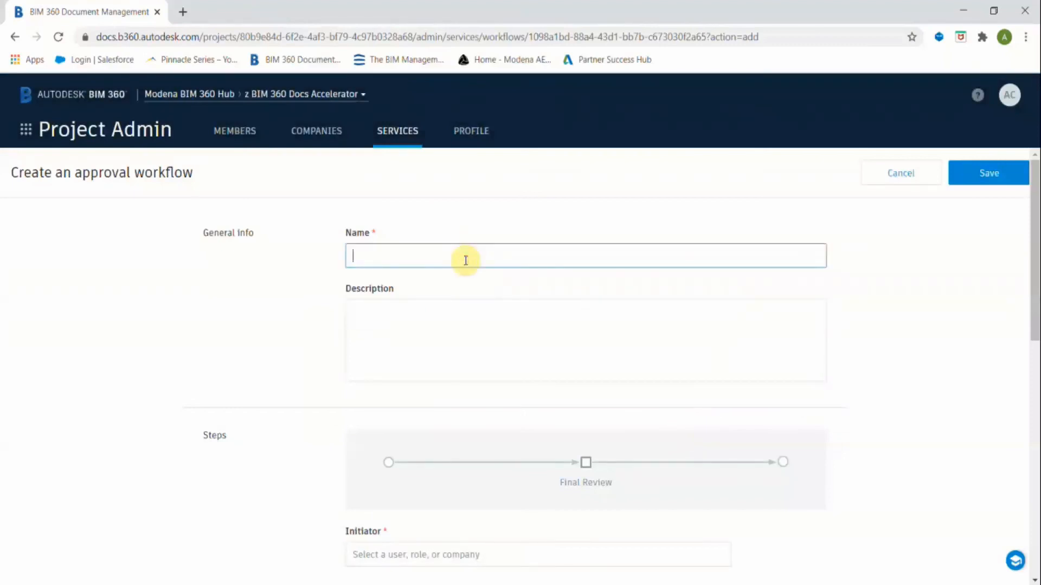
{"action": "type", "text": "One Step Approval"}
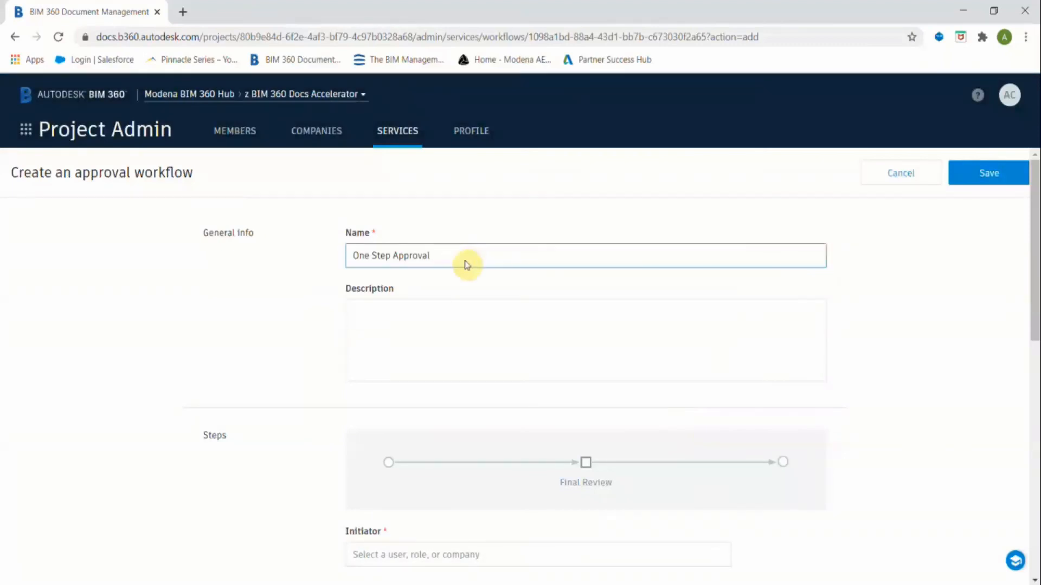
{"action": "left_click", "coordinate": [841, 584]}
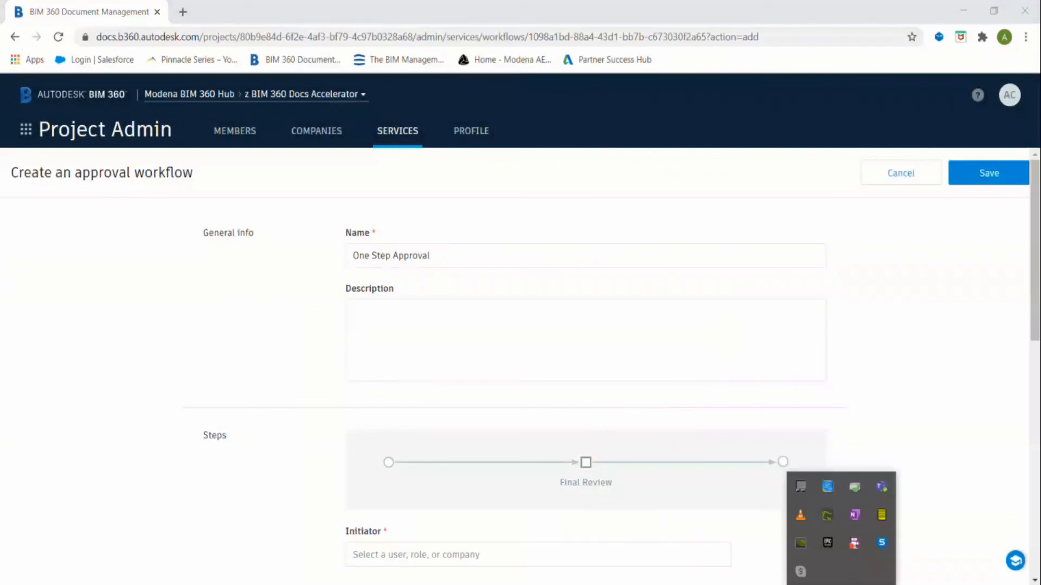
{"action": "left_click", "coordinate": [842, 584]}
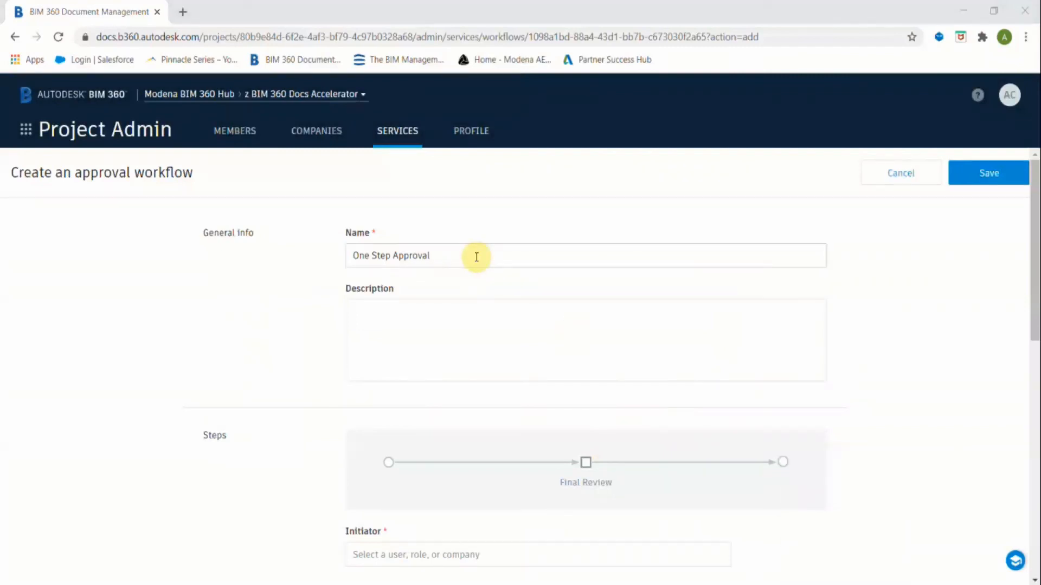
{"action": "left_click", "coordinate": [447, 332]}
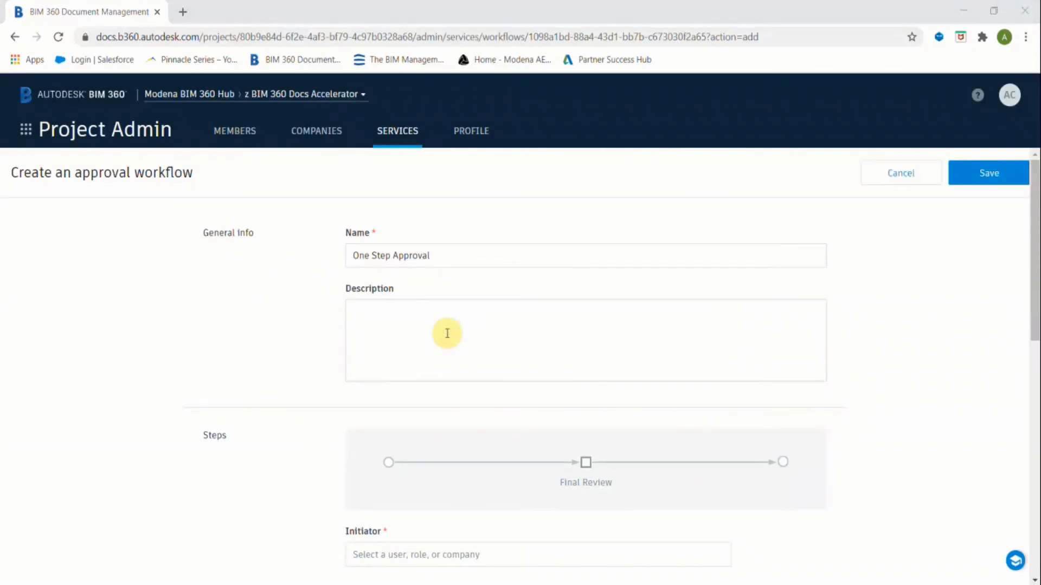
{"action": "type", "text": "One step approval allows you to: 1. Route documents through an Approve step. 2. Choose a Destination folder for Approved documents."}
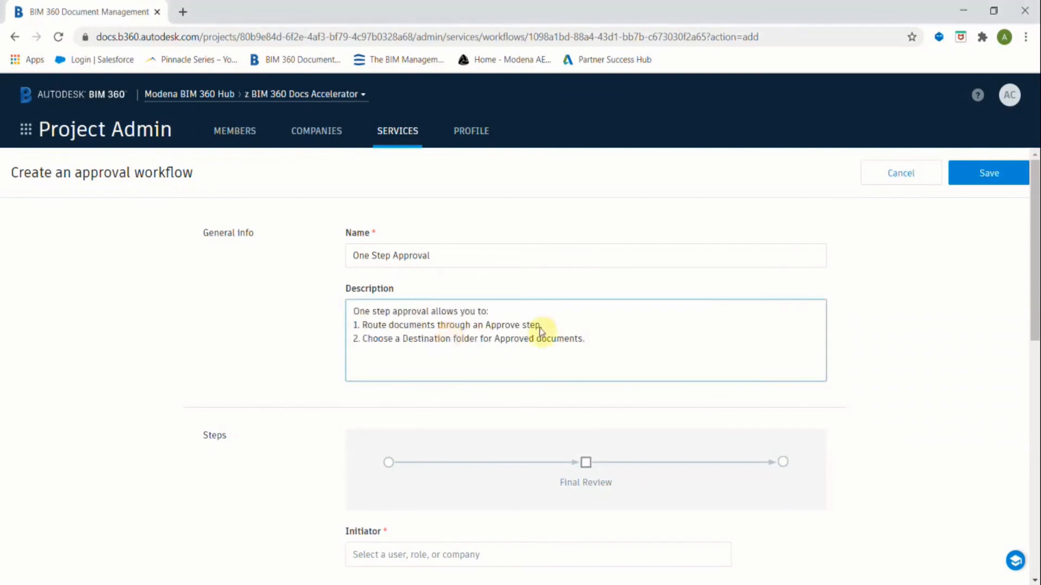
{"action": "scroll", "coordinate": [605, 341], "scroll_direction": "down", "scroll_amount": 5}
{"action": "scroll", "coordinate": [609, 339], "scroll_direction": "up", "scroll_amount": 3}
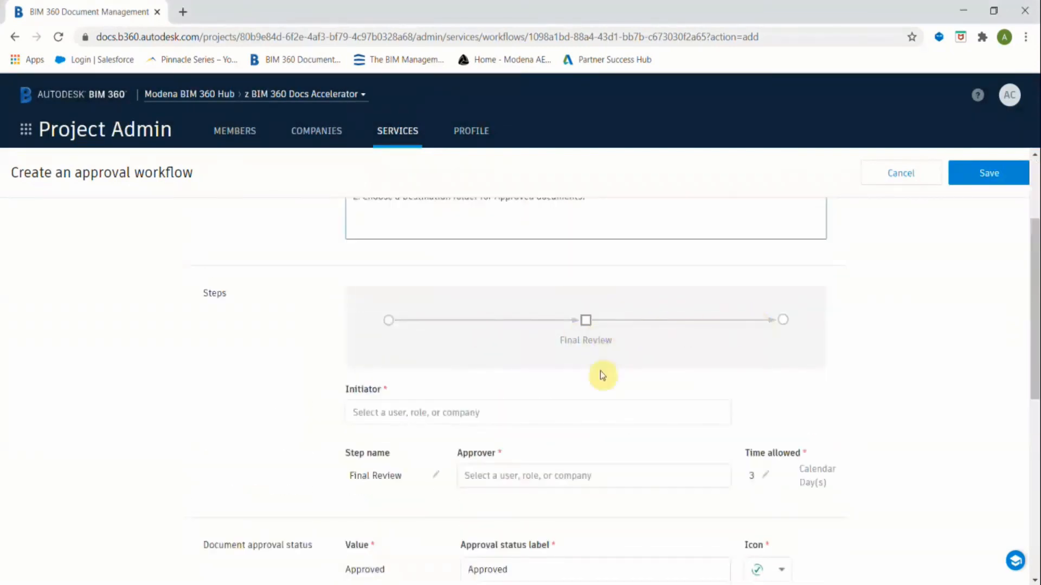
{"action": "scroll", "coordinate": [556, 388], "scroll_direction": "down", "scroll_amount": 1}
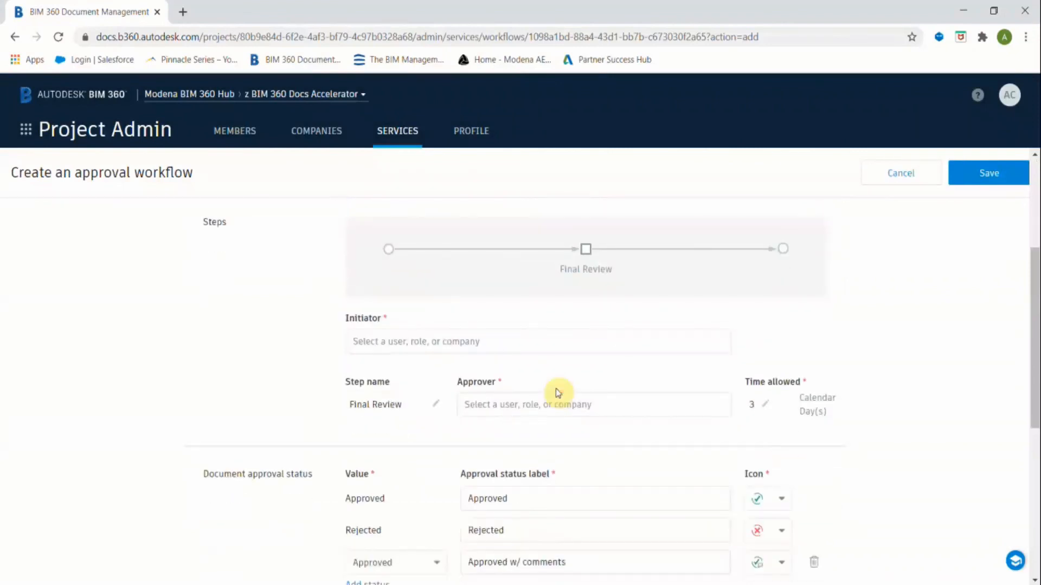
Assign the same project member as Initiator and as Final Review Approver.
{"action": "left_click", "coordinate": [489, 340]}
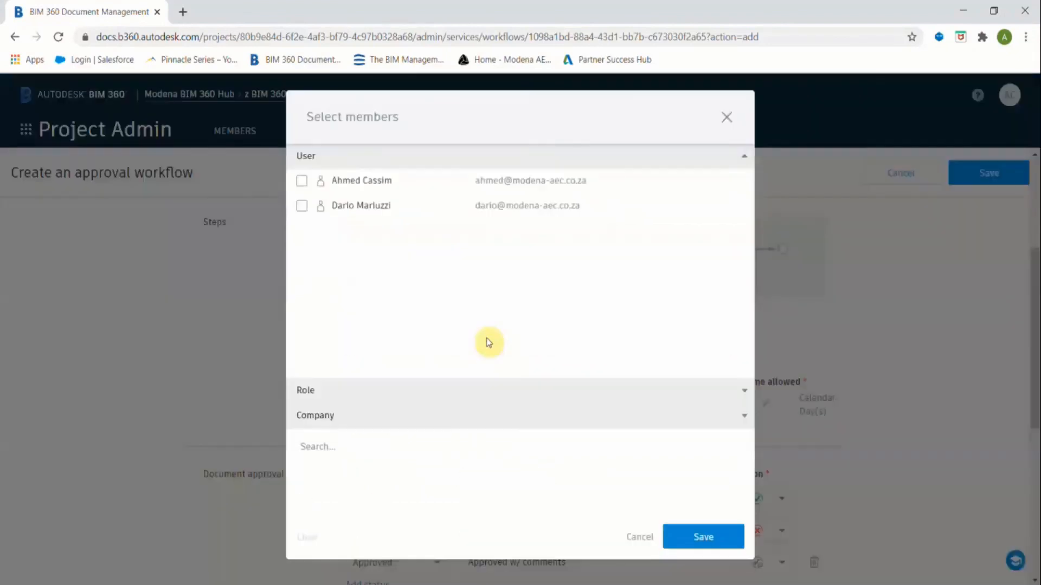
{"action": "left_click", "coordinate": [302, 185]}
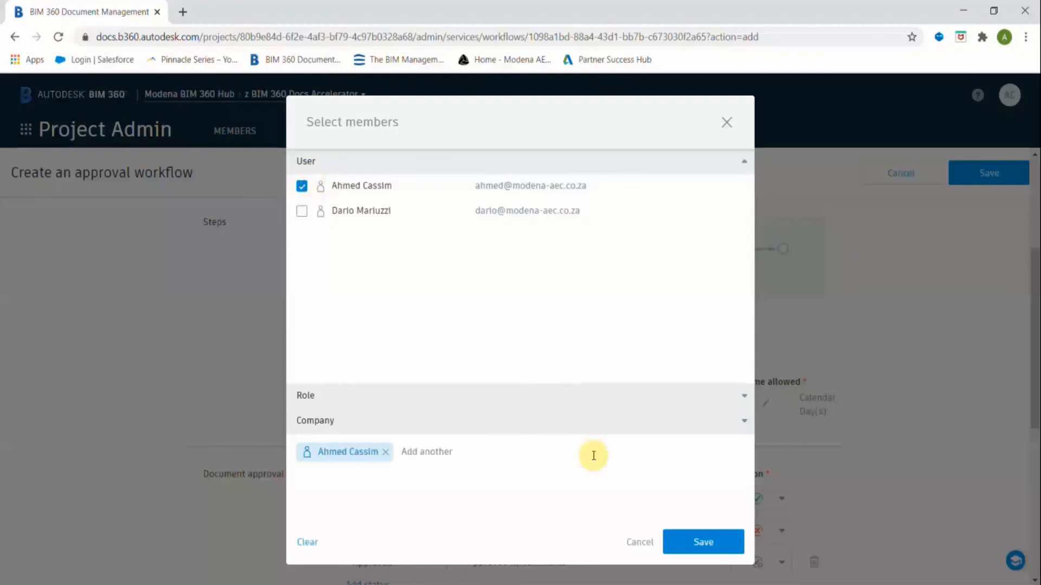
{"action": "left_click", "coordinate": [692, 542]}
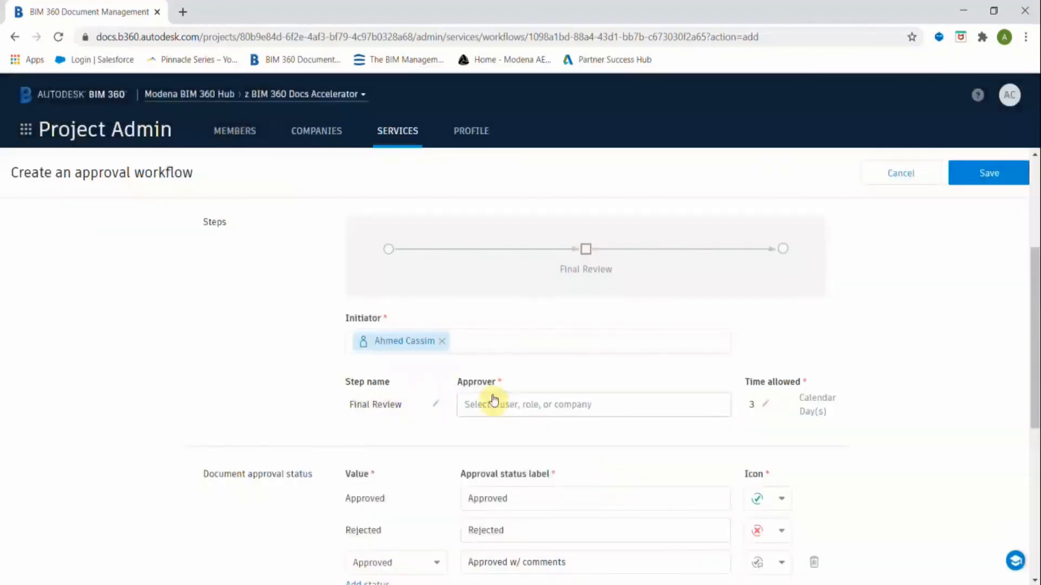
{"action": "left_click", "coordinate": [497, 405]}
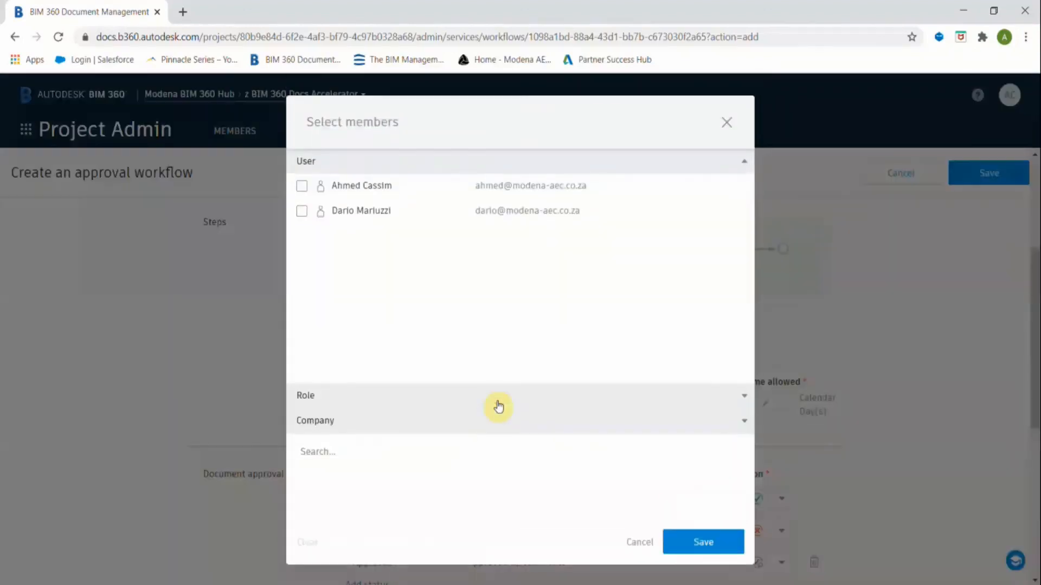
{"action": "left_click", "coordinate": [302, 185]}
{"action": "left_click", "coordinate": [703, 542]}
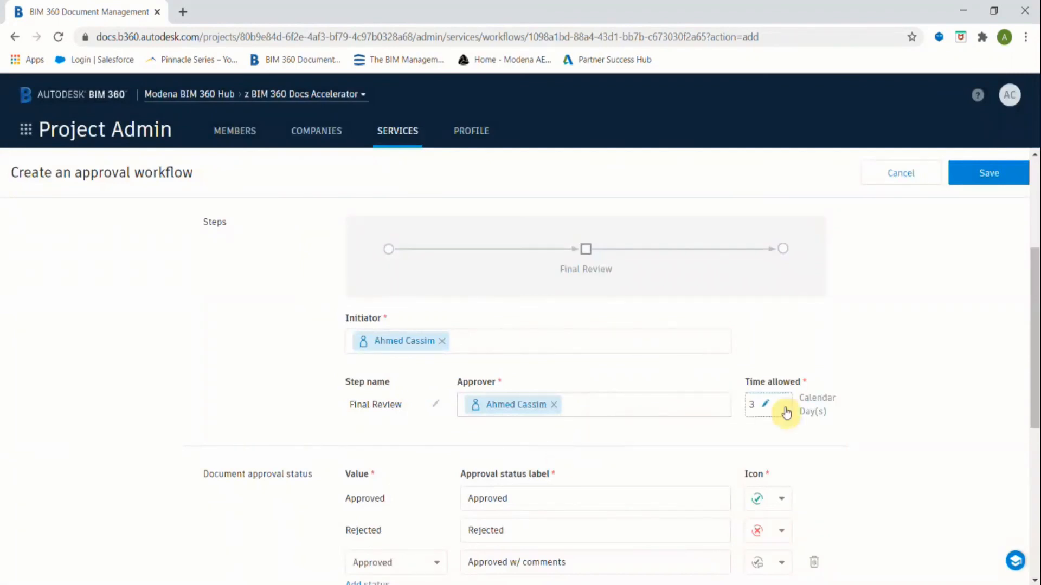
Save the One Step Approval workflow and check its actions in the Reviews list.
{"action": "scroll", "coordinate": [616, 406], "scroll_direction": "down", "scroll_amount": 3}
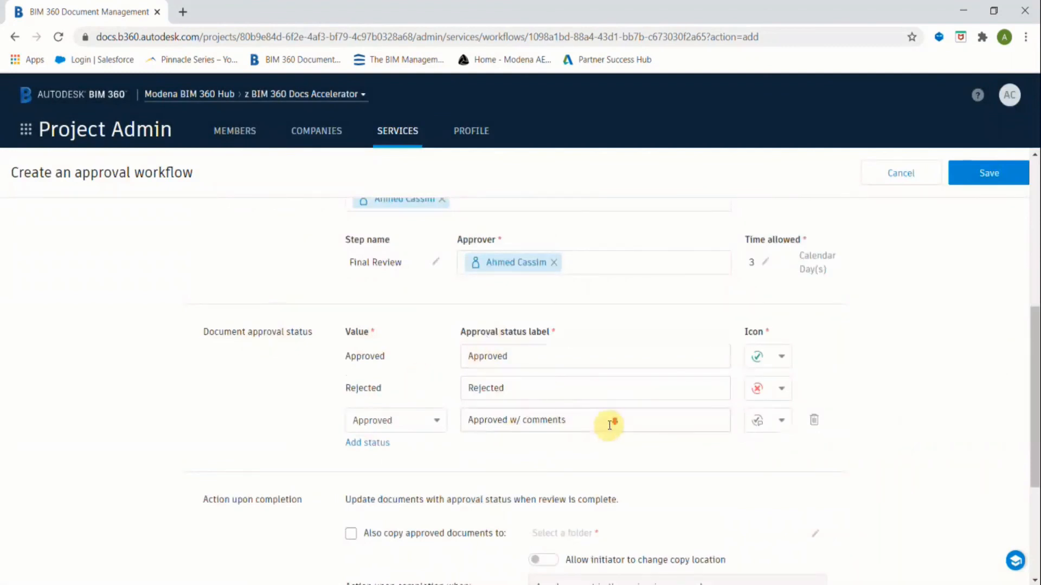
{"action": "scroll", "coordinate": [609, 425], "scroll_direction": "down", "scroll_amount": 4}
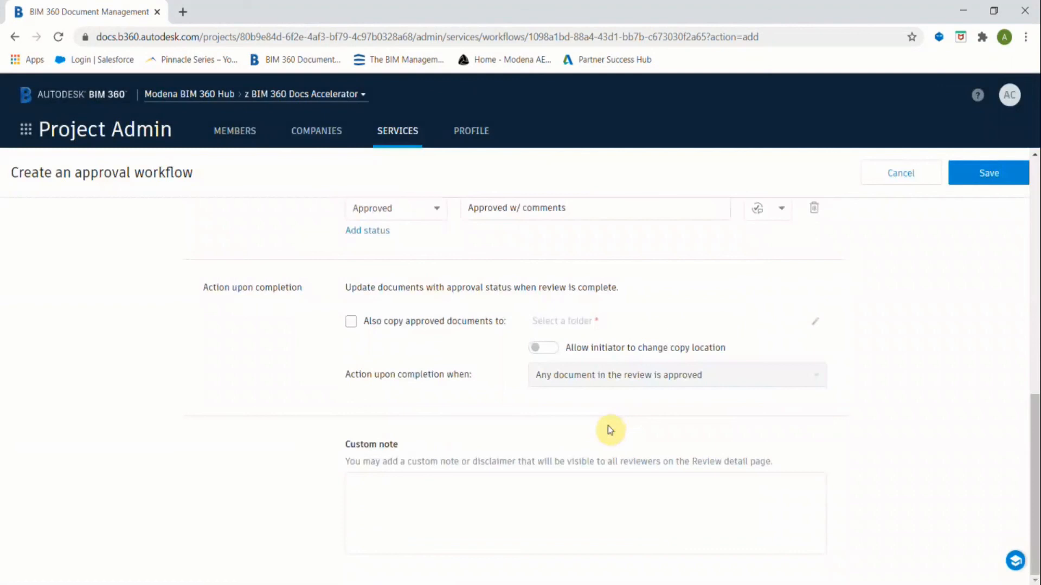
{"action": "scroll", "coordinate": [618, 430], "scroll_direction": "up", "scroll_amount": 1}
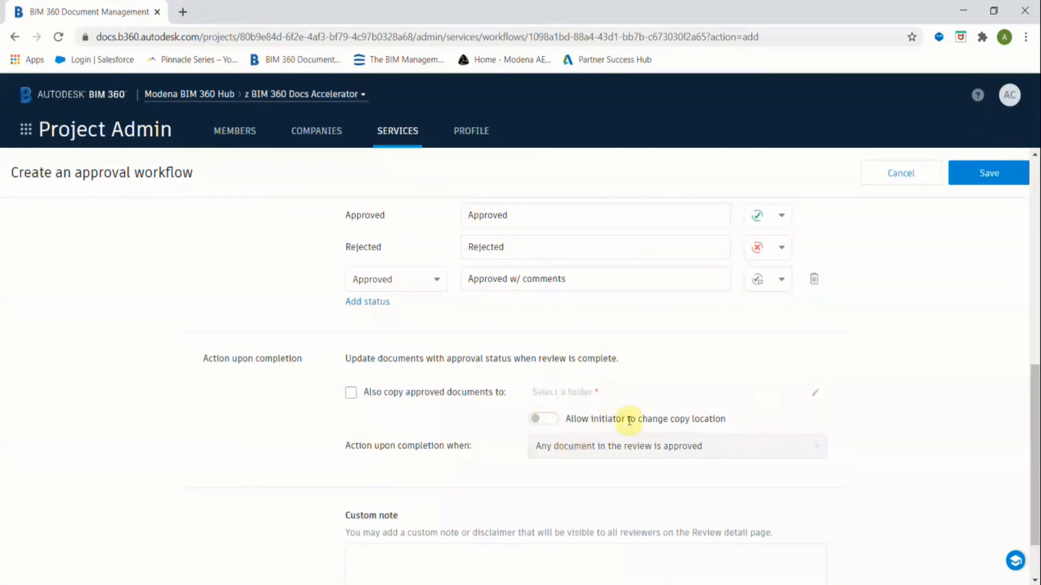
{"action": "scroll", "coordinate": [461, 441], "scroll_direction": "down", "scroll_amount": 1}
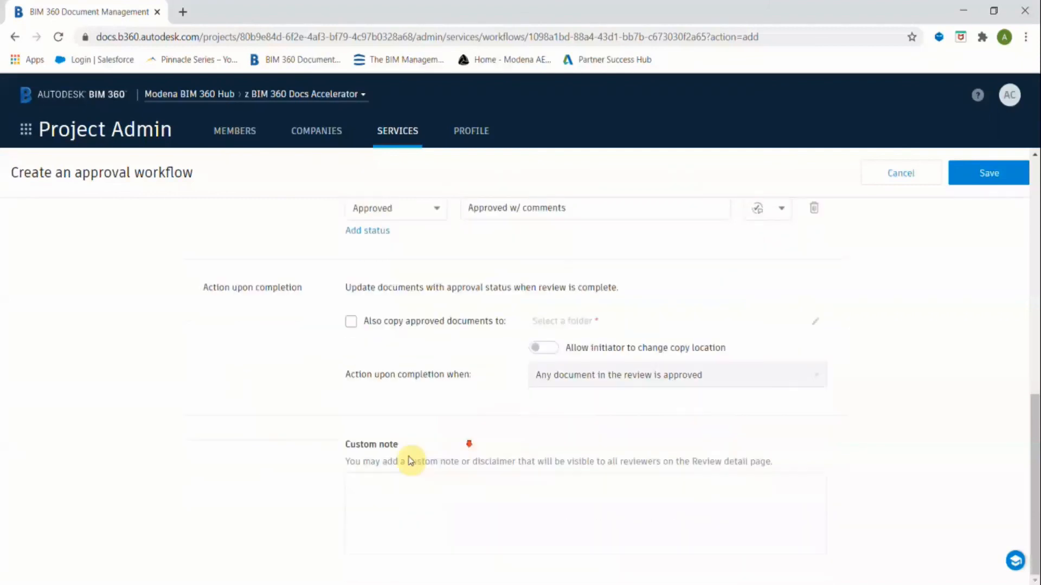
{"action": "left_click", "coordinate": [1000, 174]}
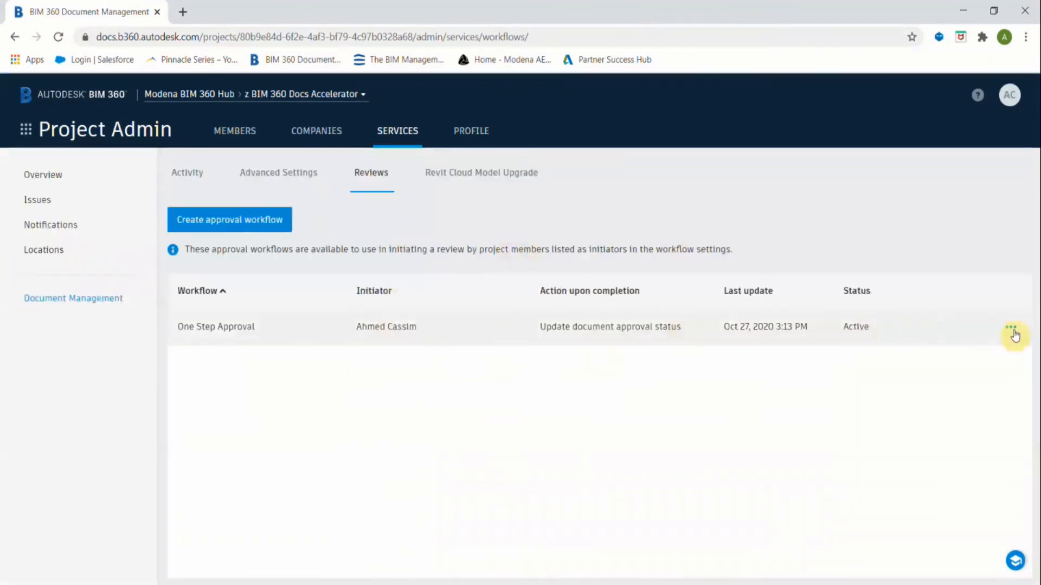
{"action": "left_click", "coordinate": [1011, 329]}
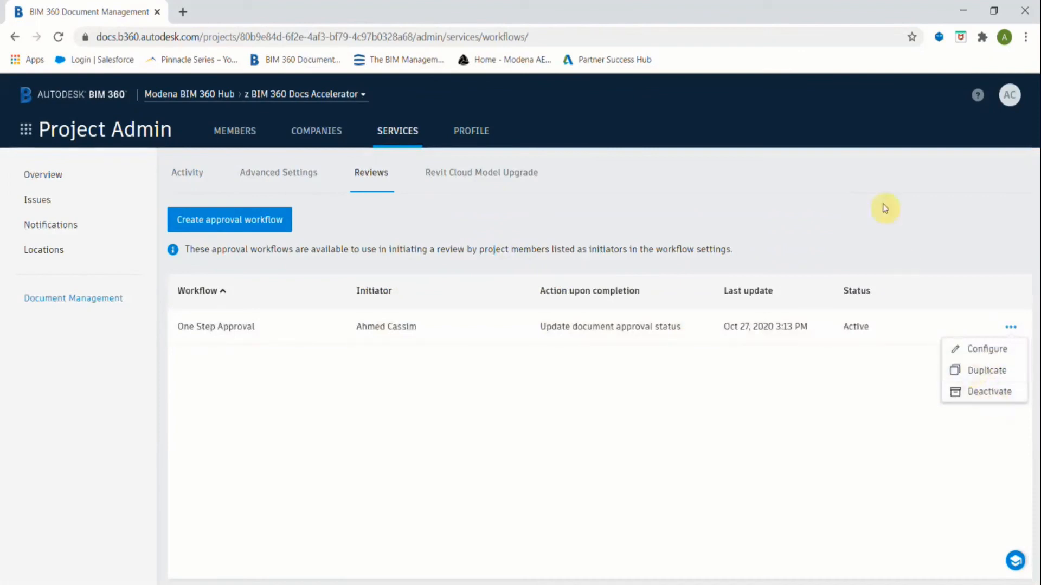
{"action": "left_click", "coordinate": [26, 129]}
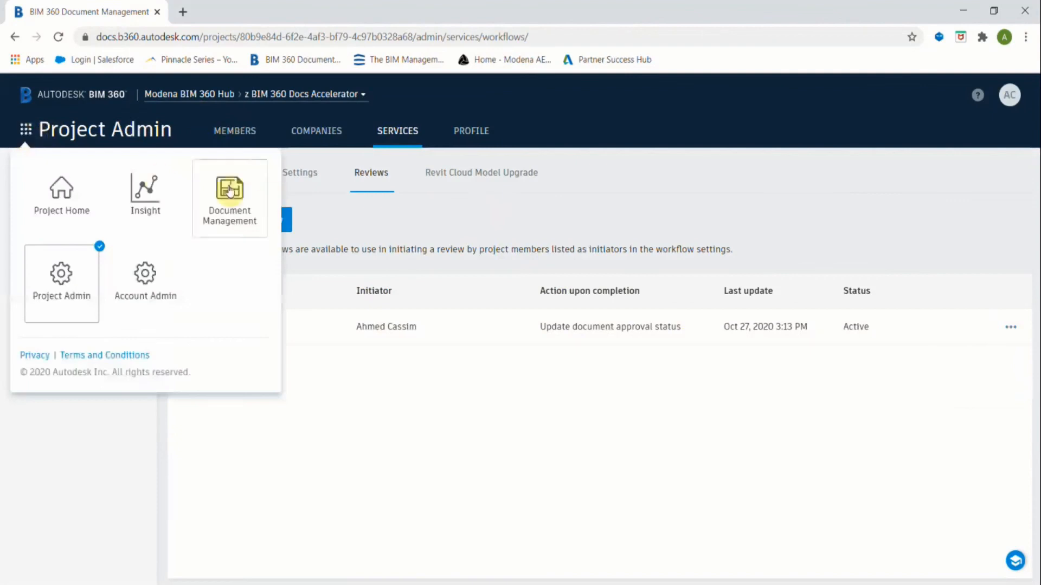
In Document Management's 01 Architect folder, select sheet A104 and choose Submit for review.
{"action": "left_click", "coordinate": [229, 196]}
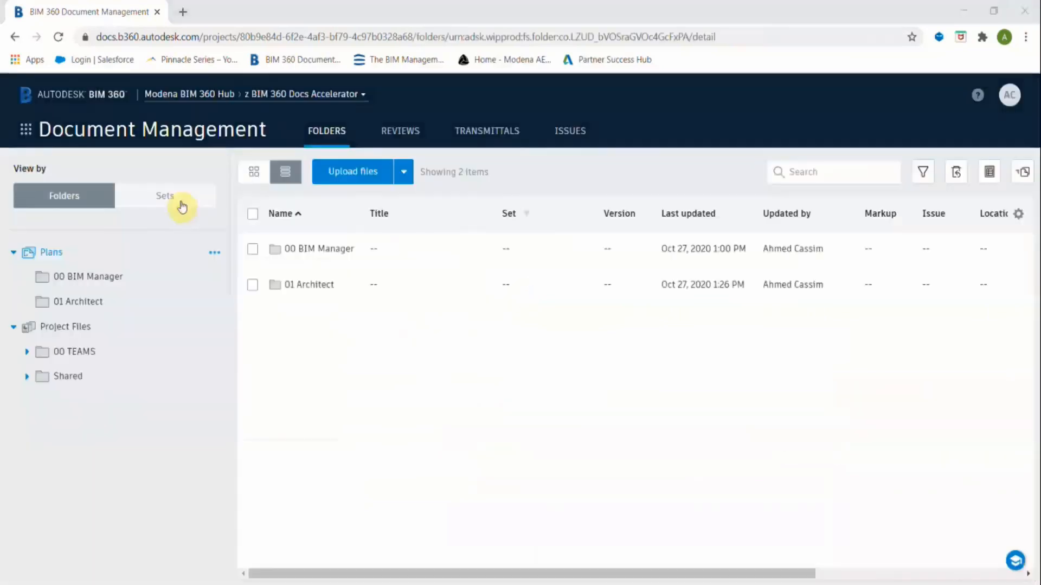
{"action": "left_click", "coordinate": [306, 289]}
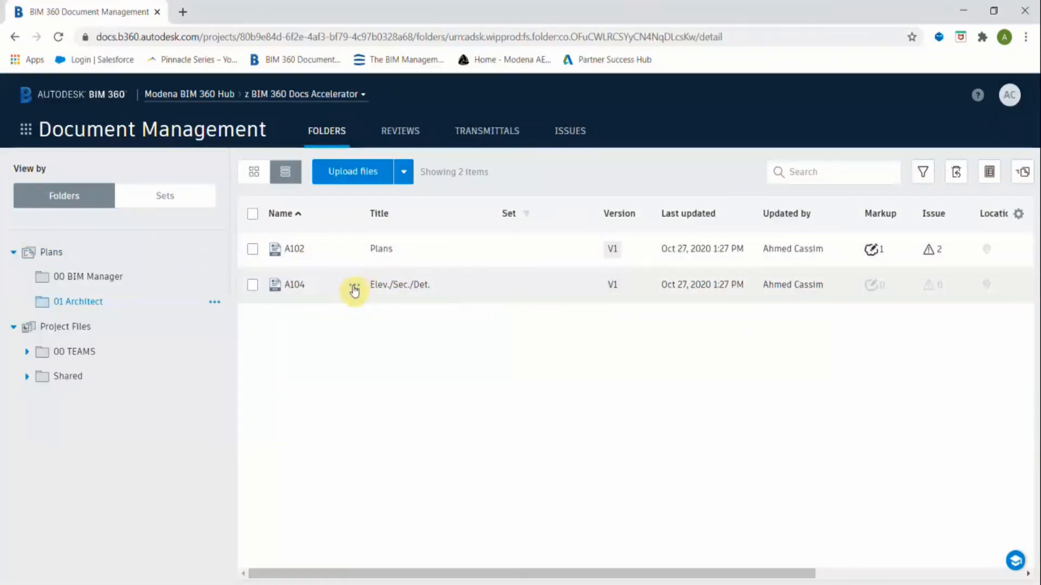
{"action": "left_click", "coordinate": [252, 285]}
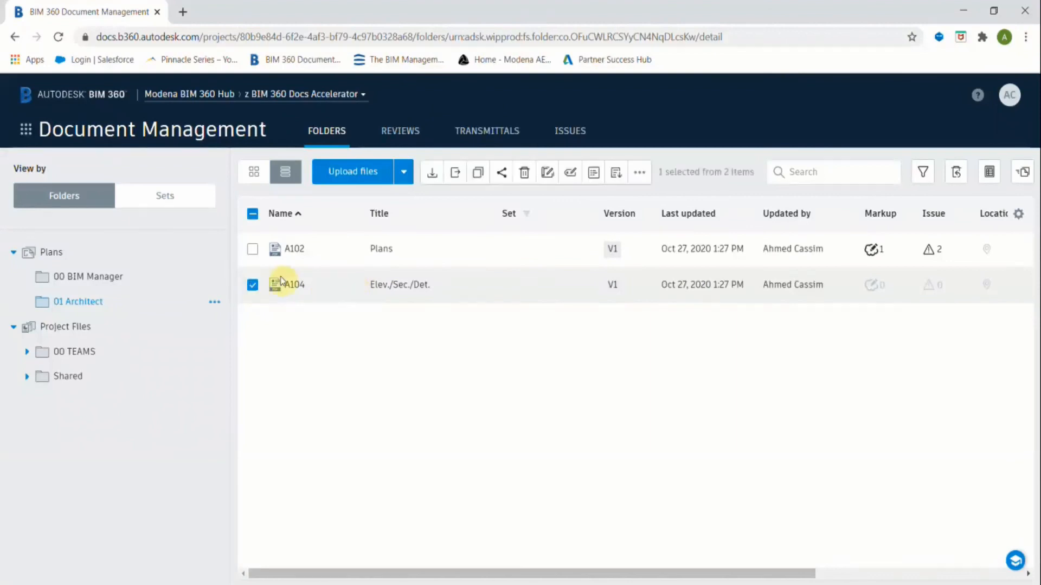
{"action": "left_click", "coordinate": [635, 174]}
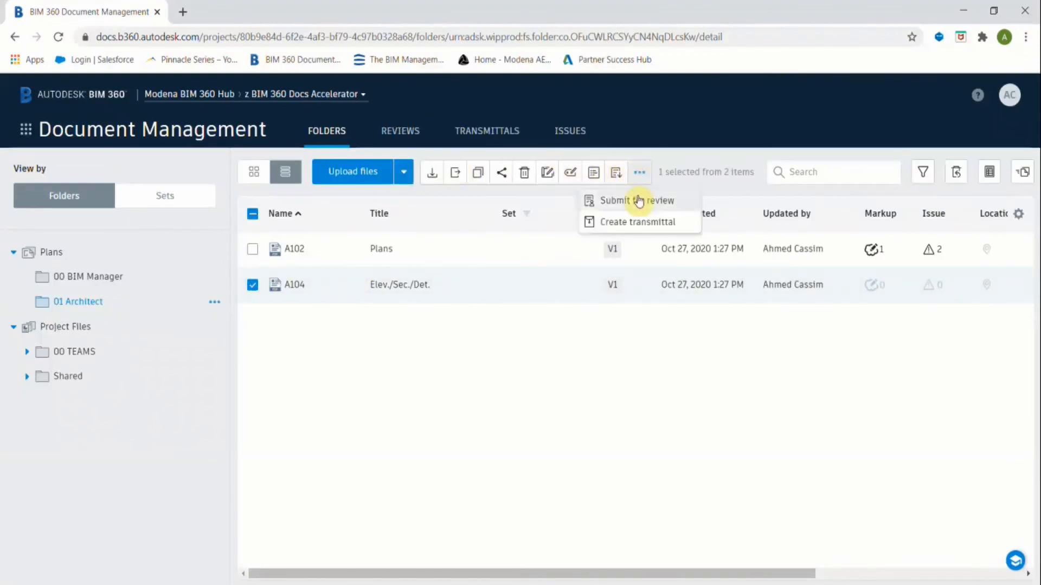
{"action": "left_click", "coordinate": [355, 284]}
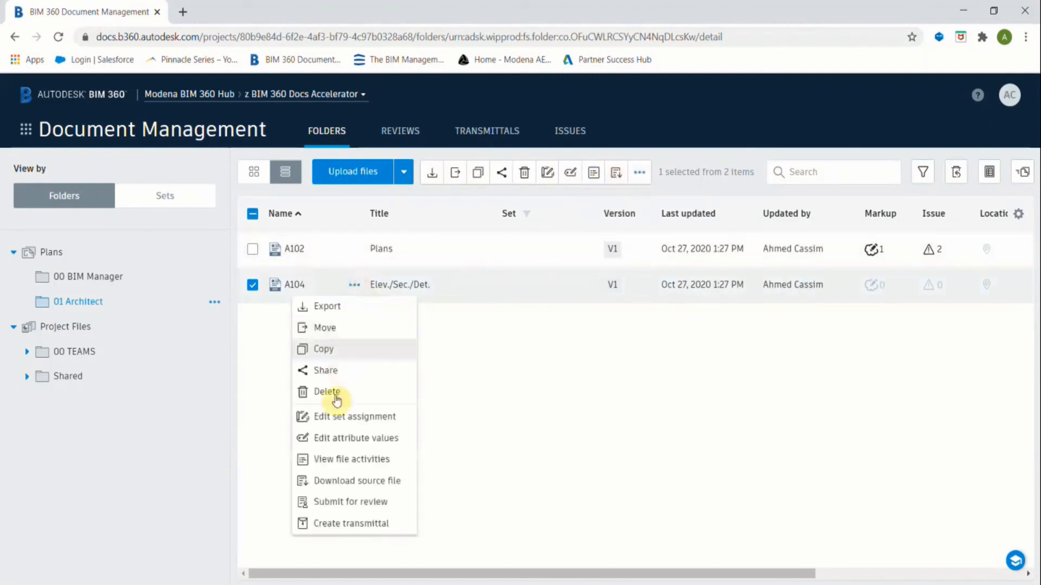
{"action": "left_click", "coordinate": [342, 501]}
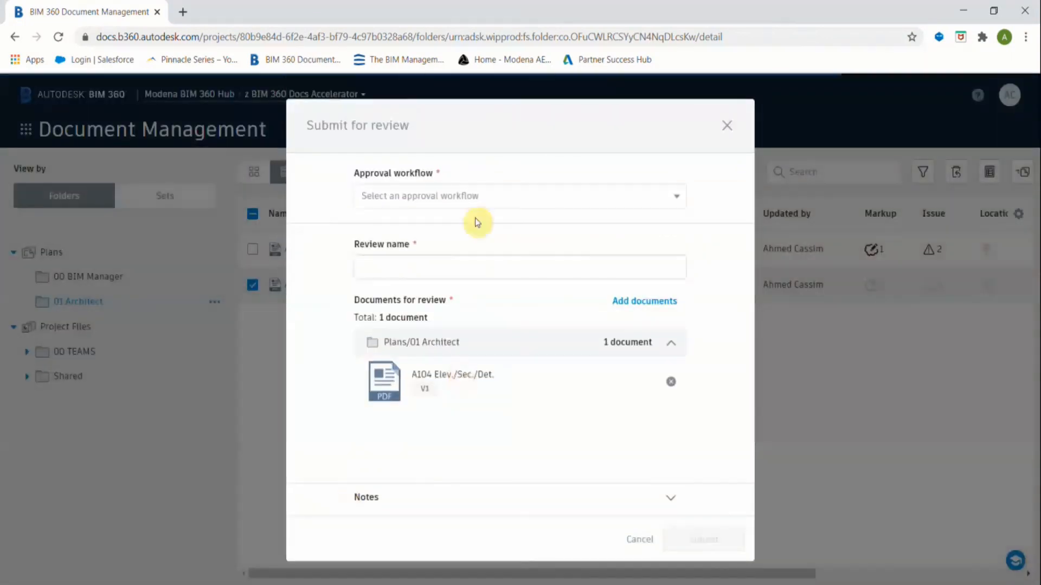
Submit A104 under the One Step Approval workflow, send the notification, and view the Reviews list.
{"action": "left_click", "coordinate": [472, 192]}
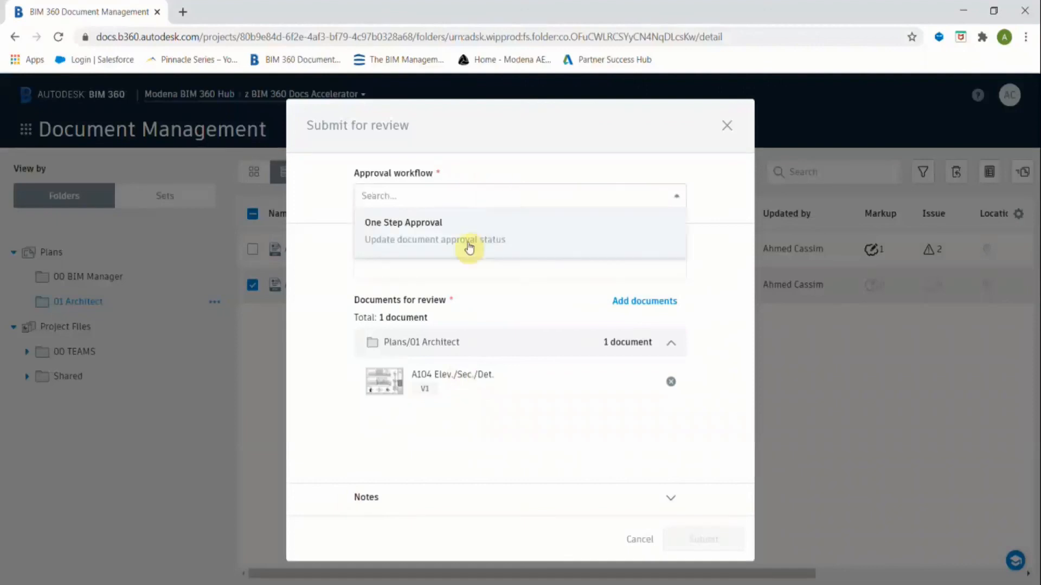
{"action": "left_click", "coordinate": [434, 231]}
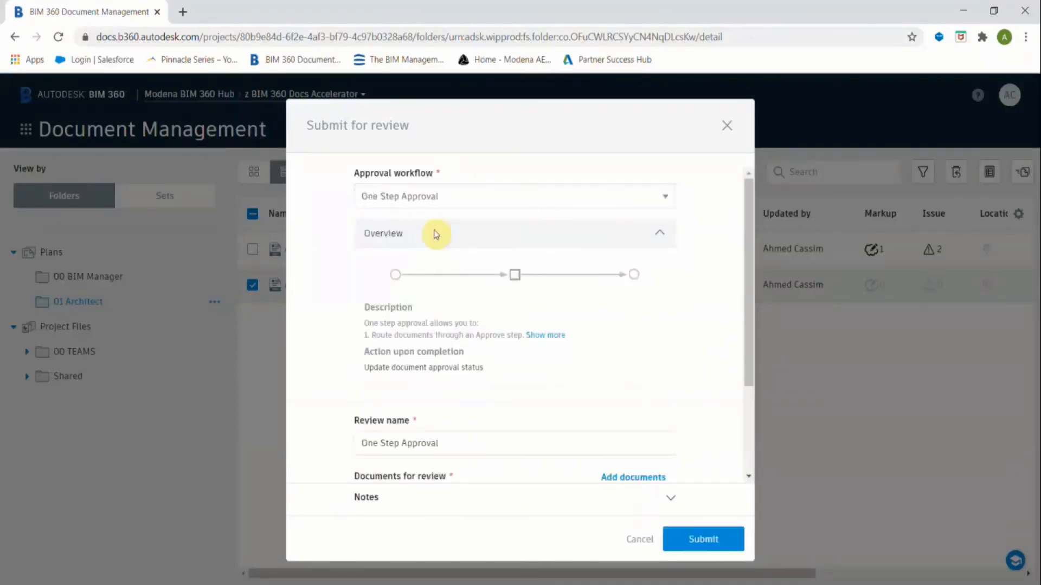
{"action": "scroll", "coordinate": [513, 313], "scroll_direction": "down", "scroll_amount": 3}
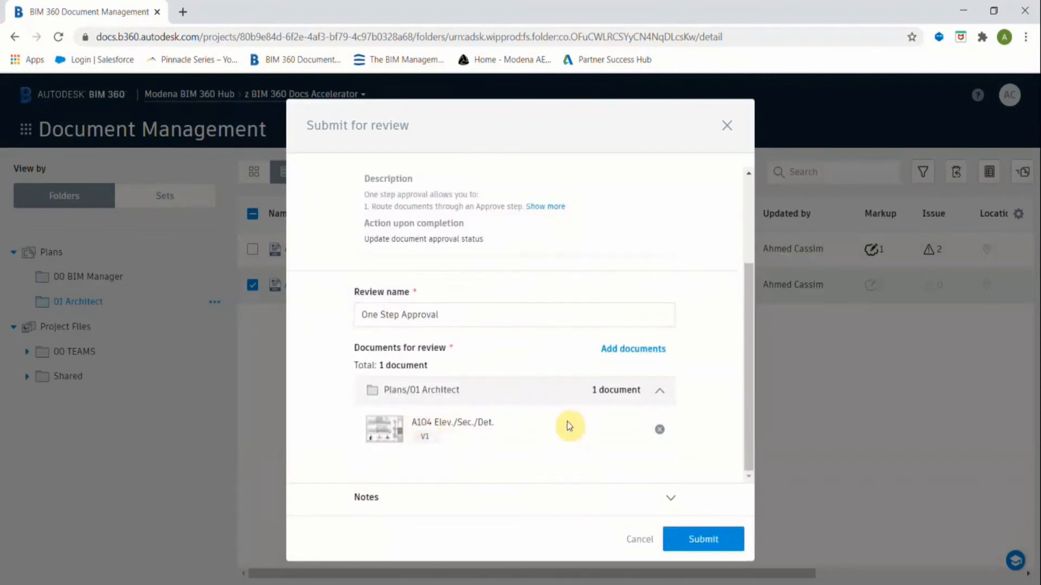
{"action": "left_click", "coordinate": [709, 540]}
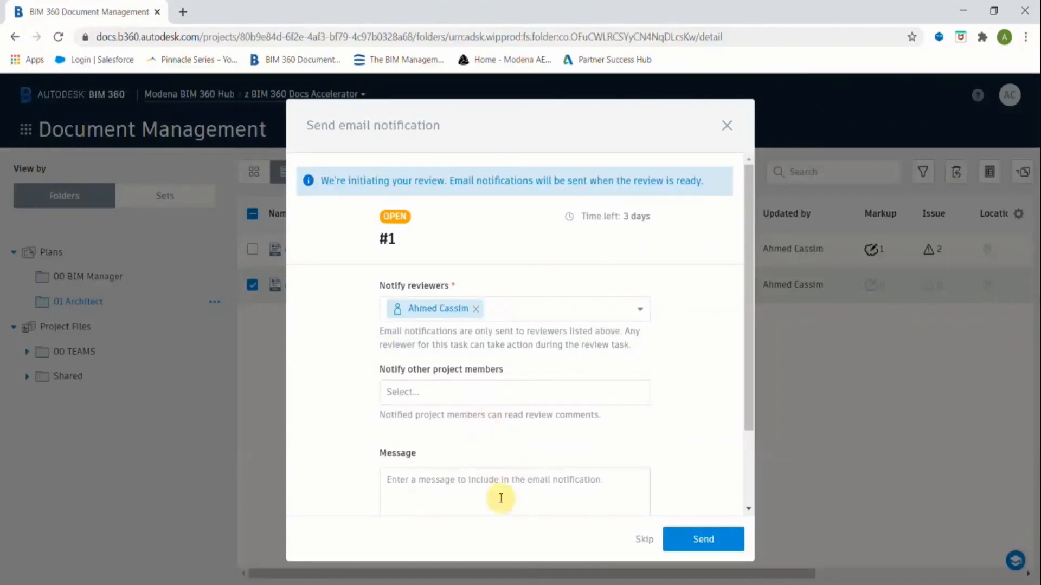
{"action": "left_click", "coordinate": [718, 541]}
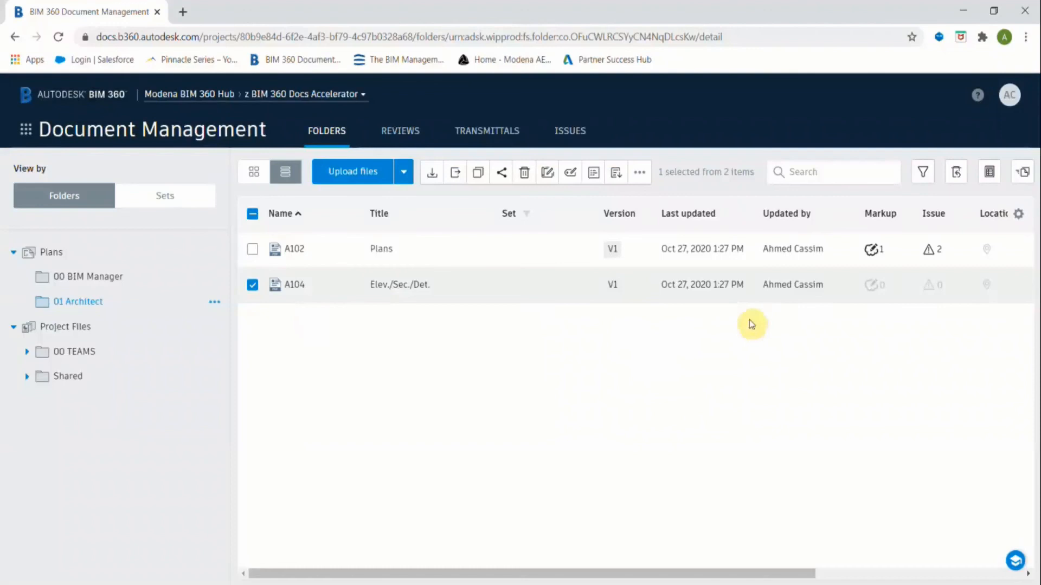
{"action": "left_click", "coordinate": [393, 133]}
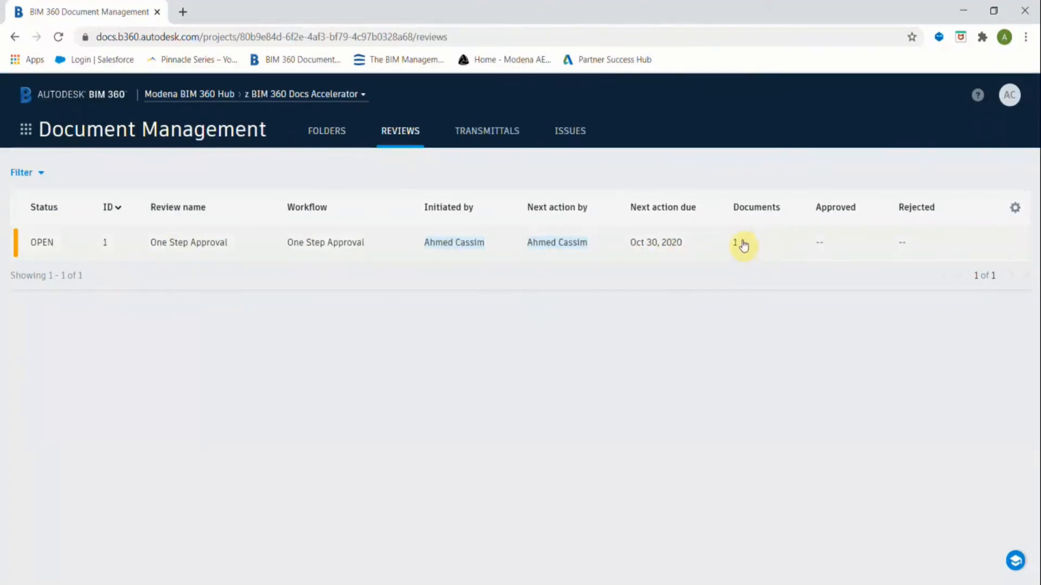
Open One Step Approval review #1, start its Final Review, and open sheet A104 V1.
{"action": "left_click", "coordinate": [191, 239]}
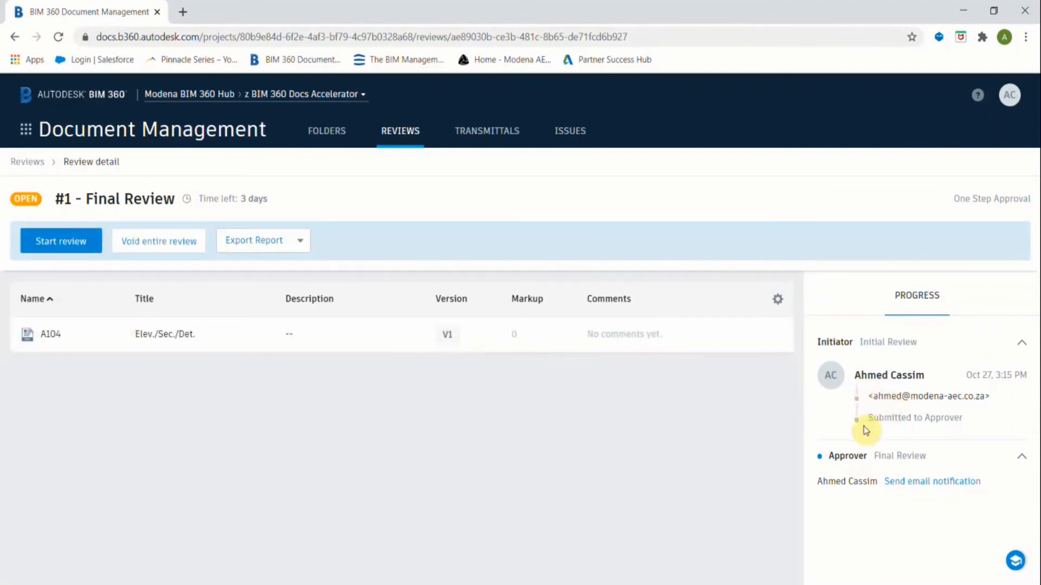
{"action": "left_click", "coordinate": [40, 245]}
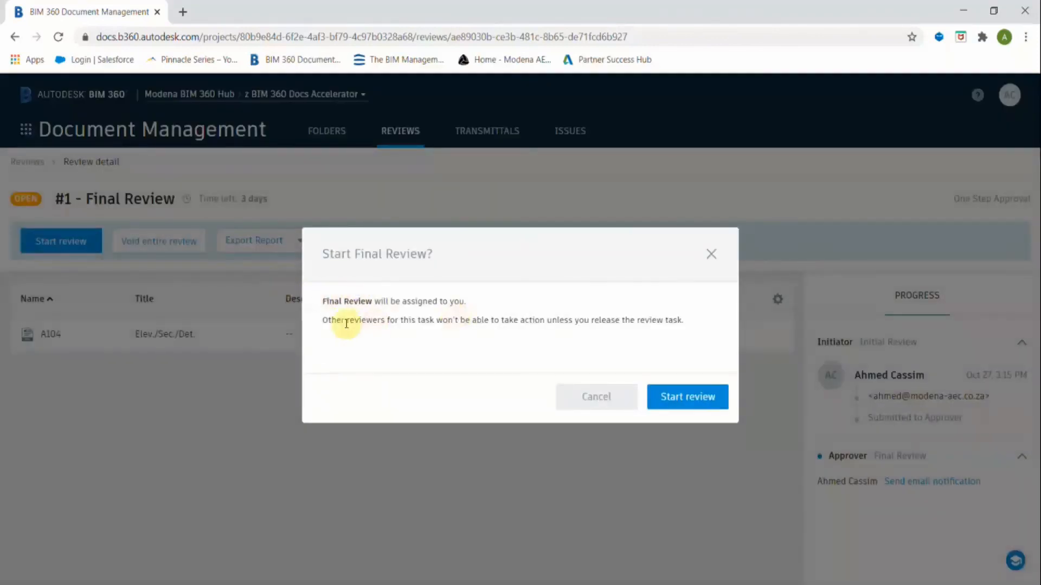
{"action": "left_click", "coordinate": [703, 397]}
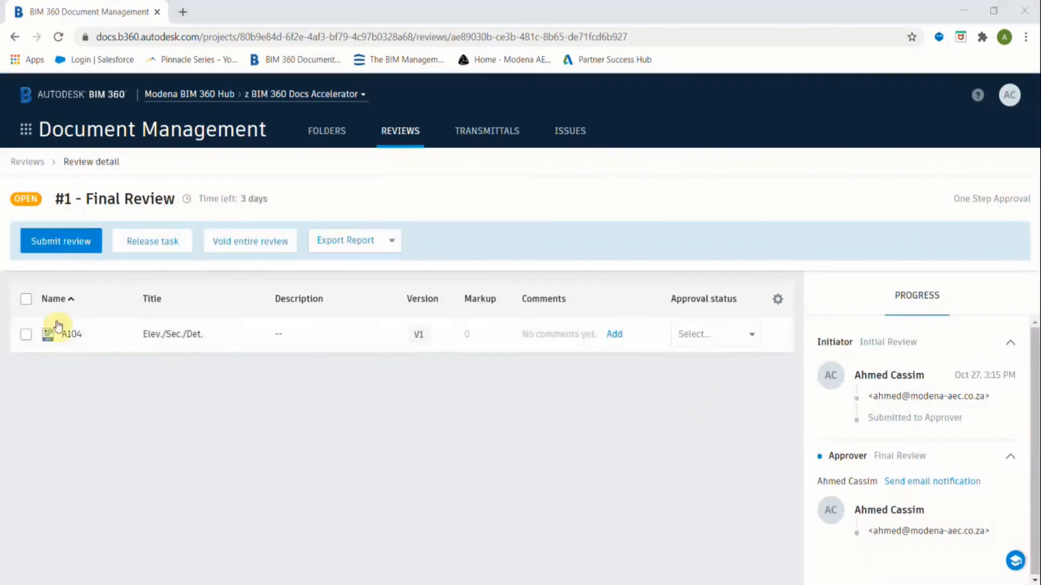
{"action": "left_click", "coordinate": [68, 336]}
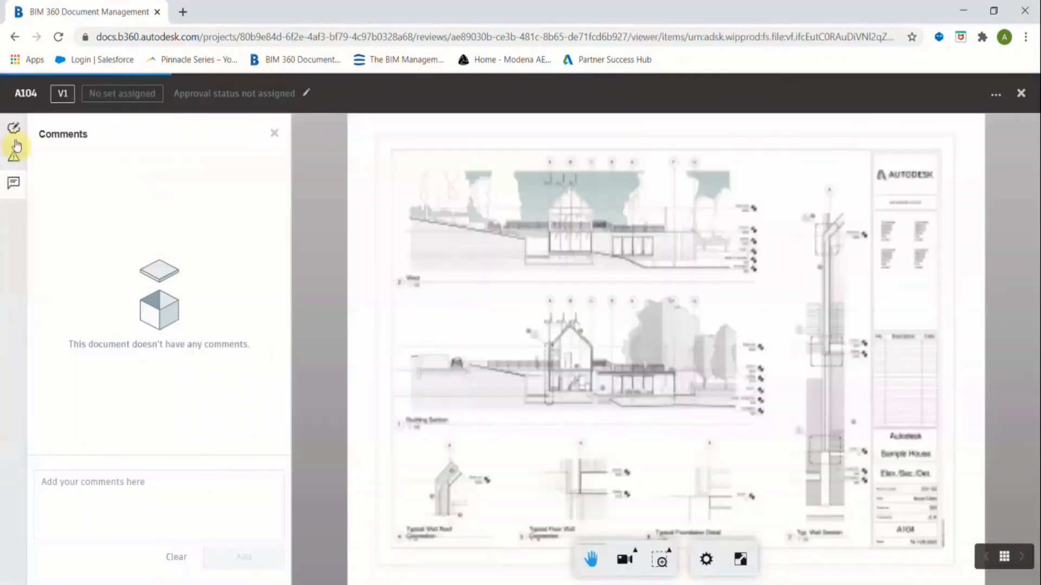
{"action": "left_click", "coordinate": [14, 130]}
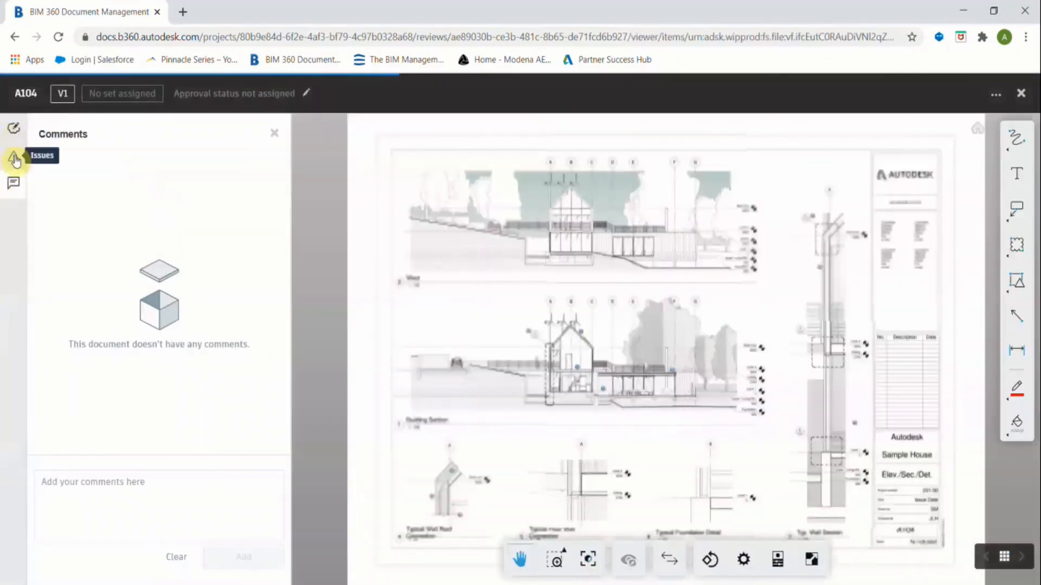
{"action": "left_click", "coordinate": [91, 485]}
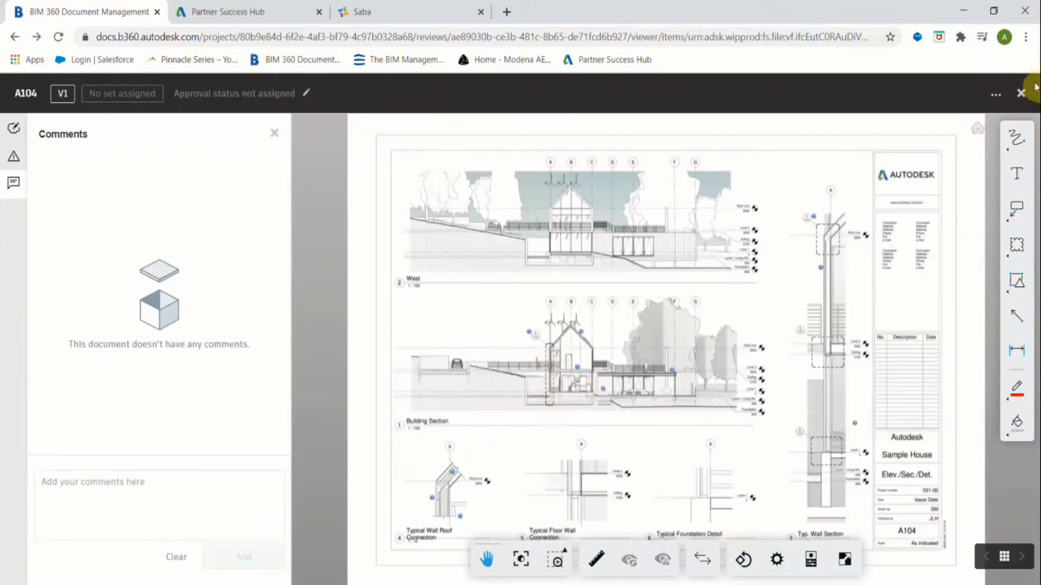
{"action": "left_click", "coordinate": [1023, 95]}
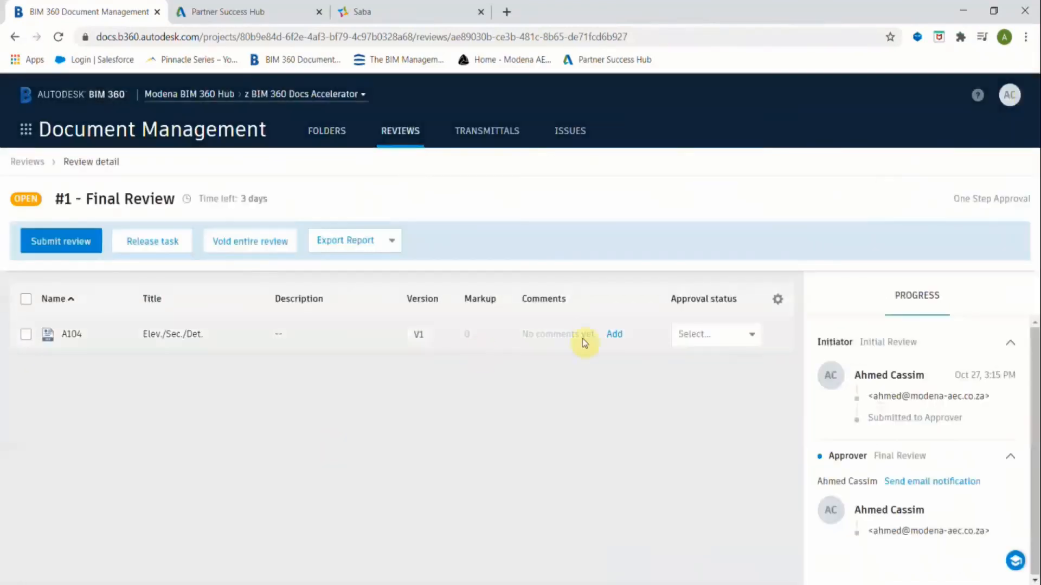
Mark A104 Approved, submit and close Final Review #1, then show the empty Transmittals list.
{"action": "left_click", "coordinate": [754, 339]}
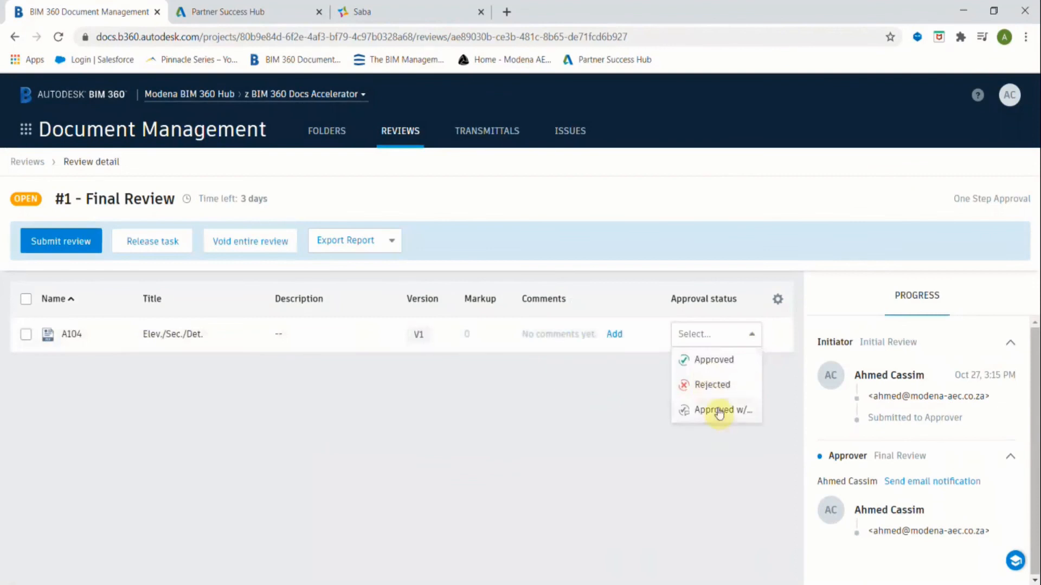
{"action": "left_click", "coordinate": [724, 359]}
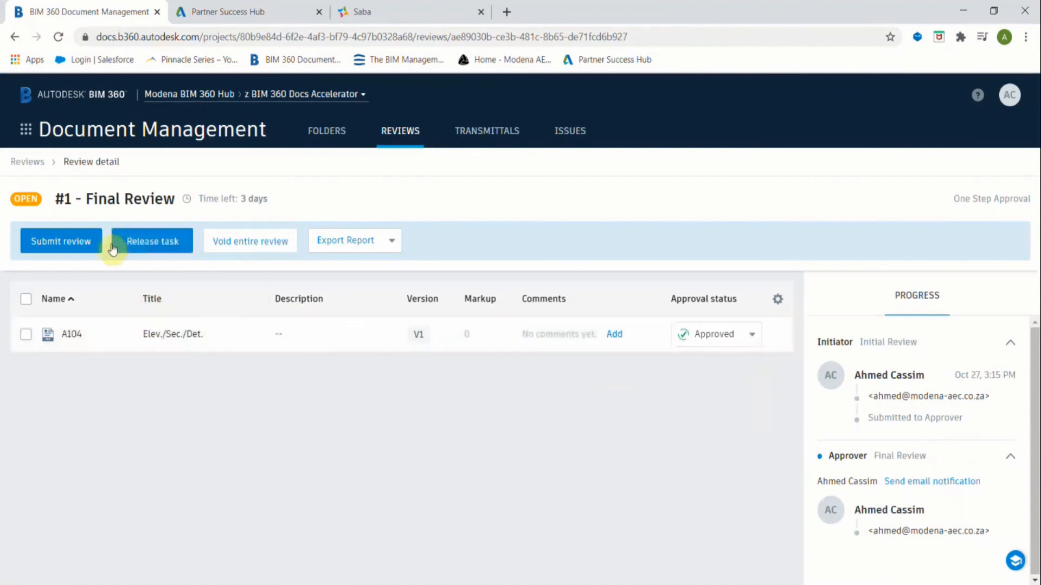
{"action": "left_click", "coordinate": [76, 247]}
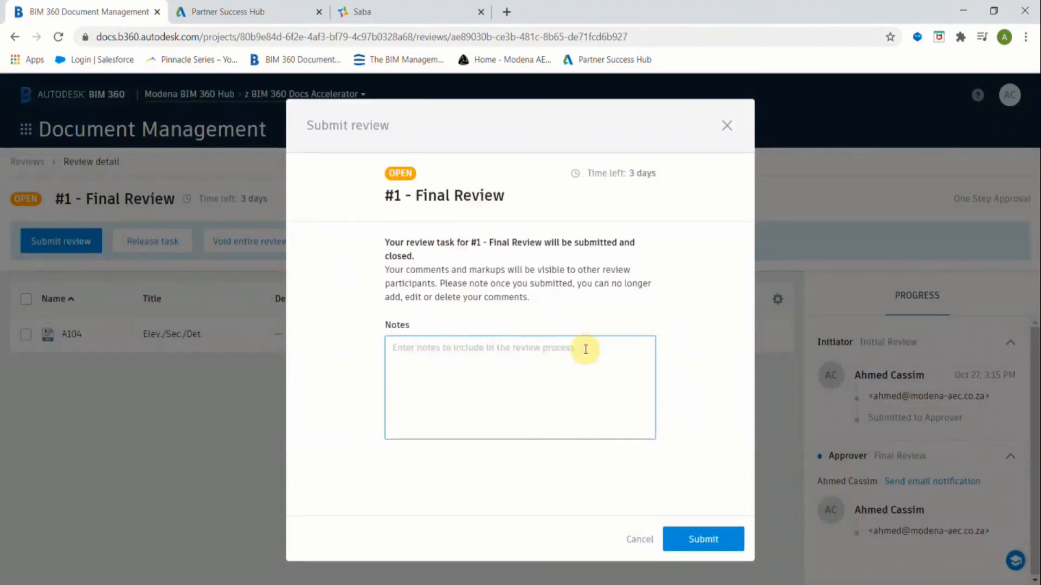
{"action": "left_click", "coordinate": [732, 539]}
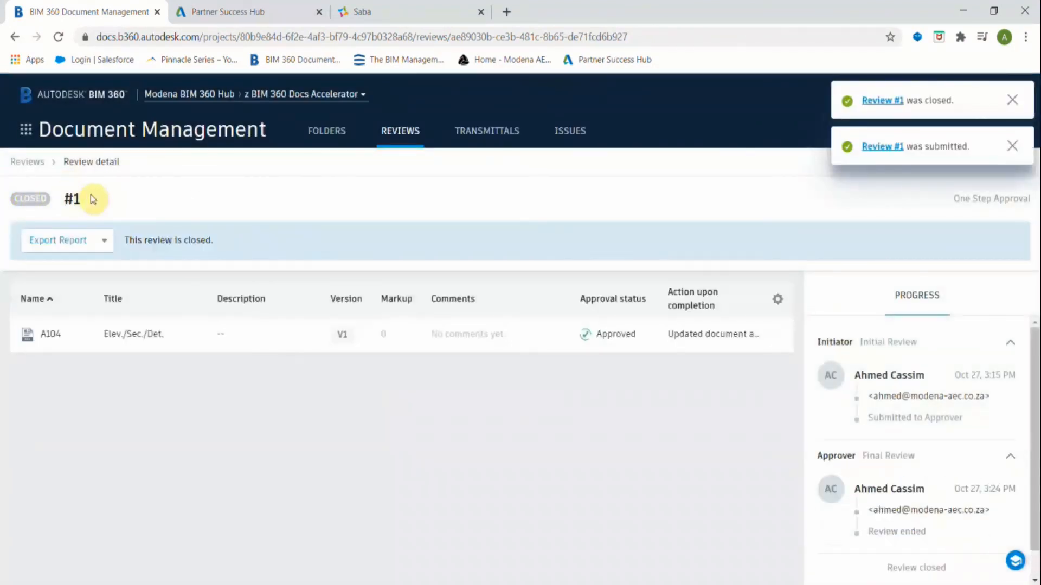
{"action": "left_click", "coordinate": [90, 194]}
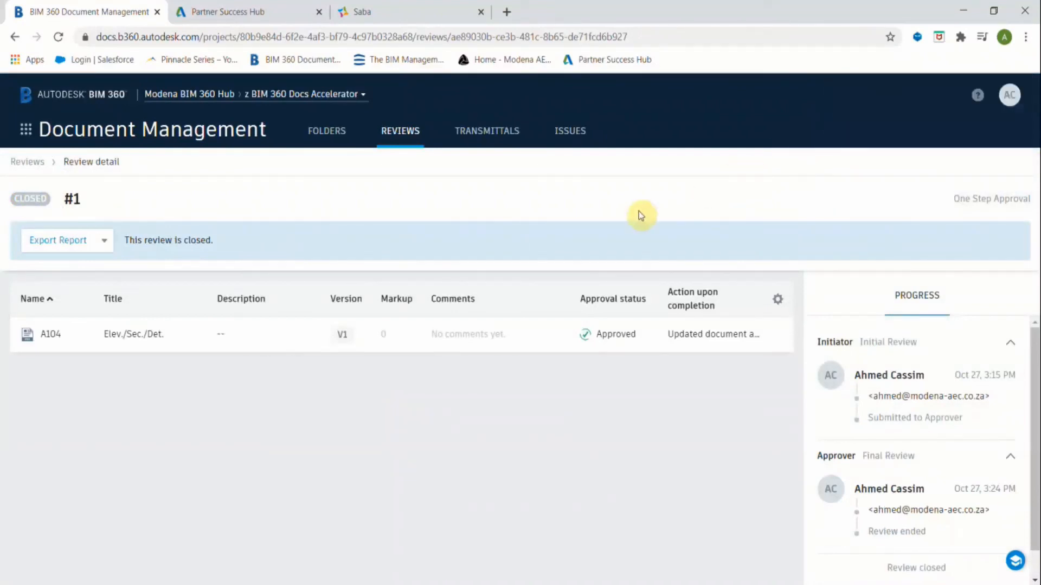
{"action": "left_click", "coordinate": [487, 135]}
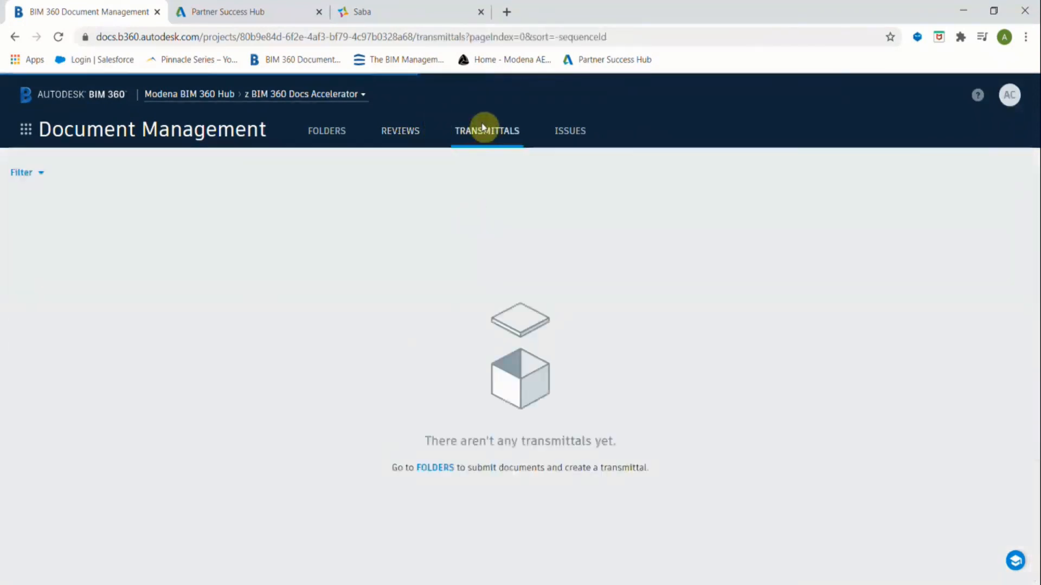
In the 01 Architect folder, select sheets A102 and A104 and create a transmittal for them.
{"action": "left_click", "coordinate": [322, 135]}
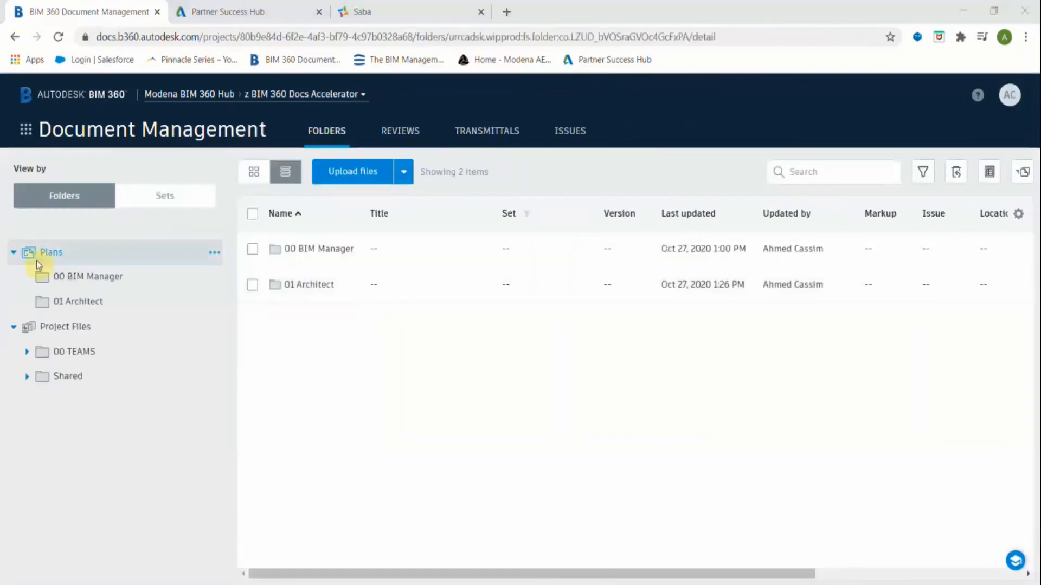
{"action": "left_click", "coordinate": [70, 302]}
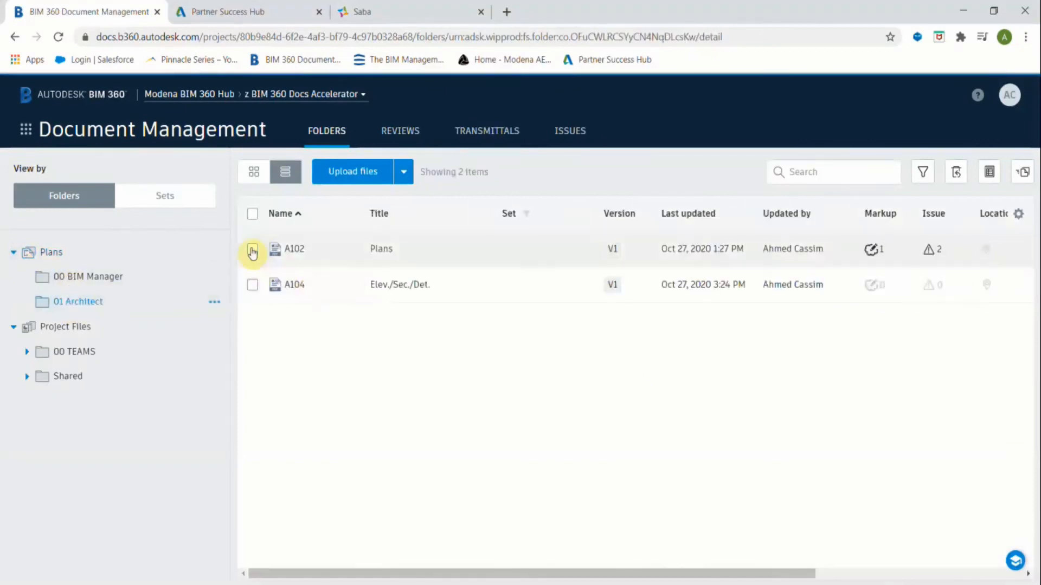
{"action": "left_click", "coordinate": [252, 249]}
{"action": "left_click", "coordinate": [251, 286]}
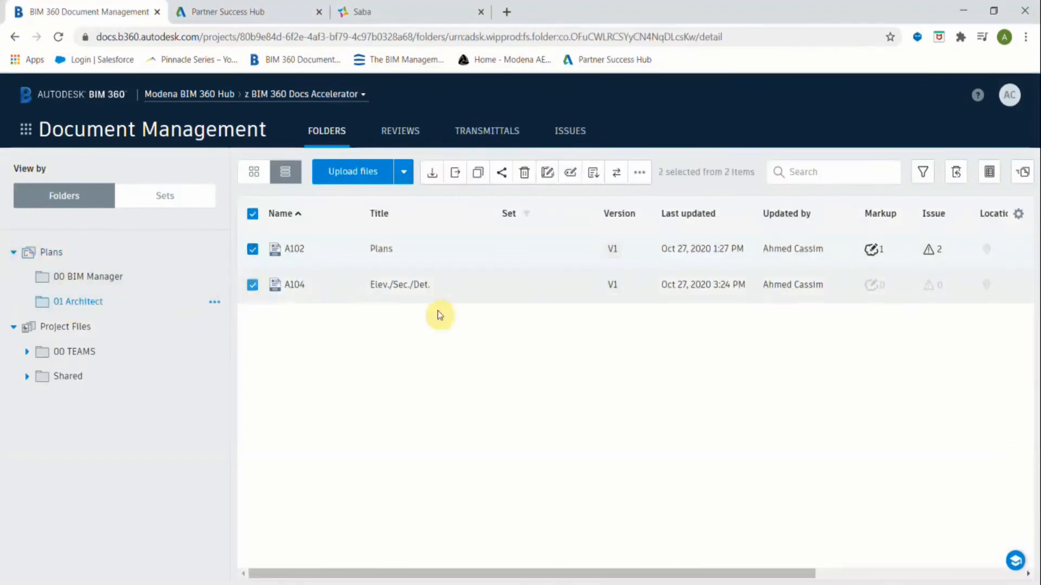
{"action": "left_click", "coordinate": [637, 173]}
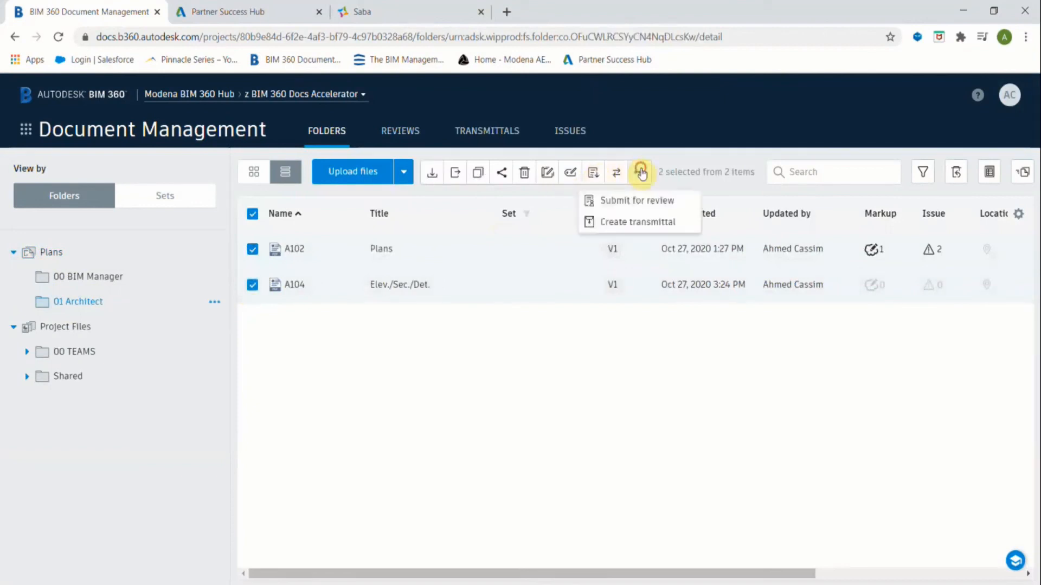
{"action": "left_click", "coordinate": [631, 224]}
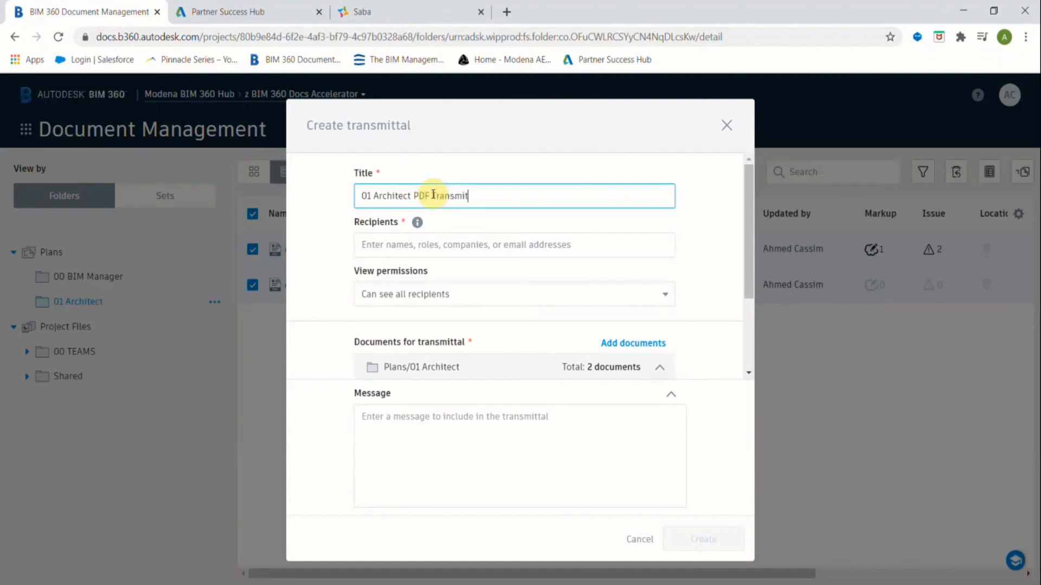
Add both project users as recipients of the transmittal.
{"action": "left_click", "coordinate": [432, 244]}
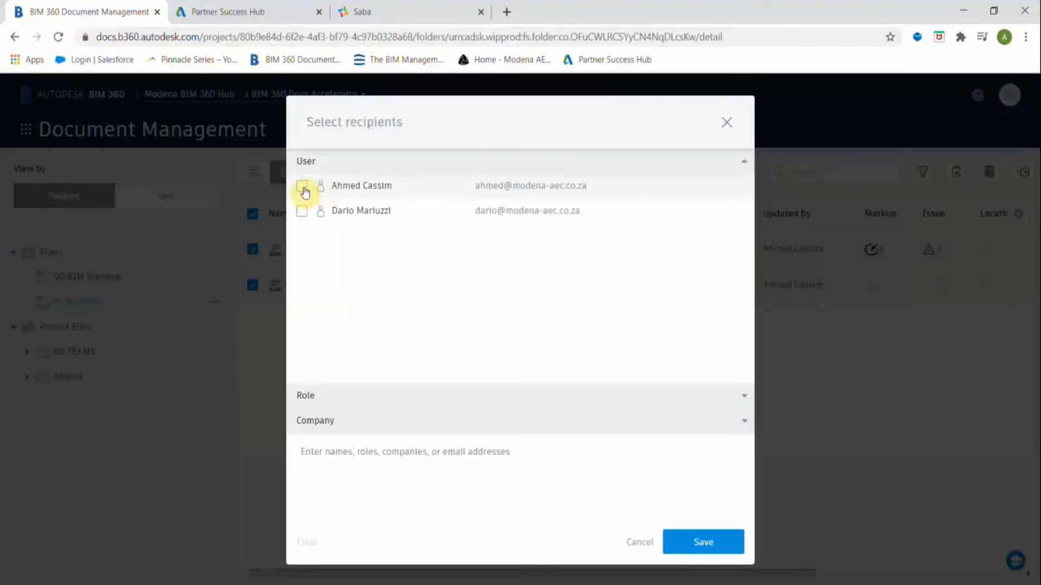
{"action": "left_click", "coordinate": [302, 187]}
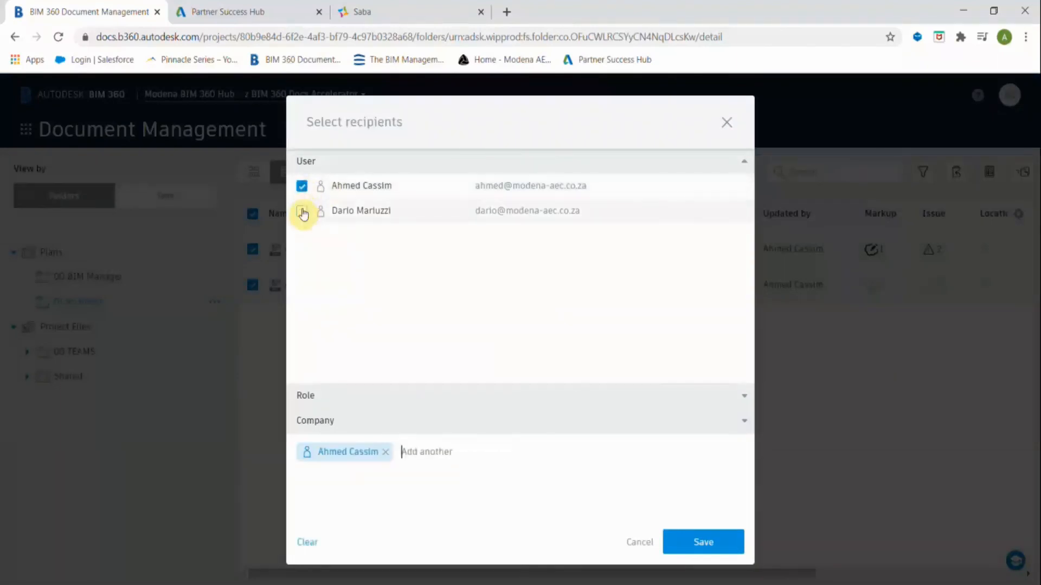
{"action": "left_click", "coordinate": [302, 211]}
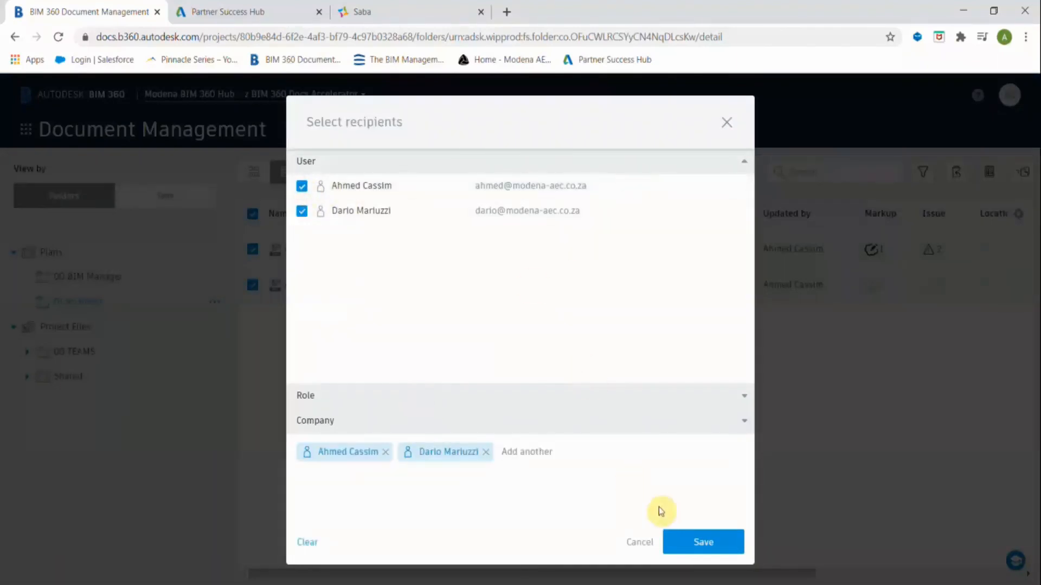
{"action": "left_click", "coordinate": [355, 394]}
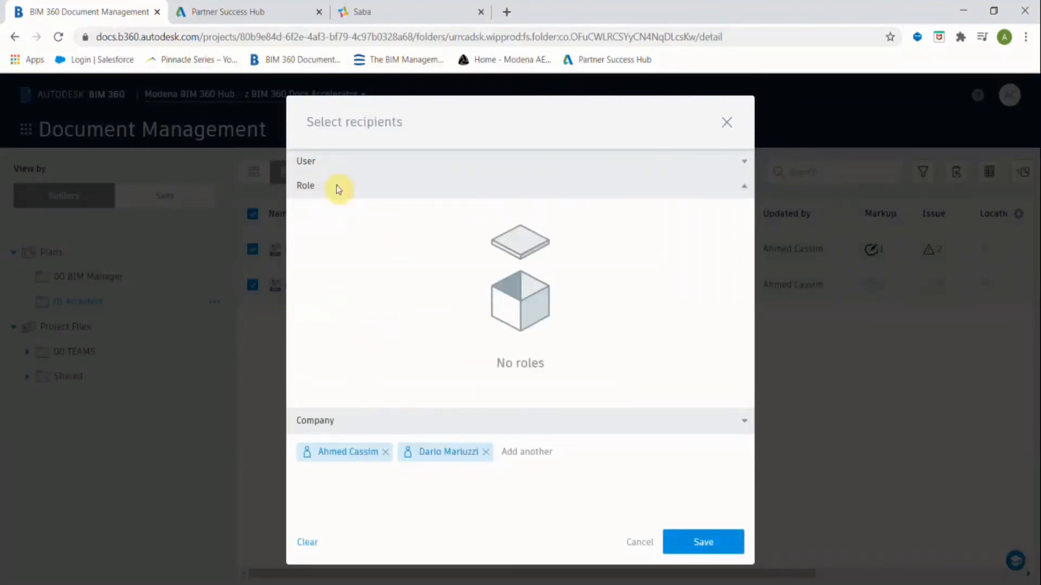
{"action": "left_click", "coordinate": [713, 428]}
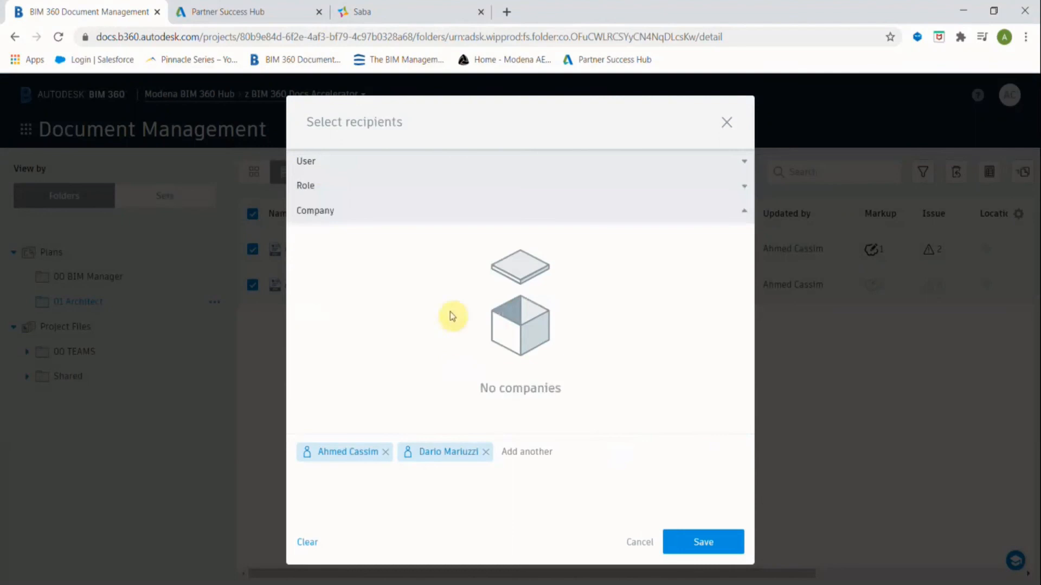
{"action": "left_click", "coordinate": [420, 170]}
{"action": "left_click", "coordinate": [694, 542]}
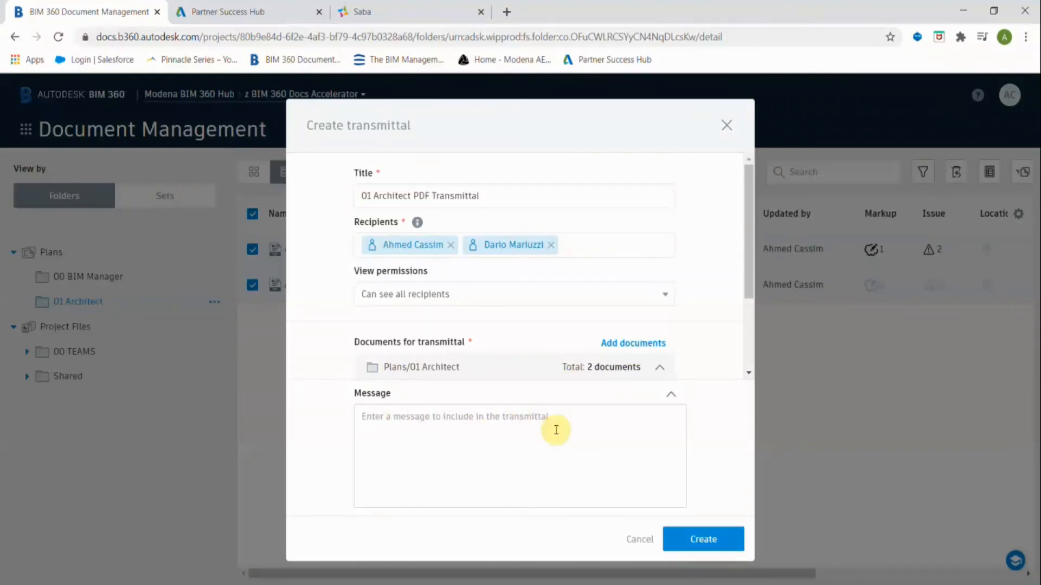
Keep 'Can see all recipients' and create transmittal #1, 01 Architect PDF Transmittal.
{"action": "left_click", "coordinate": [562, 295]}
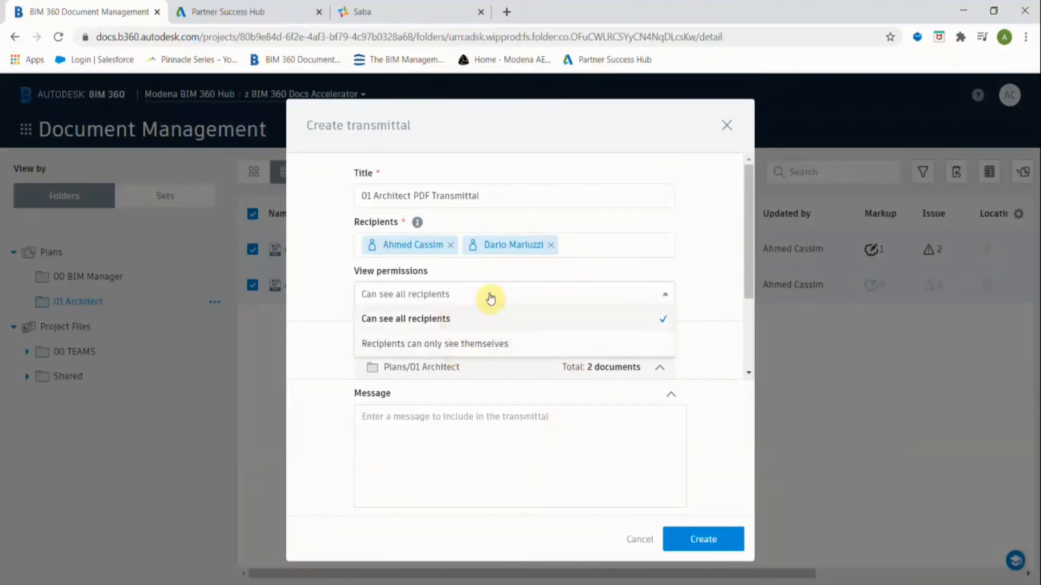
{"action": "left_click", "coordinate": [487, 295]}
{"action": "left_click", "coordinate": [703, 539]}
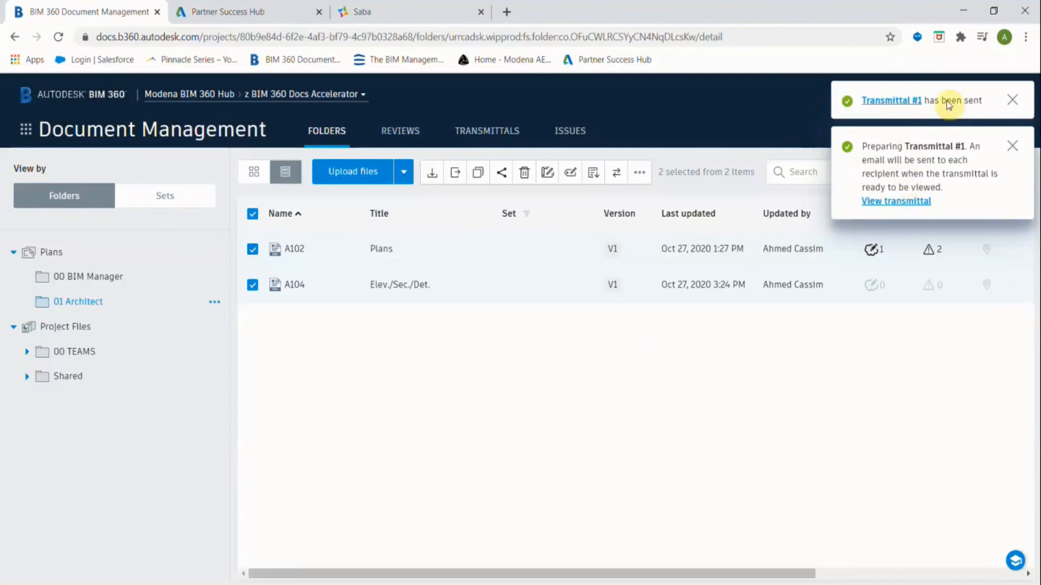
Open the 01 Architect PDF Transmittal details and check sheets A102, A104 and the recipients.
{"action": "left_click", "coordinate": [480, 131]}
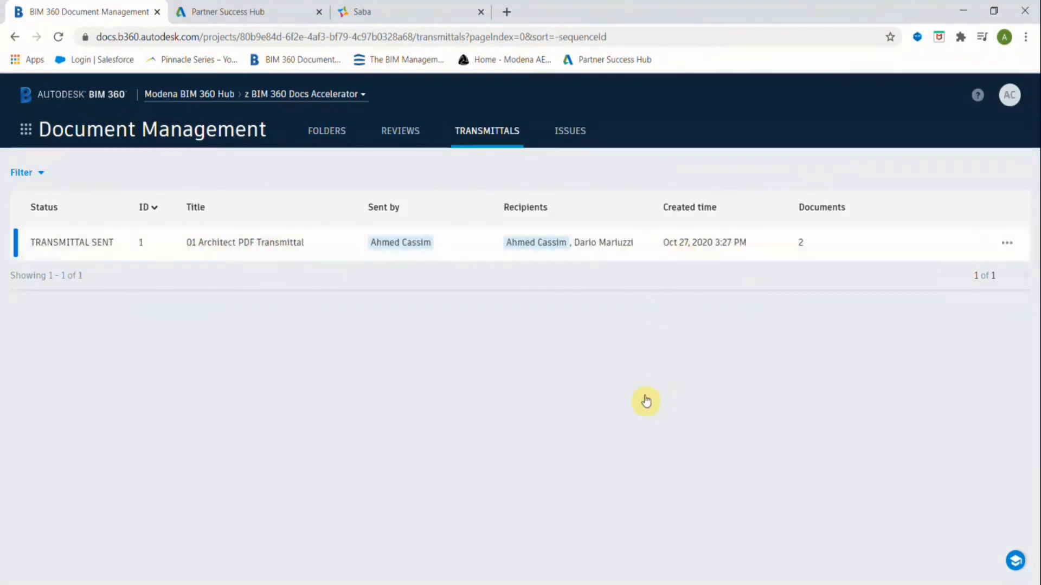
{"action": "left_click", "coordinate": [241, 249]}
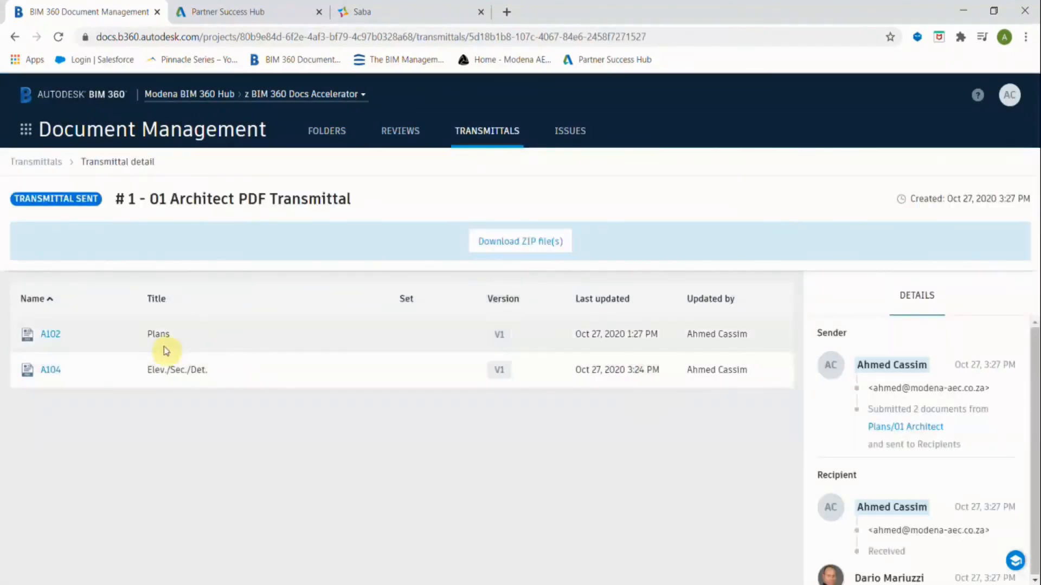
{"action": "scroll", "coordinate": [890, 418], "scroll_direction": "down", "scroll_amount": 3}
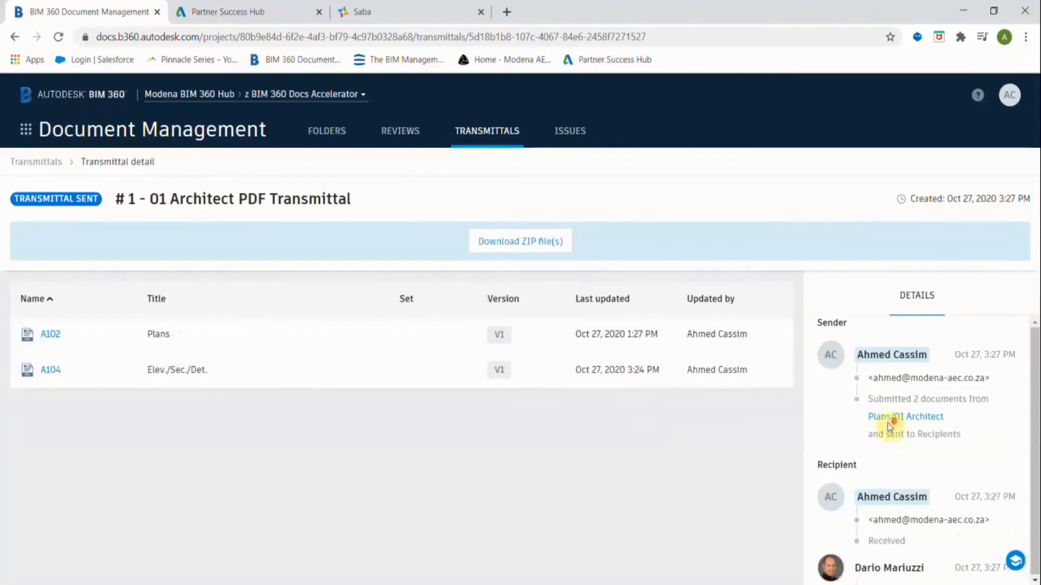